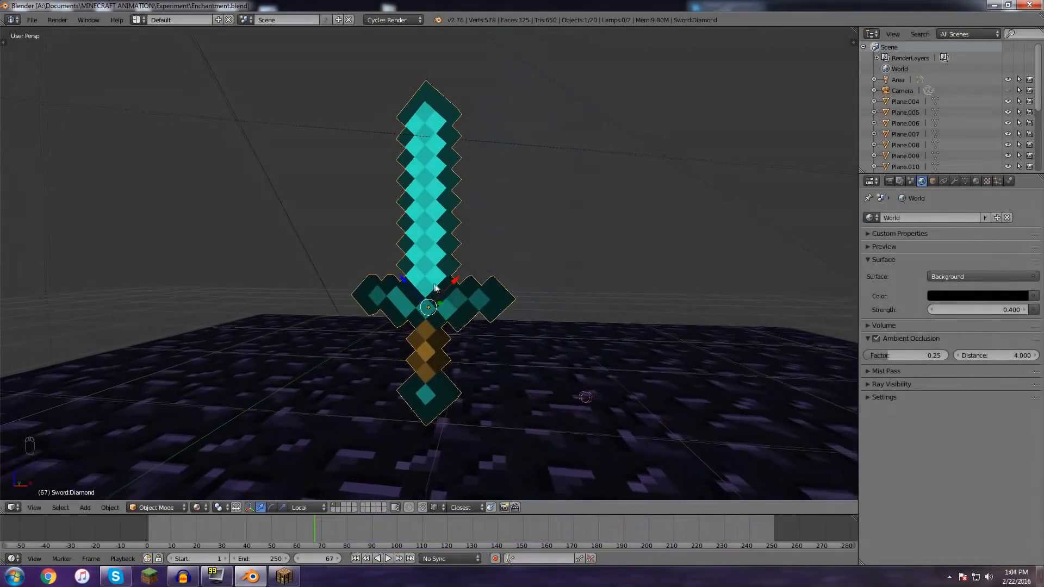
{"action": "mouse_move", "coordinate": [435, 287]}
{"action": "middle_mouse_down"}
{"action": "mouse_move", "coordinate": [511, 284]}
{"action": "mouse_move", "coordinate": [429, 298]}
{"action": "mouse_move", "coordinate": [443, 305]}
{"action": "middle_mouse_up"}
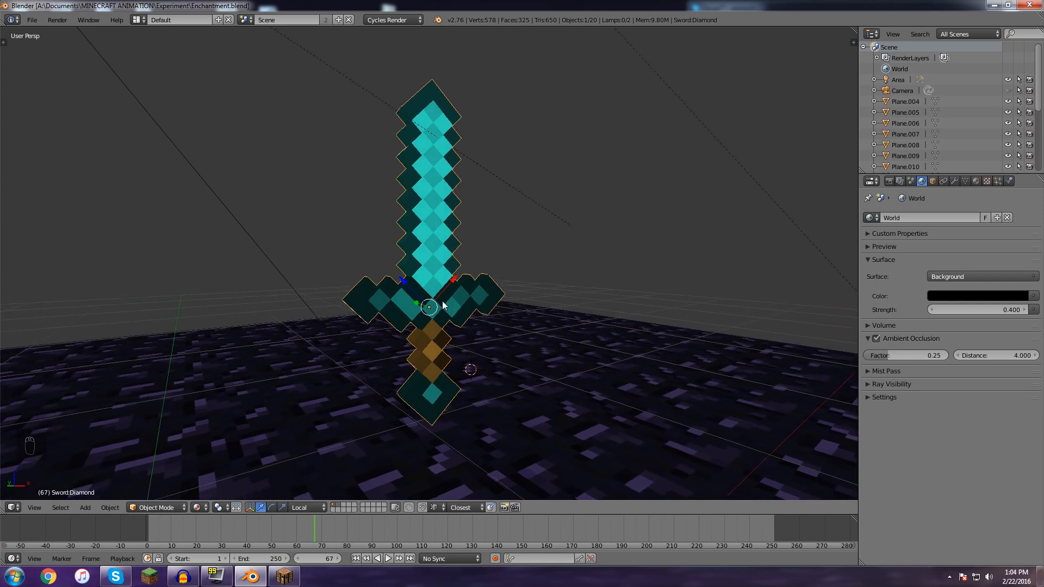
{"action": "middle_click_drag", "start_coordinate": [443, 305], "coordinate": [481, 286]}
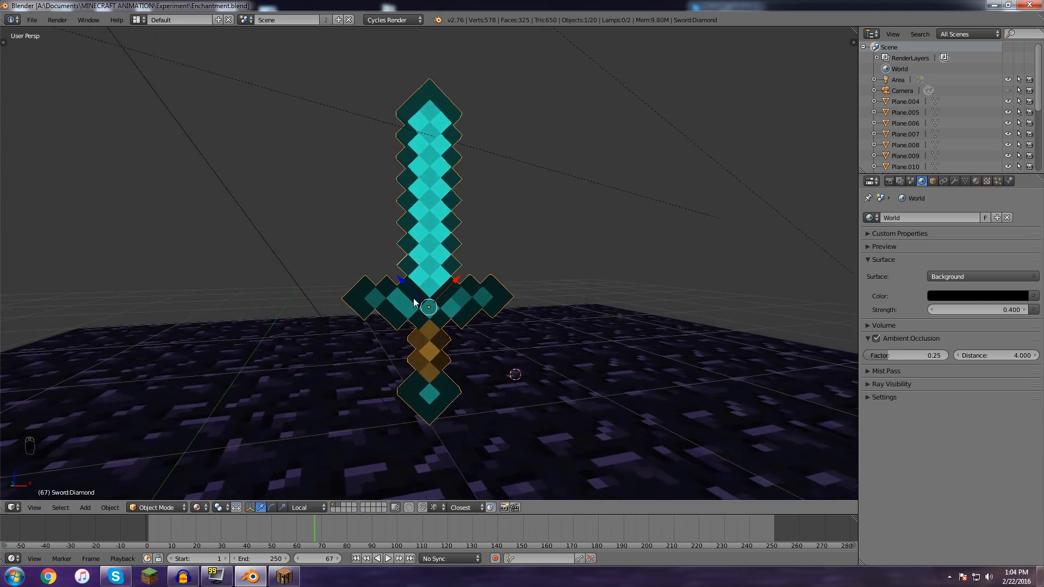
{"action": "middle_click_drag", "start_coordinate": [405, 308], "coordinate": [402, 300]}
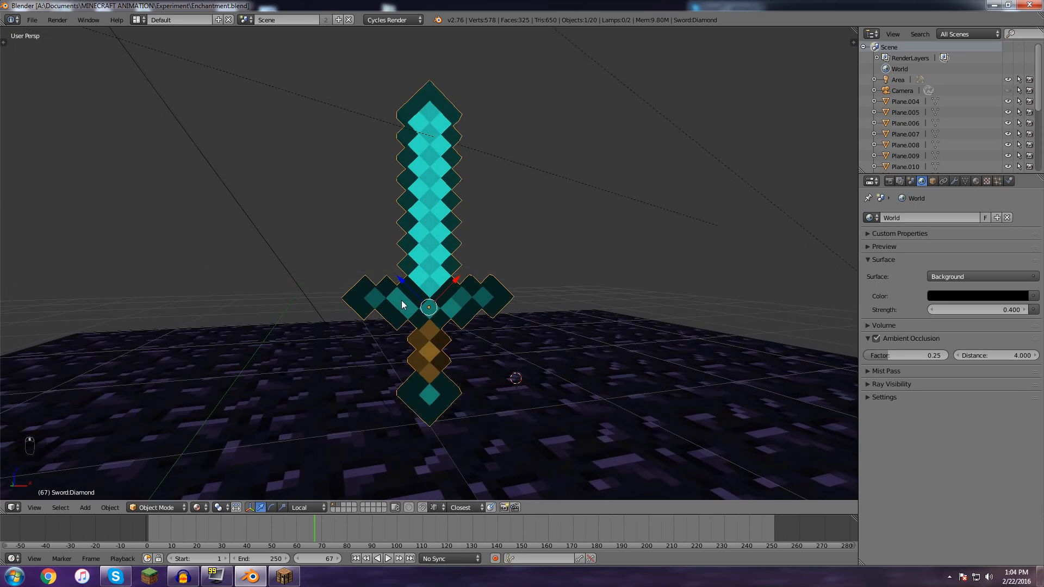
- Switch to Minecraft, examine the enchanted diamond sword held by the character, and open the inventory
{"action": "left_click", "coordinate": [283, 576]}
{"action": "left_click", "coordinate": [522, 169]}
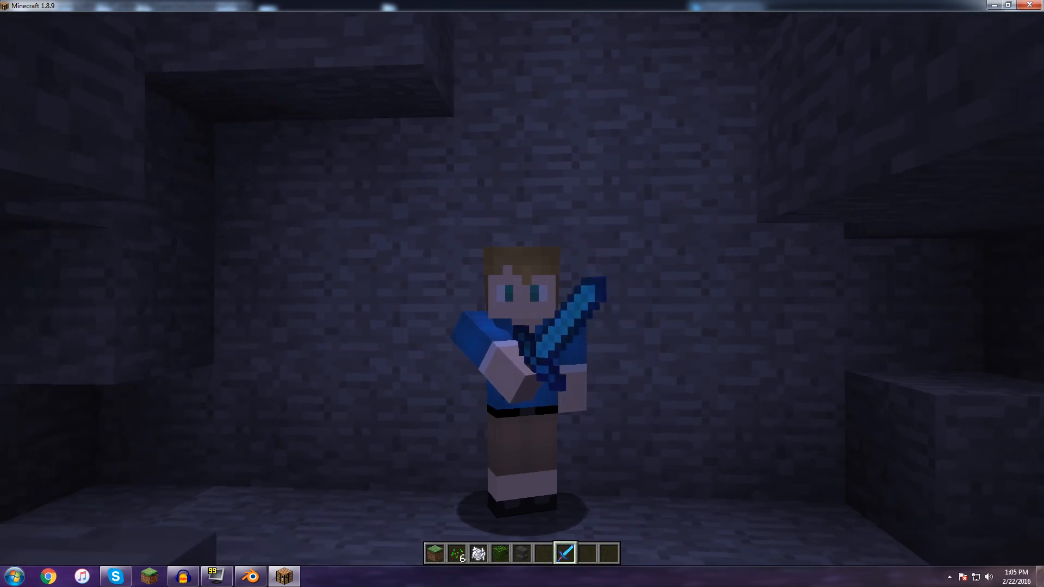
{"action": "key", "text": "e"}
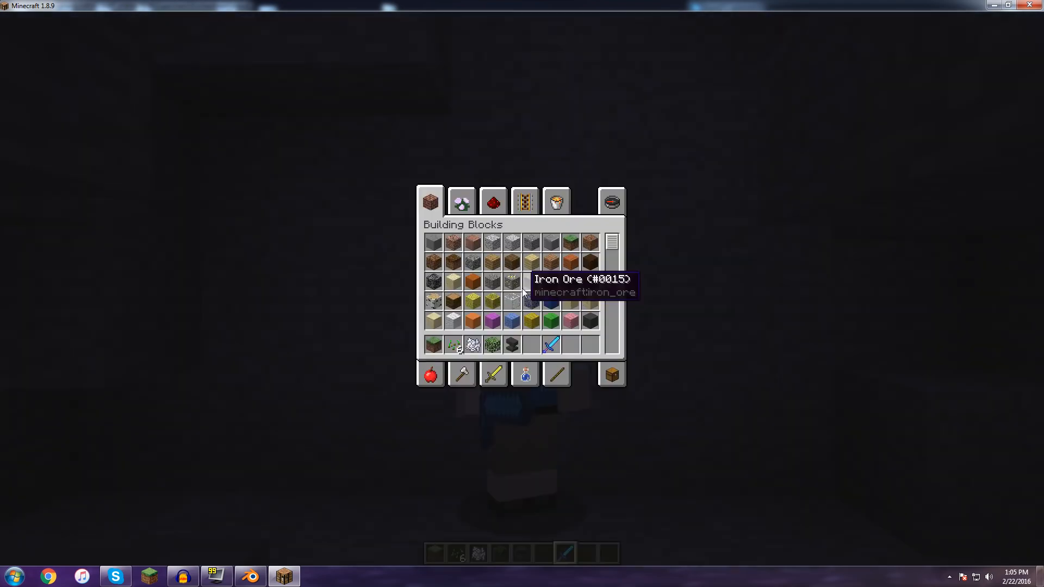
- Switch to Chrome, search Google for "fractal noise", and browse the image results
{"action": "left_click", "coordinate": [46, 577]}
{"action": "key", "text": "ctrl+l"}
{"action": "type", "text": "n"}
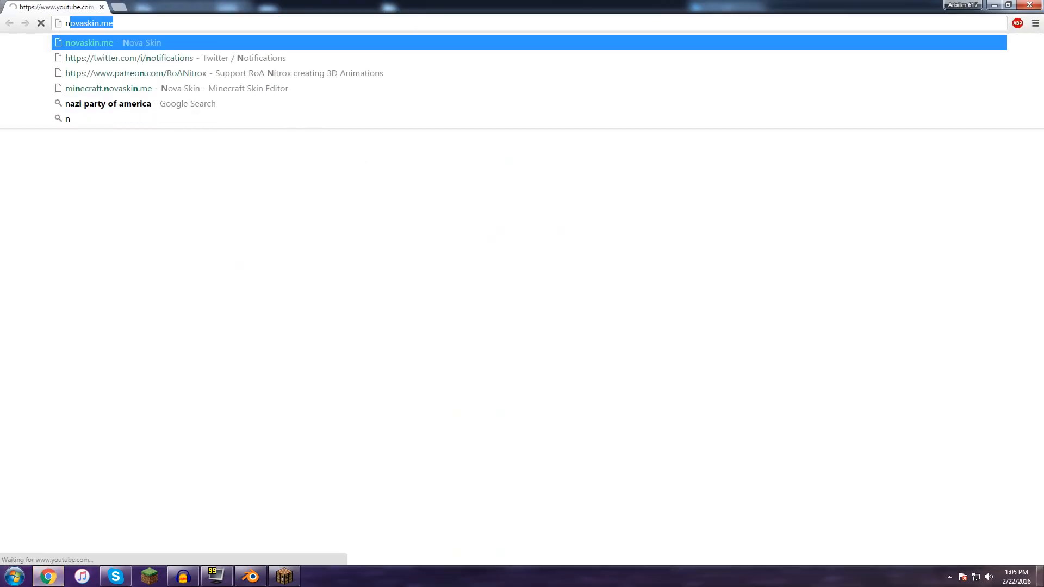
{"action": "key", "text": "BackSpace"}
{"action": "key", "text": "BackSpace"}
{"action": "type", "text": "fractal noise"}
{"action": "key", "text": "Return"}
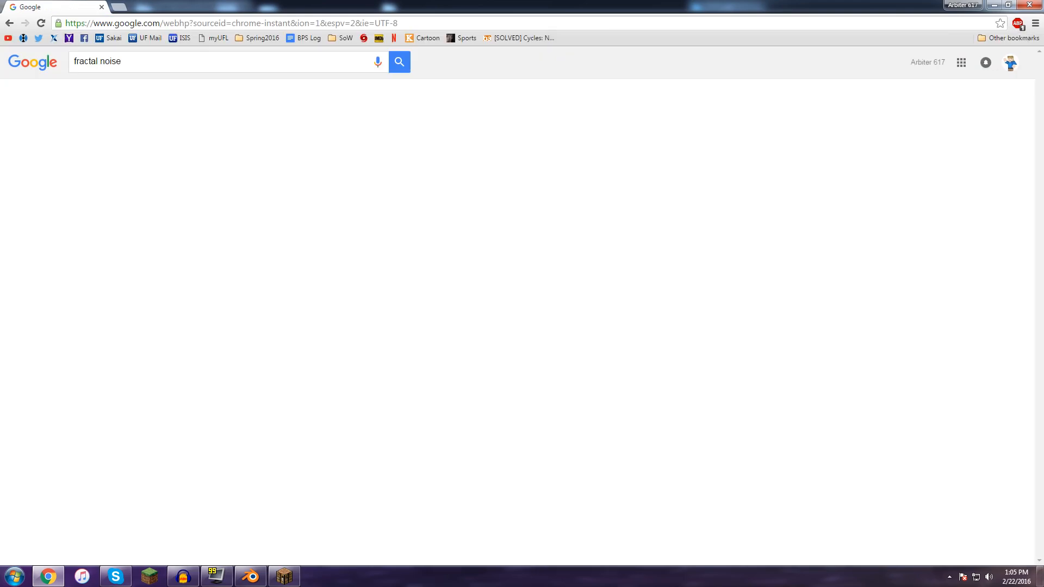
{"action": "left_click", "coordinate": [110, 96]}
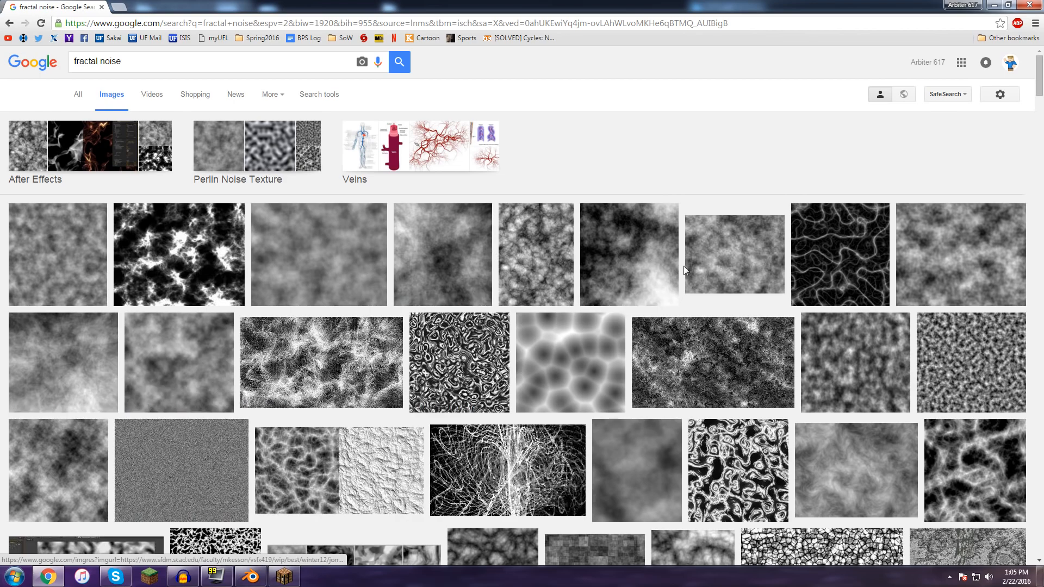
{"action": "scroll", "coordinate": [679, 321], "scroll_direction": "down", "scroll_amount": 1}
{"action": "scroll", "coordinate": [621, 423], "scroll_direction": "down", "scroll_amount": 1}
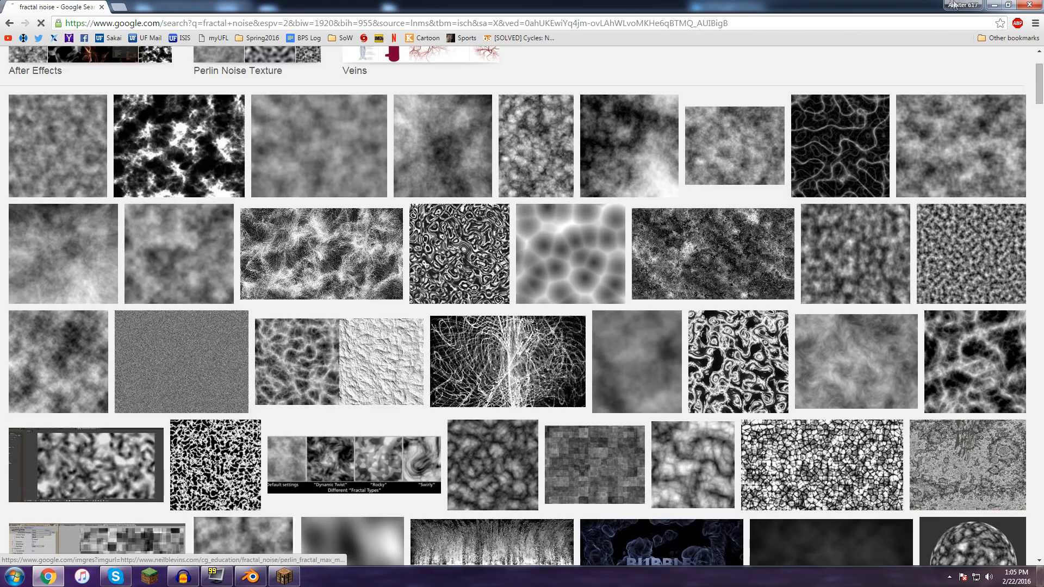
- Return to Minecraft, look at the enchantment effect on the held sword again, and close the game
{"action": "key", "text": "alt+Tab"}
{"action": "key", "text": "e"}
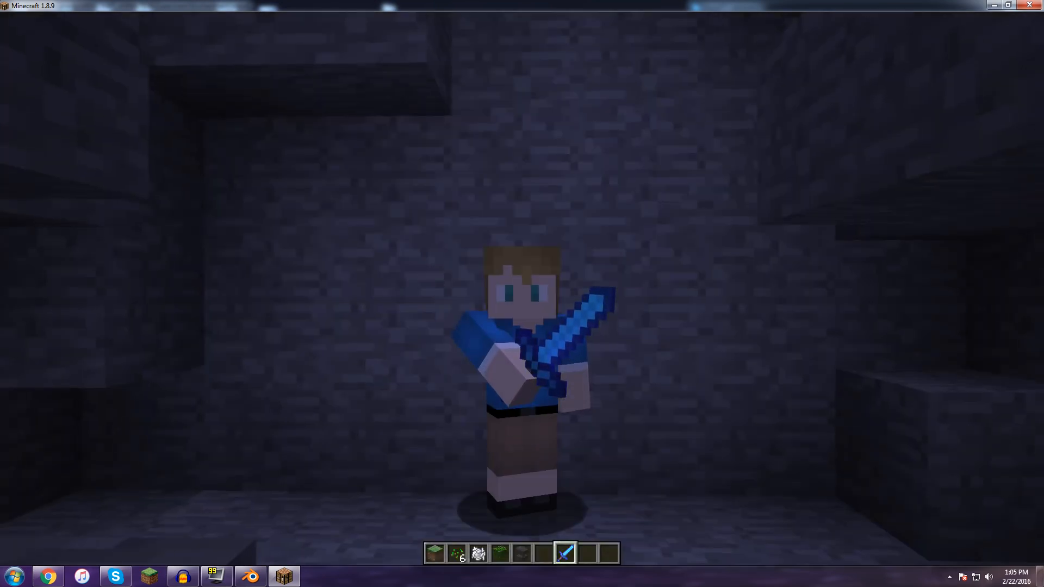
{"action": "key", "text": "e"}
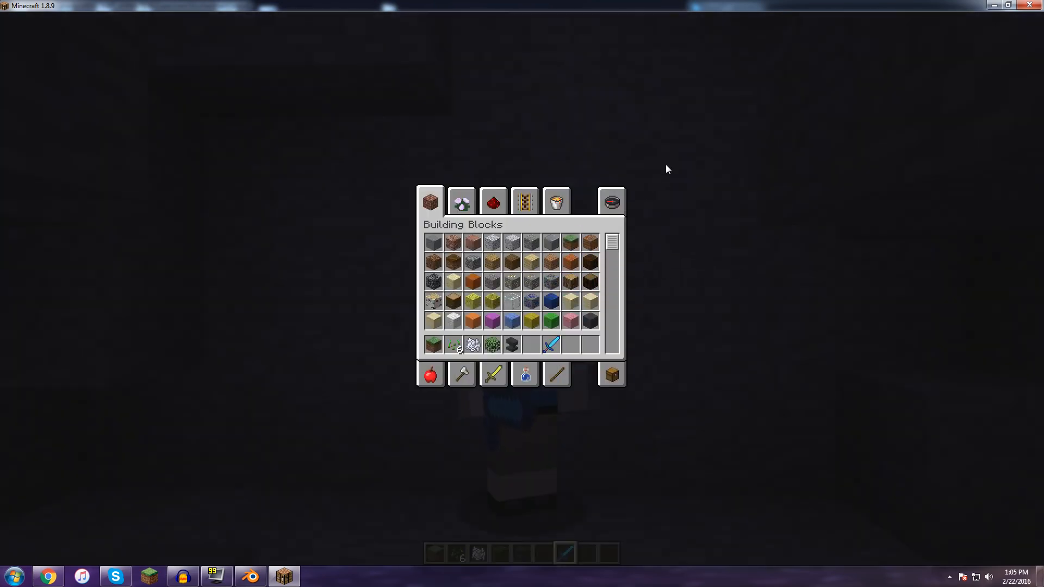
{"action": "left_click", "coordinate": [1036, 3]}
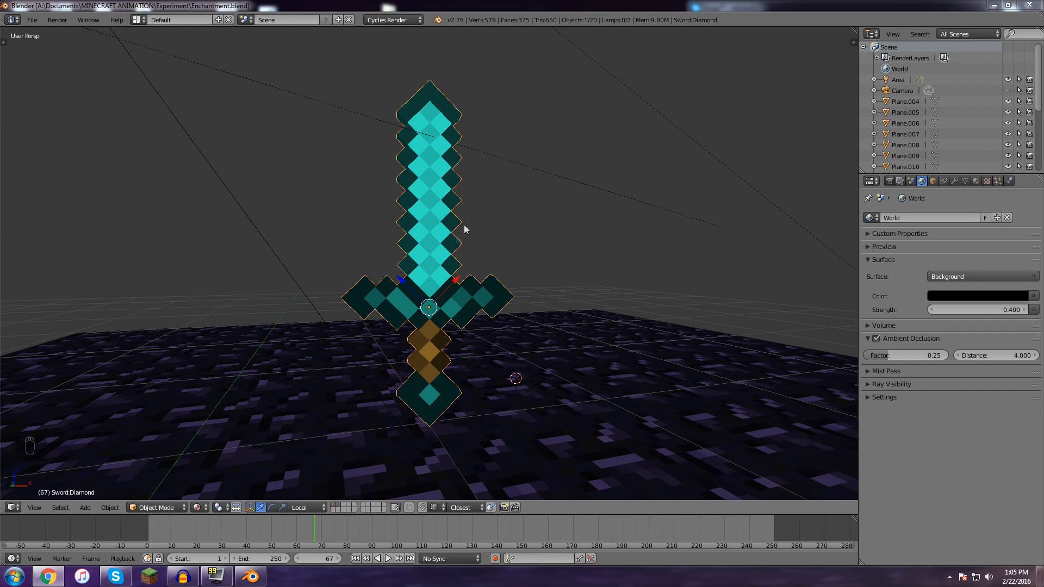
- Show the diamond sword's material settings in Blender and split the 3D view into two side-by-side areas
{"action": "left_click", "coordinate": [976, 180]}
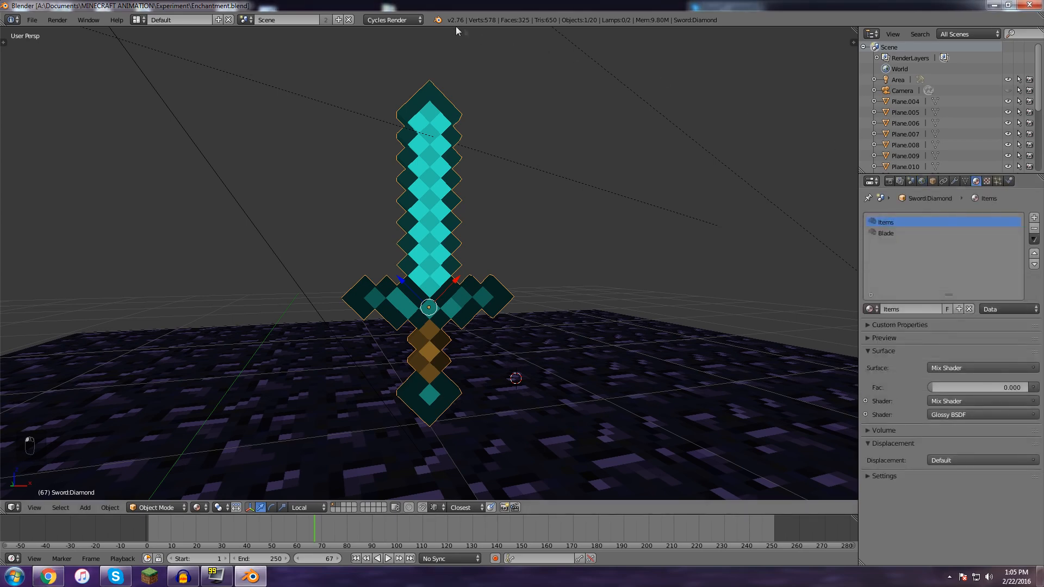
{"action": "left_click", "coordinate": [420, 21]}
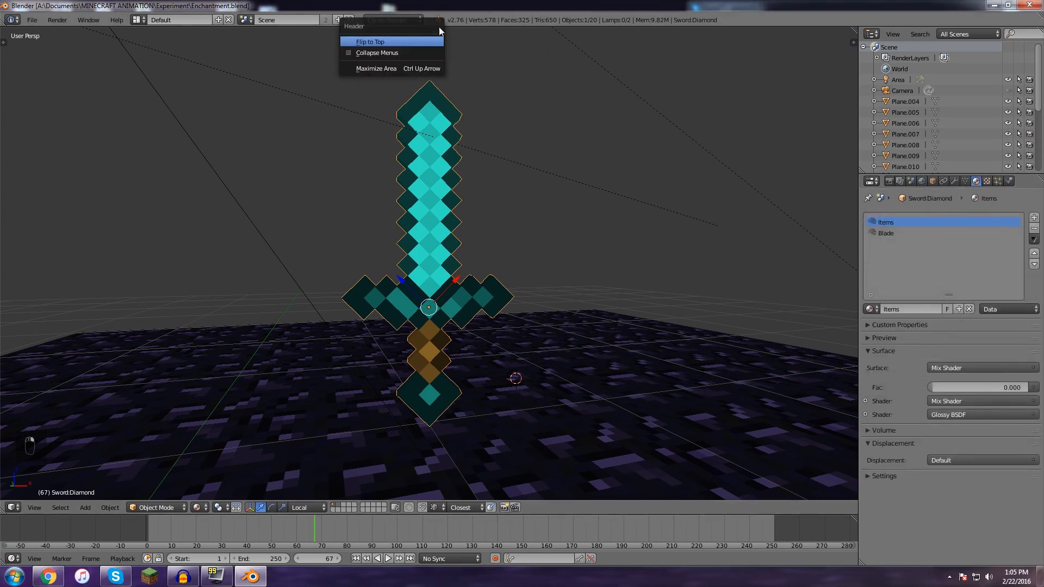
{"action": "right_click", "coordinate": [414, 27]}
{"action": "left_click", "coordinate": [413, 41]}
{"action": "left_click", "coordinate": [409, 66]}
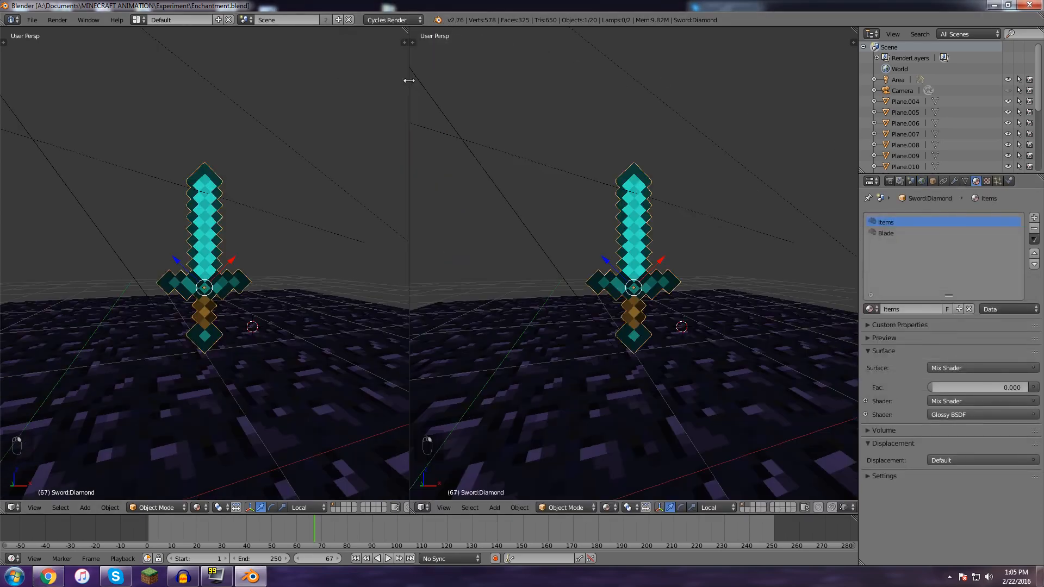
- Turn one of the two 3D views into a Node Editor, hide its sidebar, and widen it to fit the Items material nodes
{"action": "left_click", "coordinate": [15, 509]}
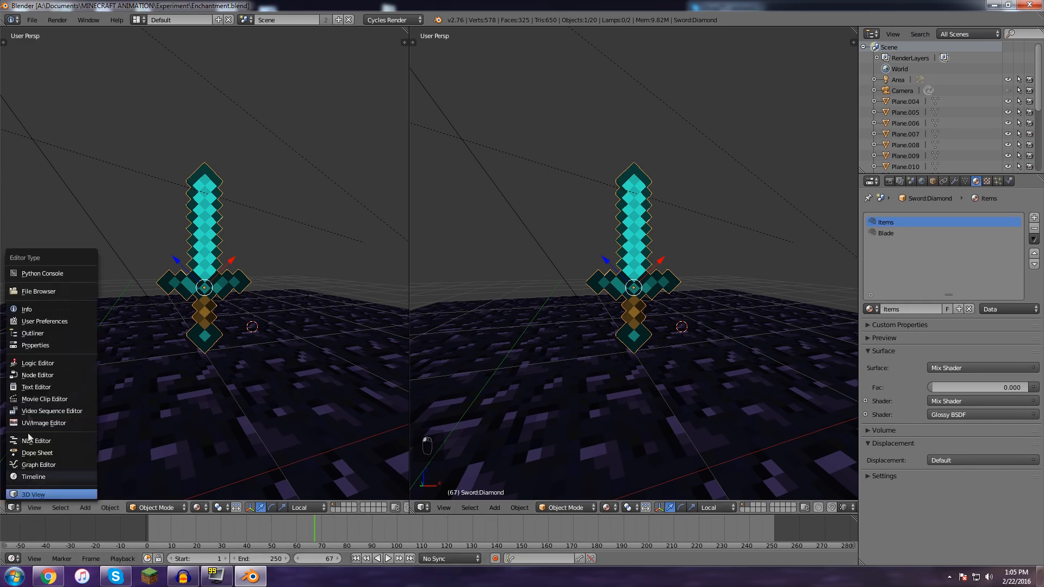
{"action": "left_click", "coordinate": [38, 375]}
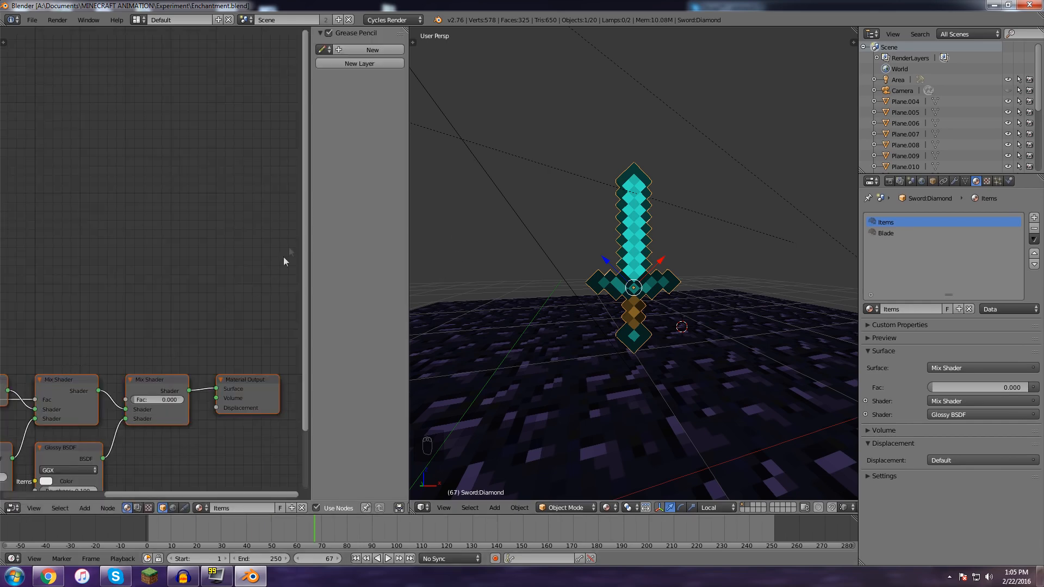
{"action": "key", "text": "n"}
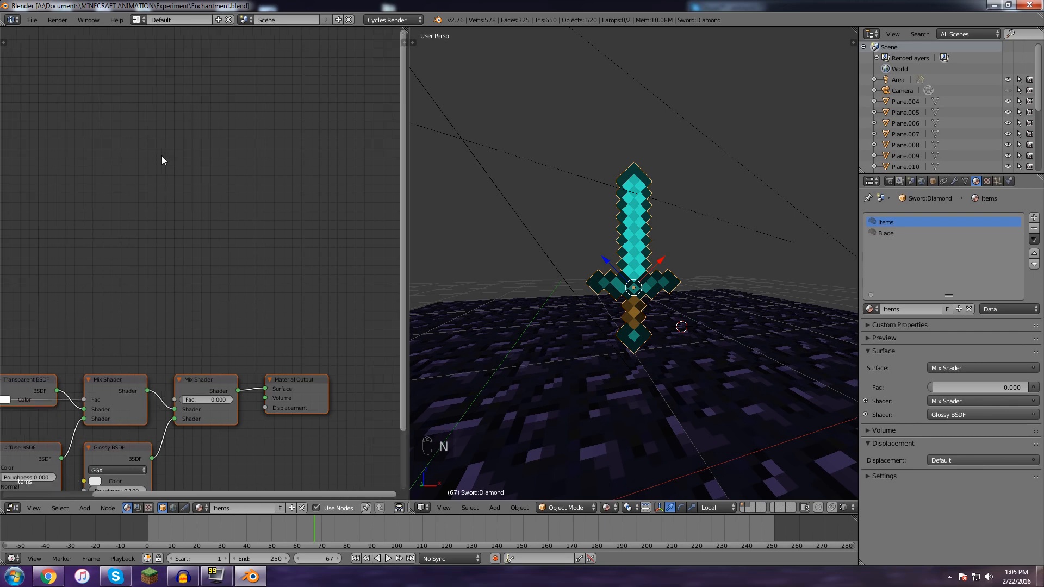
{"action": "middle_click_drag", "start_coordinate": [175, 270], "coordinate": [224, 204]}
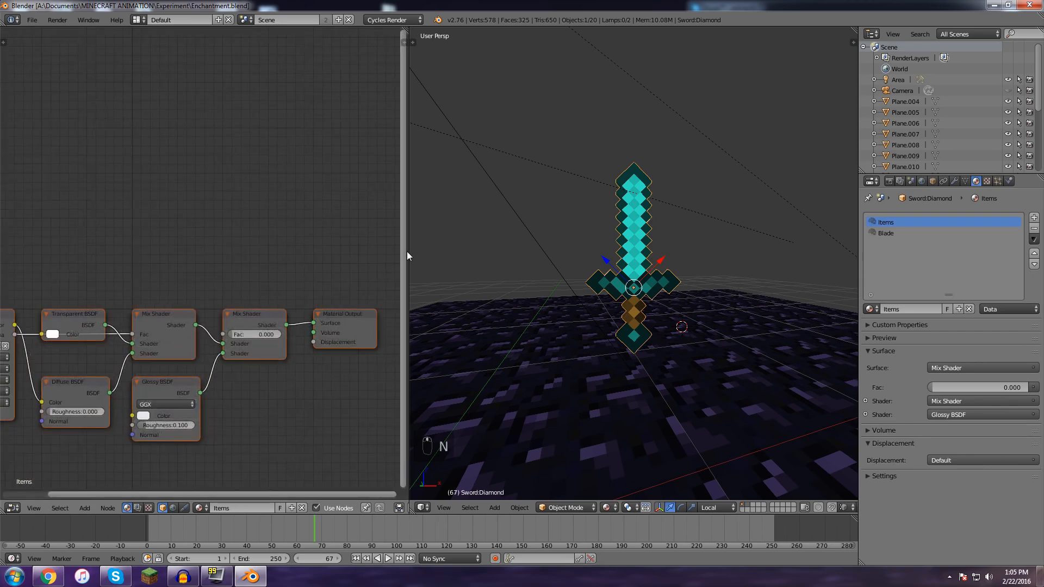
{"action": "left_click_drag", "start_coordinate": [407, 250], "coordinate": [550, 250]}
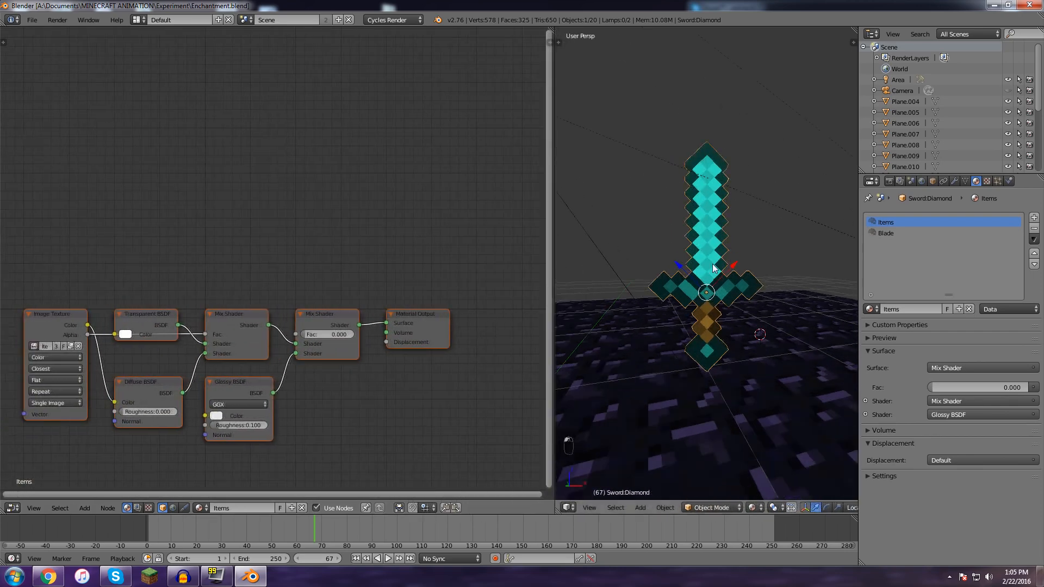
{"action": "scroll", "coordinate": [709, 268], "scroll_direction": "up", "scroll_amount": 2}
{"action": "middle_click_drag", "start_coordinate": [342, 396], "coordinate": [421, 318]}
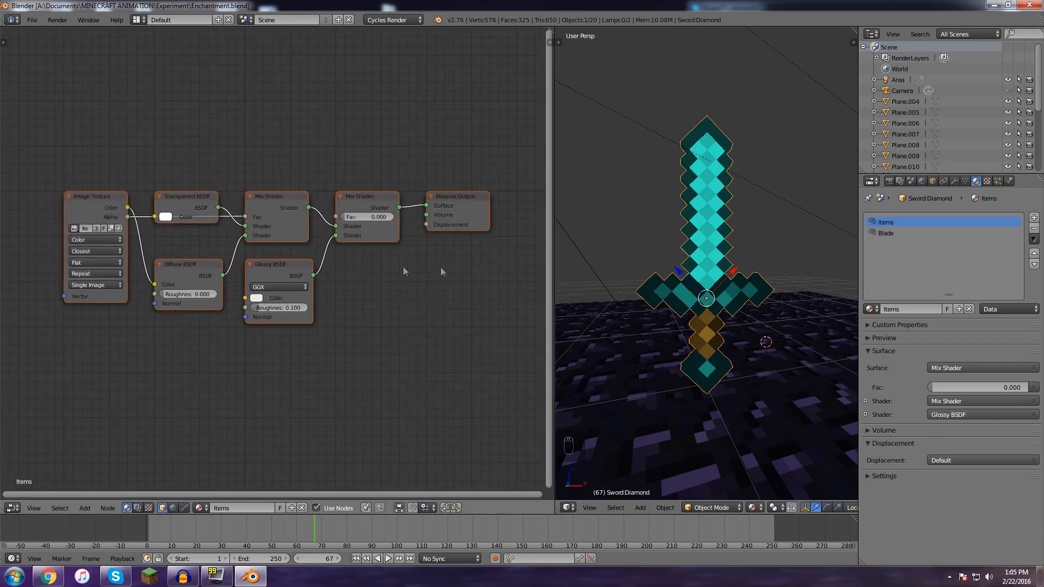
- Check the compositing and world node trees, and return to the object's Items material nodes
{"action": "left_click", "coordinate": [356, 205]}
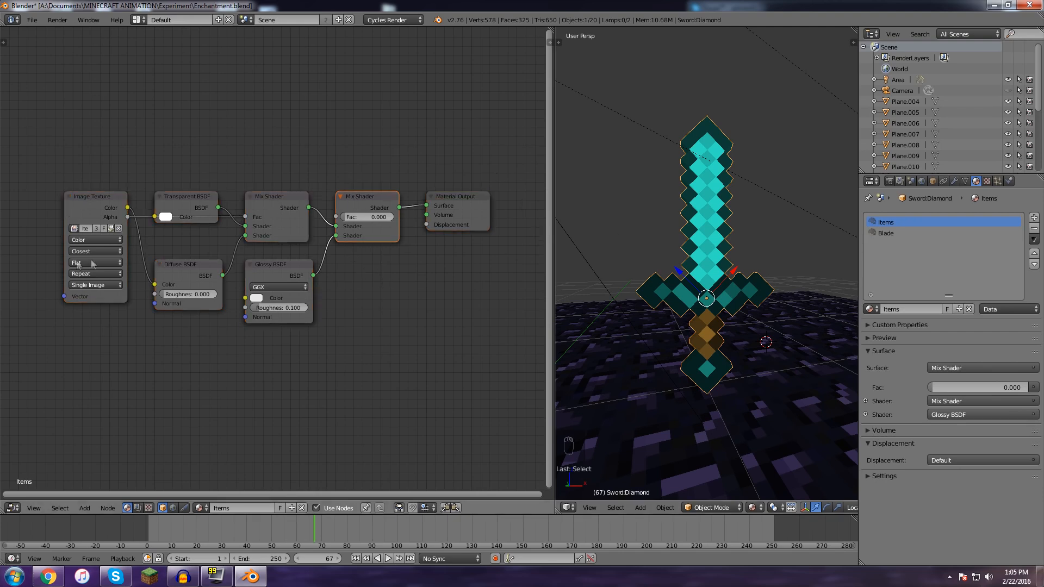
{"action": "mouse_move", "coordinate": [369, 350]}
{"action": "middle_mouse_down"}
{"action": "mouse_move", "coordinate": [373, 330]}
{"action": "mouse_move", "coordinate": [377, 356]}
{"action": "middle_mouse_up"}
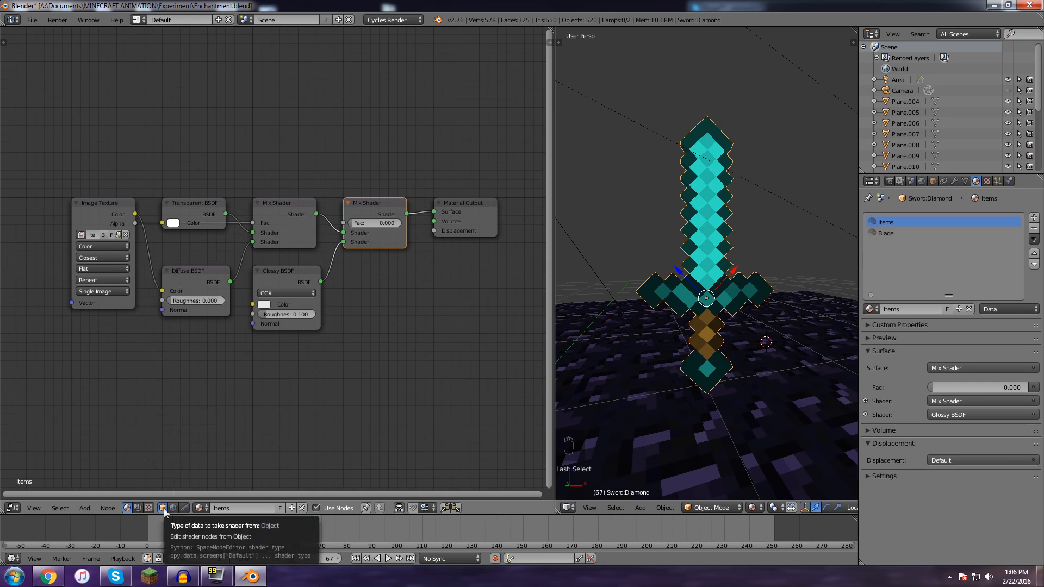
{"action": "left_click", "coordinate": [137, 508]}
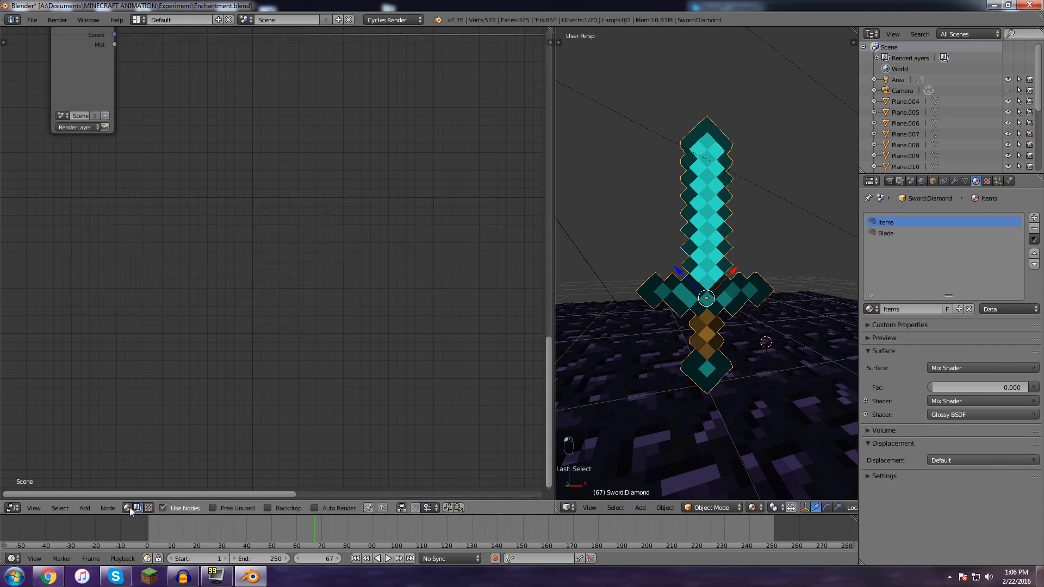
{"action": "left_click", "coordinate": [127, 509]}
{"action": "left_click", "coordinate": [172, 508]}
{"action": "left_click", "coordinate": [162, 508]}
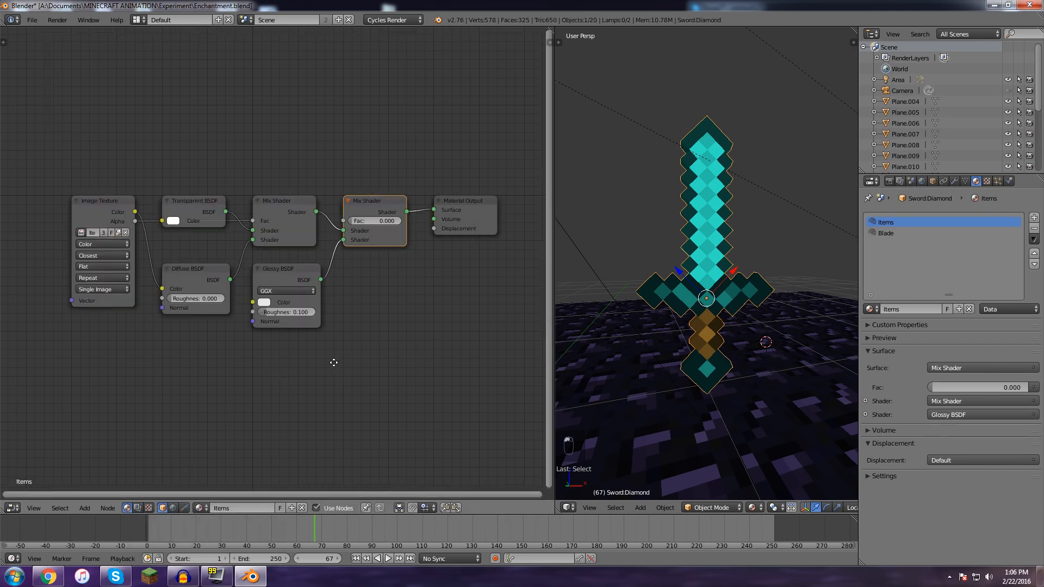
{"action": "middle_click_drag", "start_coordinate": [361, 353], "coordinate": [353, 332]}
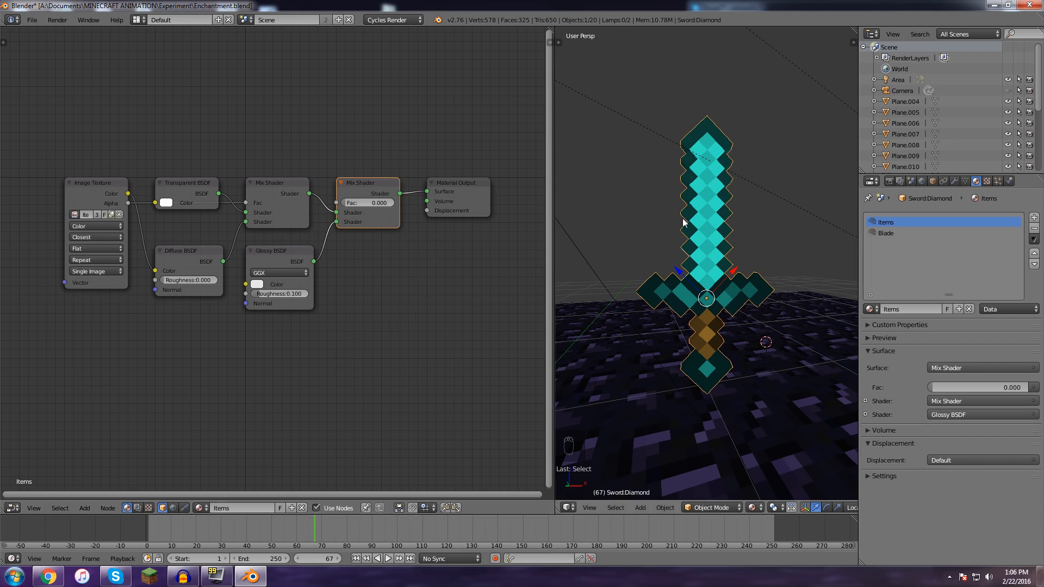
- Preview a render of the current frame, close it, and glance at the fractal noise images in Chrome again
{"action": "key", "text": "F12"}
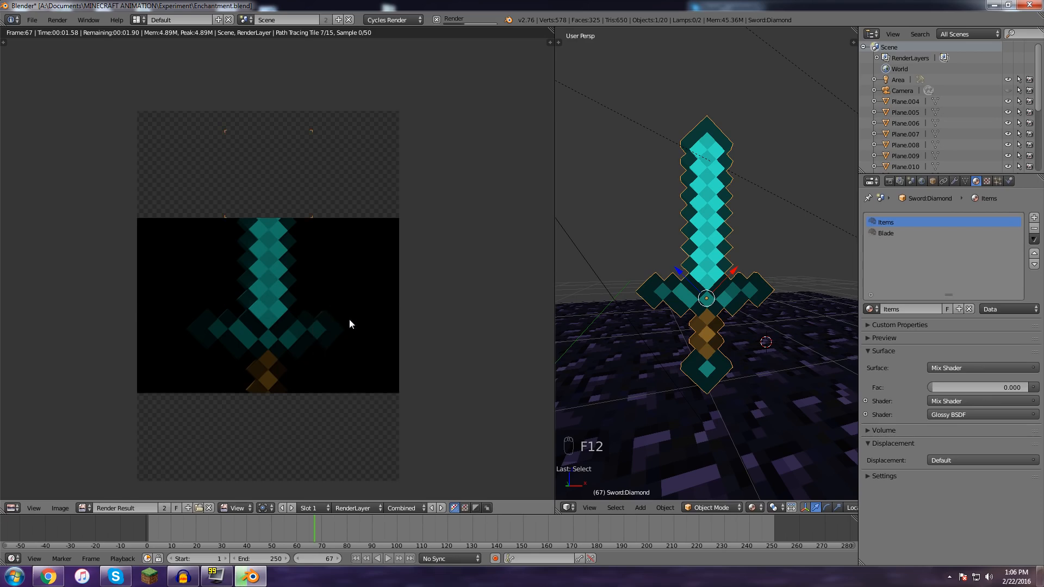
{"action": "key", "text": "Escape"}
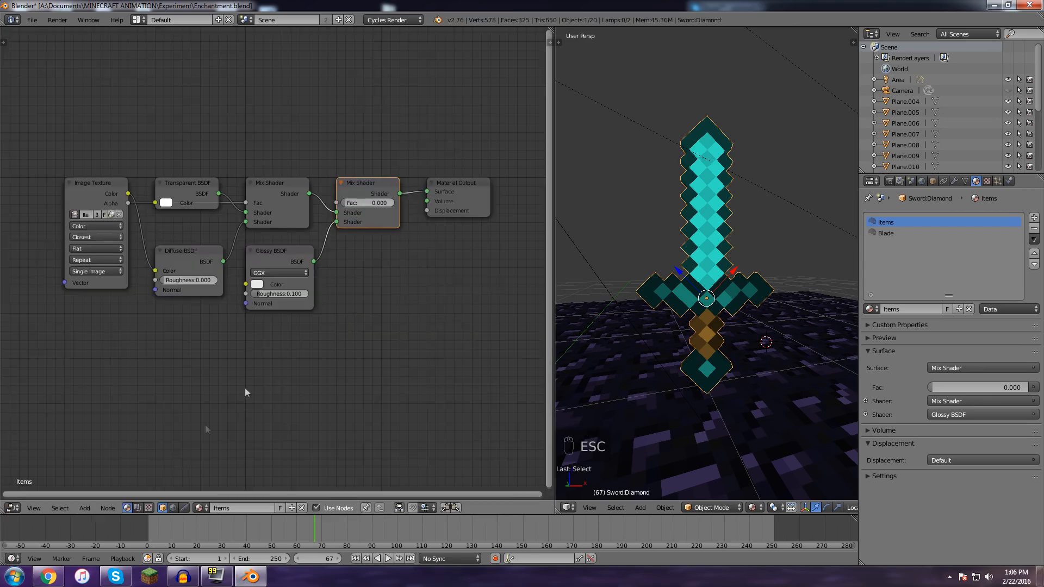
{"action": "left_click", "coordinate": [48, 576]}
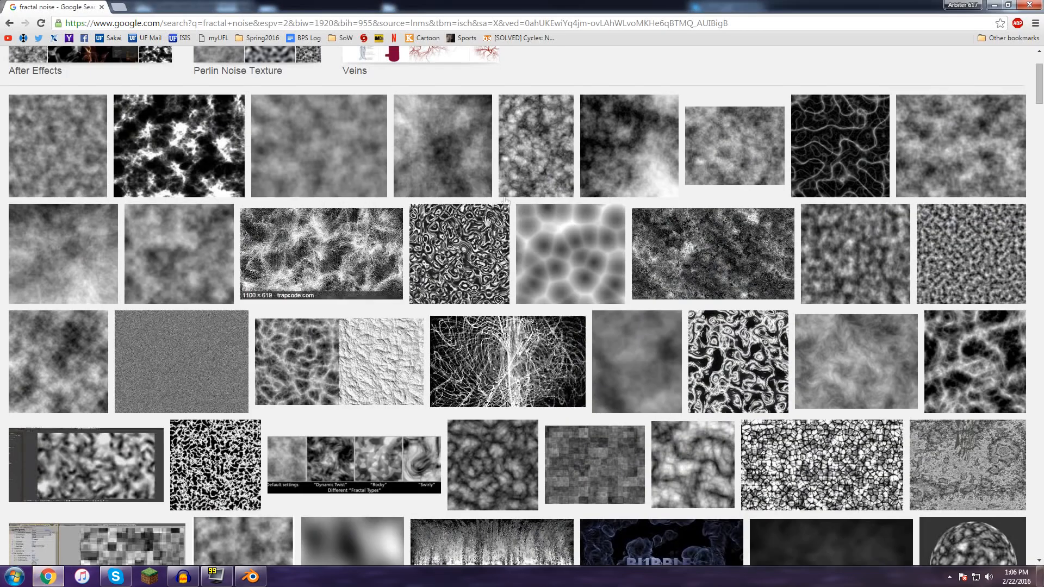
{"action": "key", "text": "alt+Tab"}
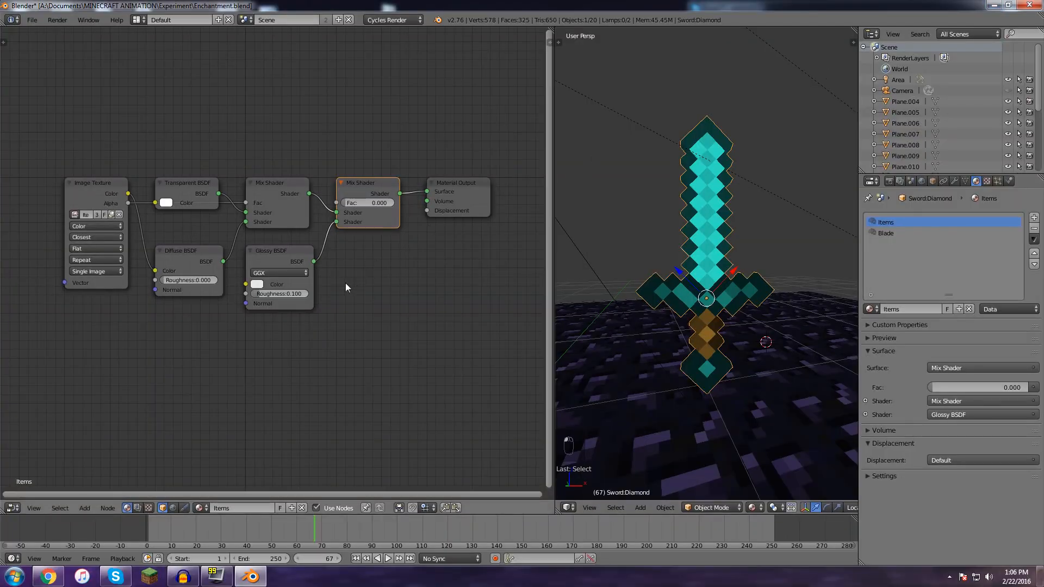
- Add a Noise Texture node below the Glossy BSDF node and move the Material Output node down, away from the Mix Shader
{"action": "key", "text": "shift+a"}
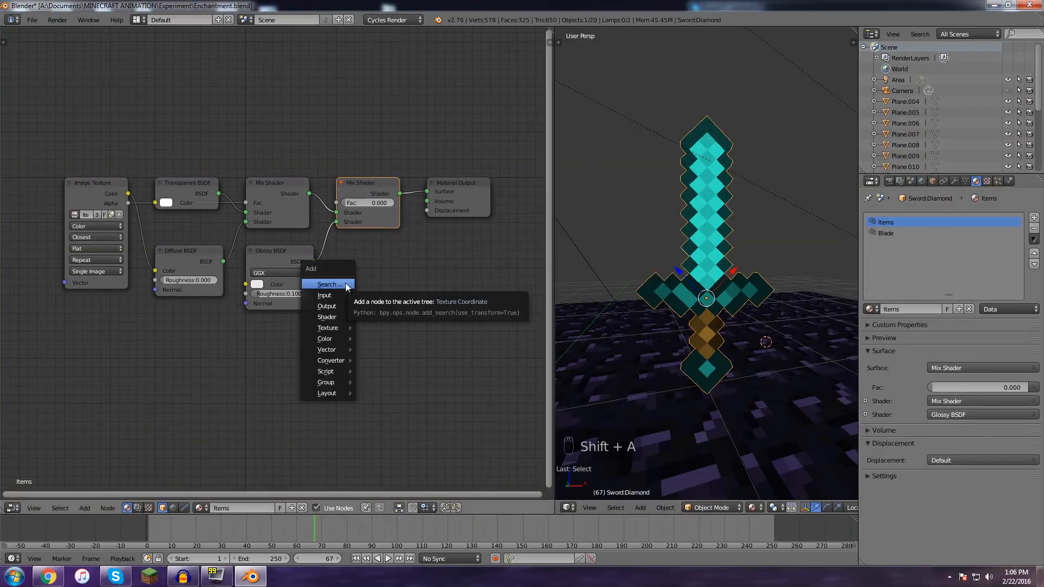
{"action": "left_click", "coordinate": [344, 282]}
{"action": "type", "text": "noi"}
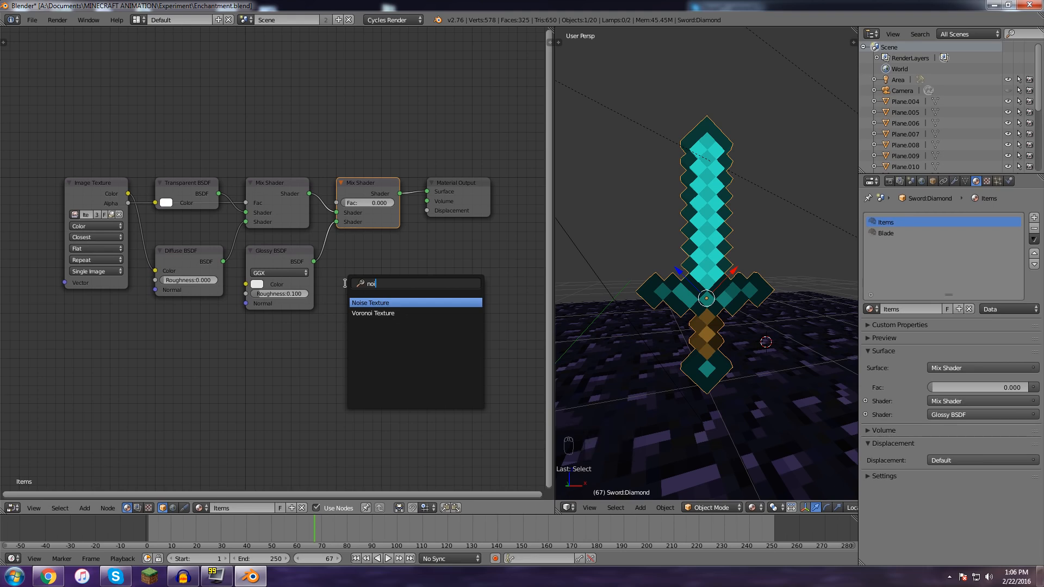
{"action": "key", "text": "Return"}
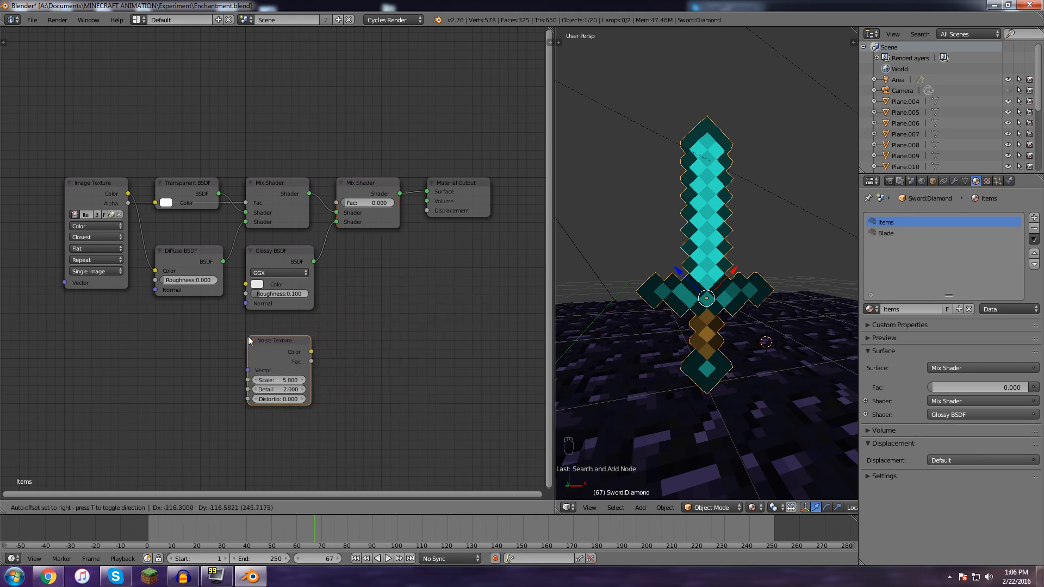
{"action": "left_click", "coordinate": [248, 336]}
{"action": "left_click_drag", "start_coordinate": [456, 185], "coordinate": [500, 188]}
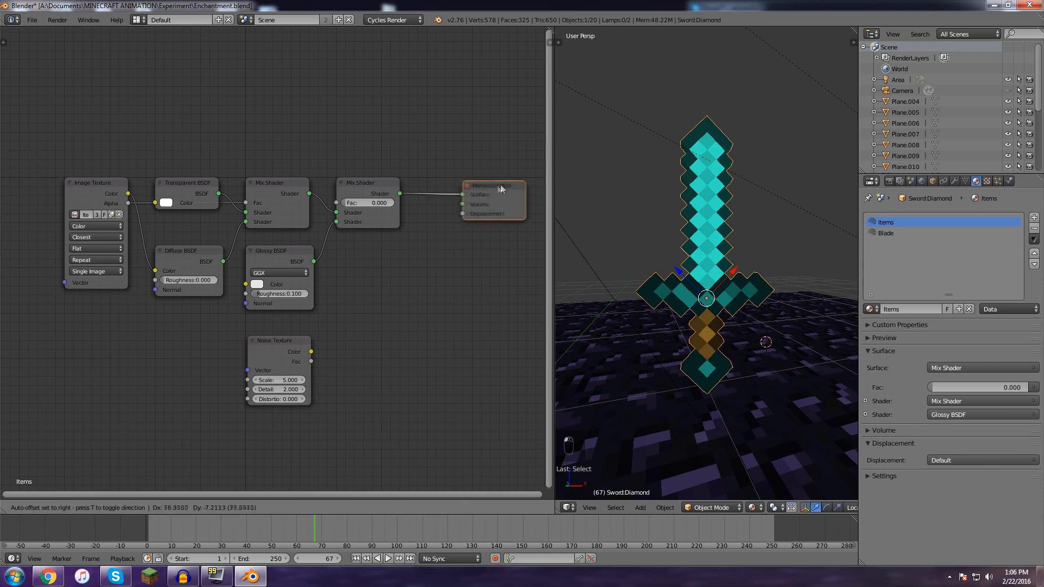
{"action": "left_click_drag", "start_coordinate": [490, 188], "coordinate": [484, 339]}
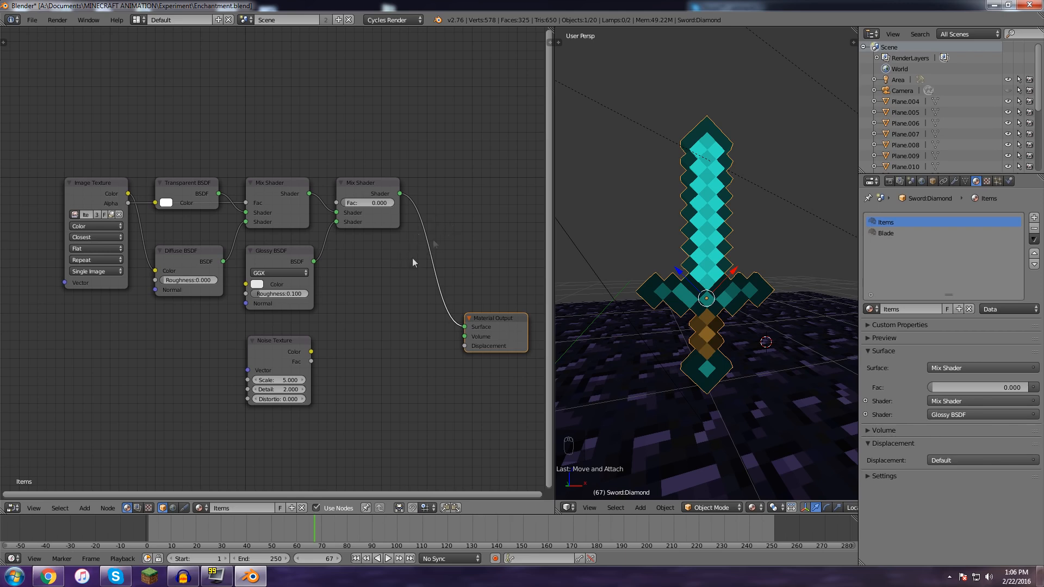
- Cut the link between the last Mix Shader and the Material Output in the Items material and check the Blade material slot
{"action": "right_click_drag", "start_coordinate": [442, 208], "coordinate": [426, 232], "text": "ctrl"}
{"action": "right_click_drag", "start_coordinate": [399, 264], "coordinate": [399, 272], "text": "ctrl"}
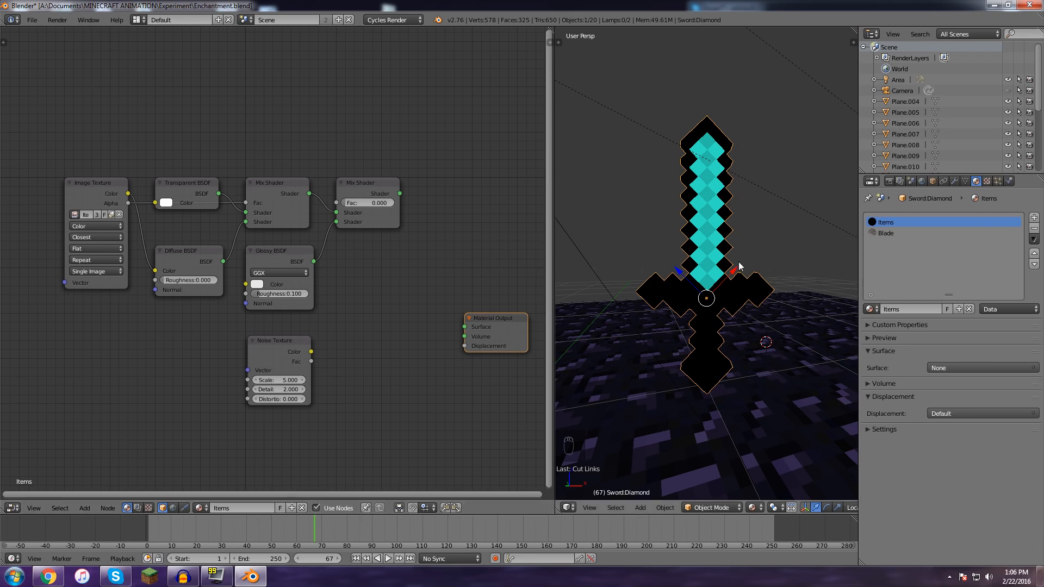
{"action": "left_click", "coordinate": [887, 233]}
{"action": "left_click", "coordinate": [889, 223]}
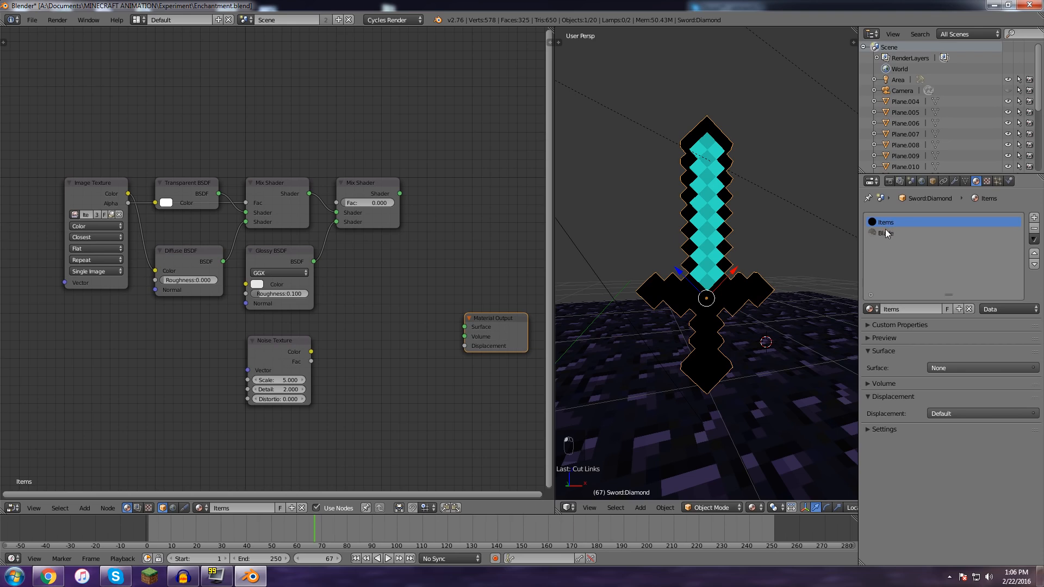
- Undo the link cut and the Material Output move, and delete the Noise Texture node from the Items material
{"action": "key", "text": "ctrl+z"}
{"action": "key", "text": "ctrl+z"}
{"action": "key", "text": "ctrl+z"}
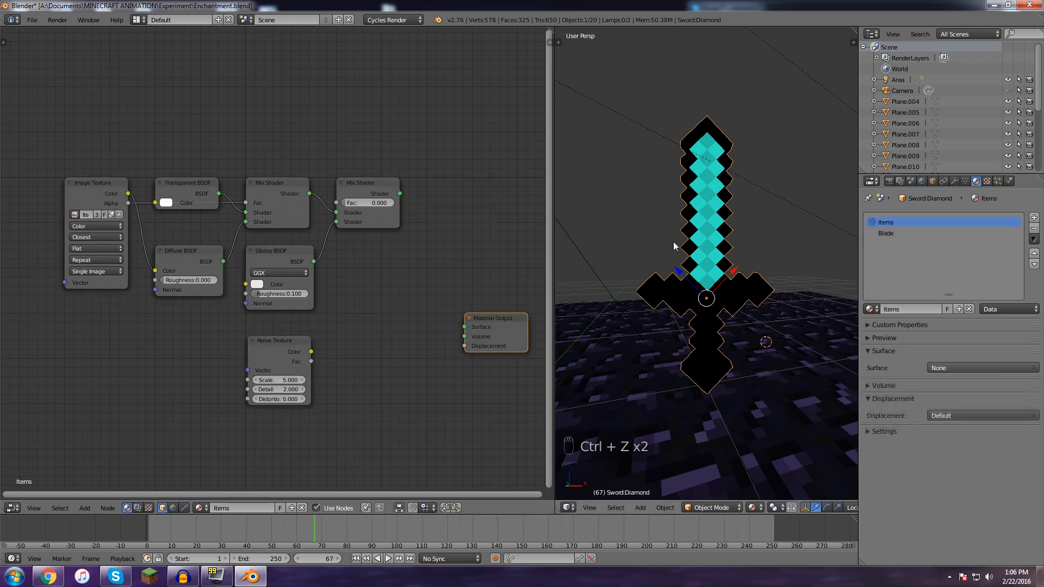
{"action": "key", "text": "ctrl+z"}
{"action": "key", "text": "ctrl+z"}
{"action": "key", "text": "ctrl+z"}
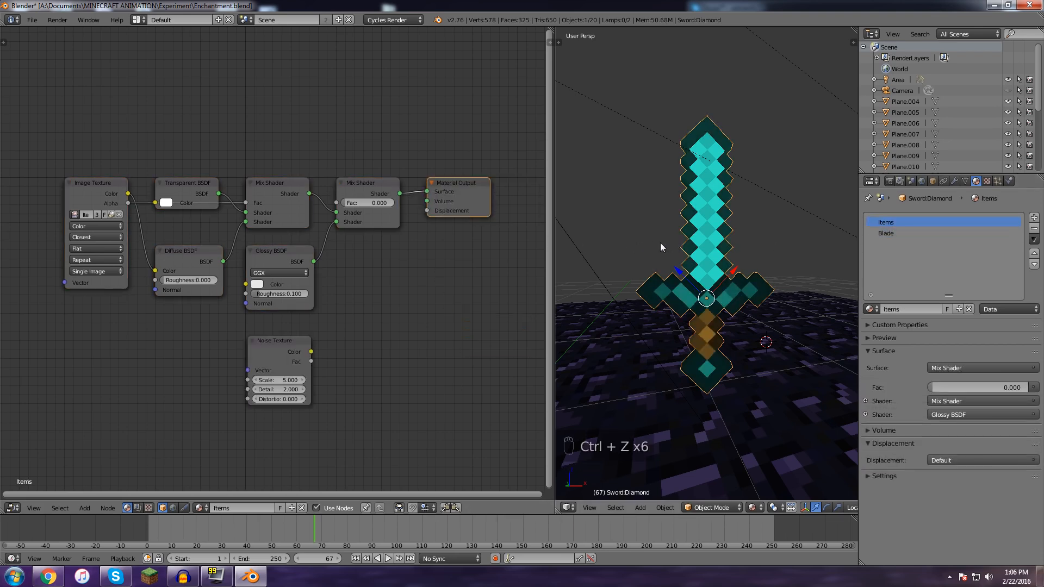
{"action": "left_click", "coordinate": [297, 344]}
{"action": "key", "text": "Delete"}
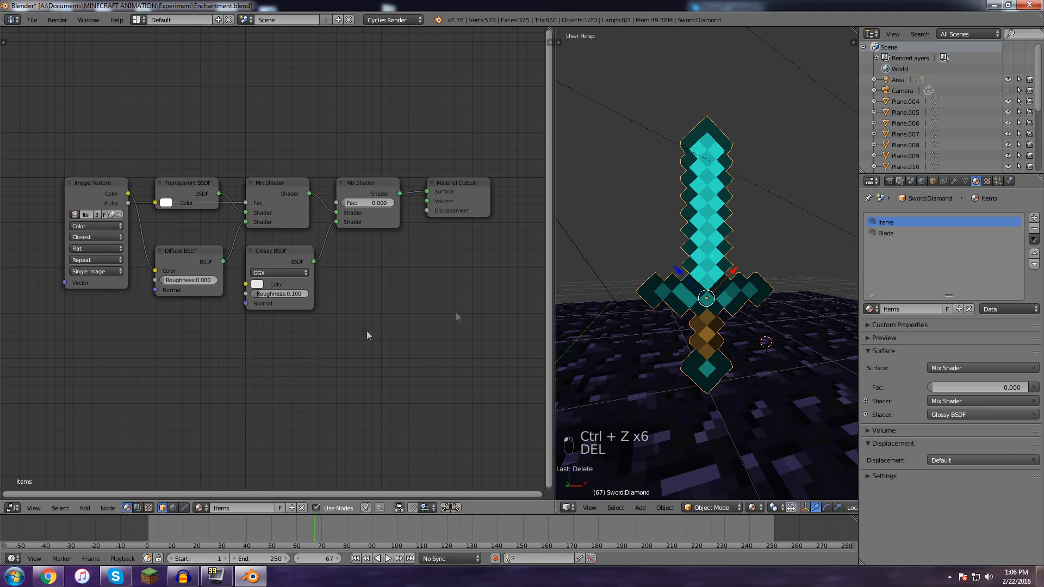
- Switch to the Blade material, cut the link between the last Mix Shader and the Material Output, and move the Material Output down
{"action": "left_click", "coordinate": [892, 234]}
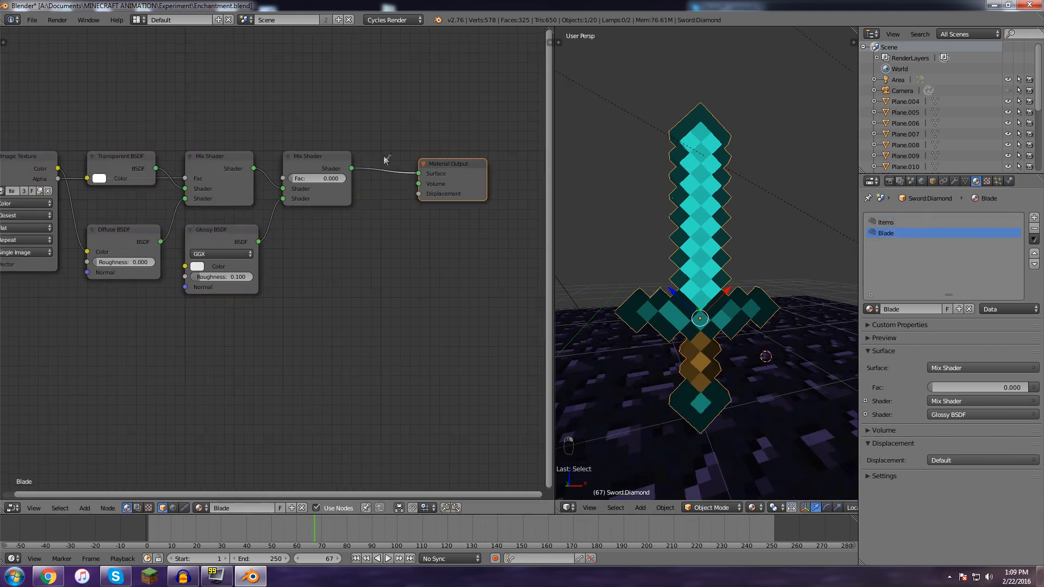
{"action": "right_click_drag", "start_coordinate": [383, 155], "coordinate": [385, 185], "text": "ctrl"}
{"action": "left_click_drag", "start_coordinate": [452, 169], "coordinate": [454, 358]}
- Add a Noise Texture node below the Glossy BSDF in the Blade material
{"action": "middle_click_drag", "start_coordinate": [343, 329], "coordinate": [391, 266]}
{"action": "key", "text": "shift+a"}
{"action": "left_click", "coordinate": [390, 266]}
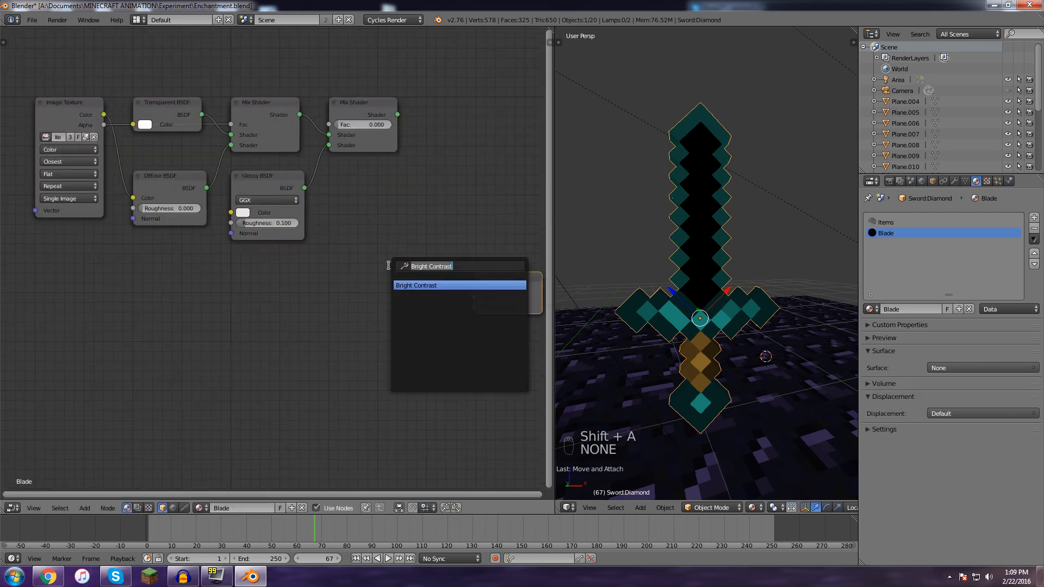
{"action": "type", "text": "noise"}
{"action": "key", "text": "Return"}
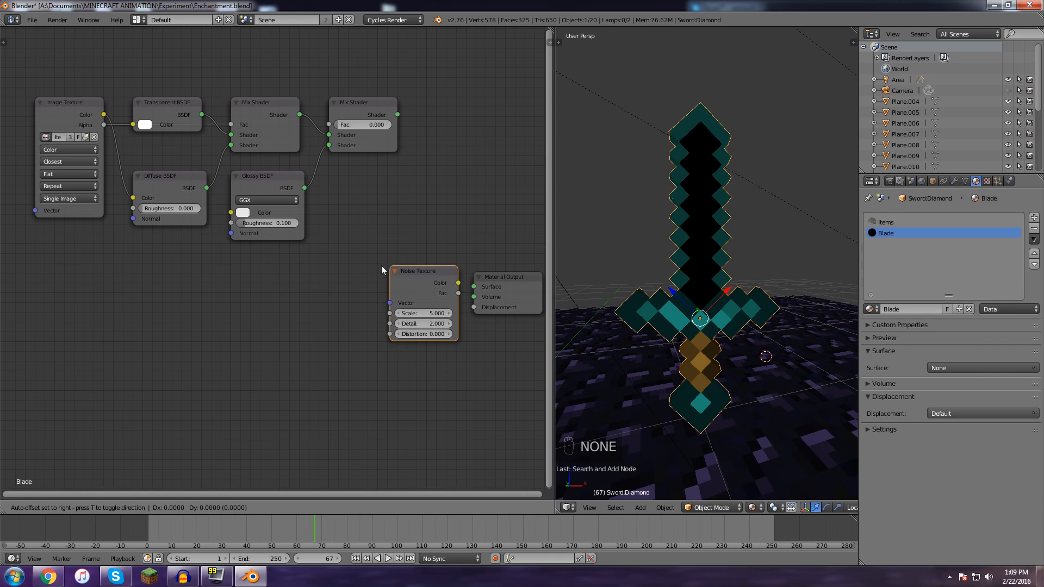
{"action": "left_click", "coordinate": [205, 305]}
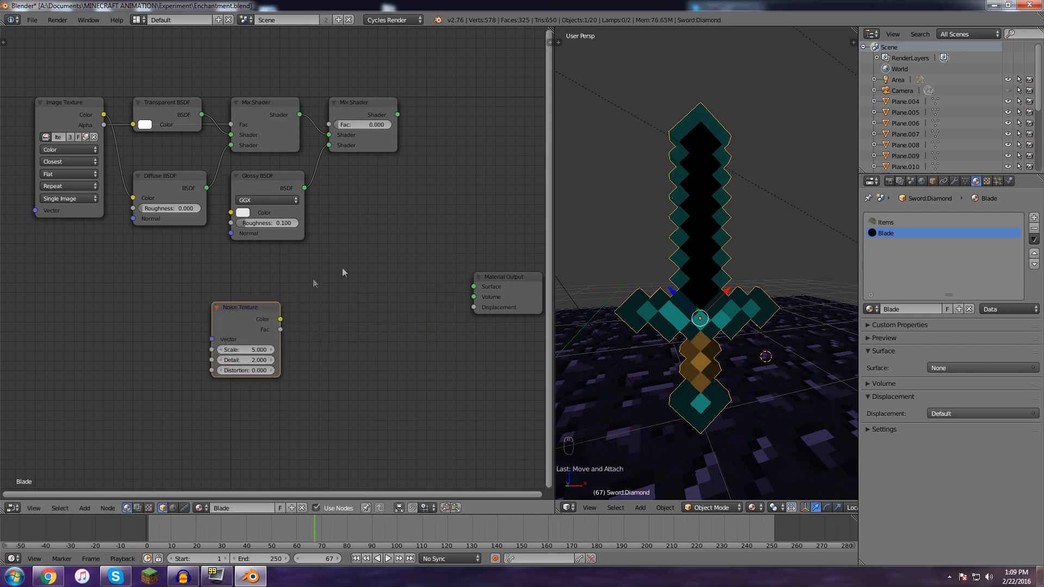
- Add a Diffuse BSDF node fed by the Noise Texture's Color output and link it to the Material Output's Surface
{"action": "key", "text": "shift+a"}
{"action": "left_click", "coordinate": [372, 281]}
{"action": "type", "text": "diff"}
{"action": "key", "text": "Return"}
{"action": "left_click", "coordinate": [346, 296]}
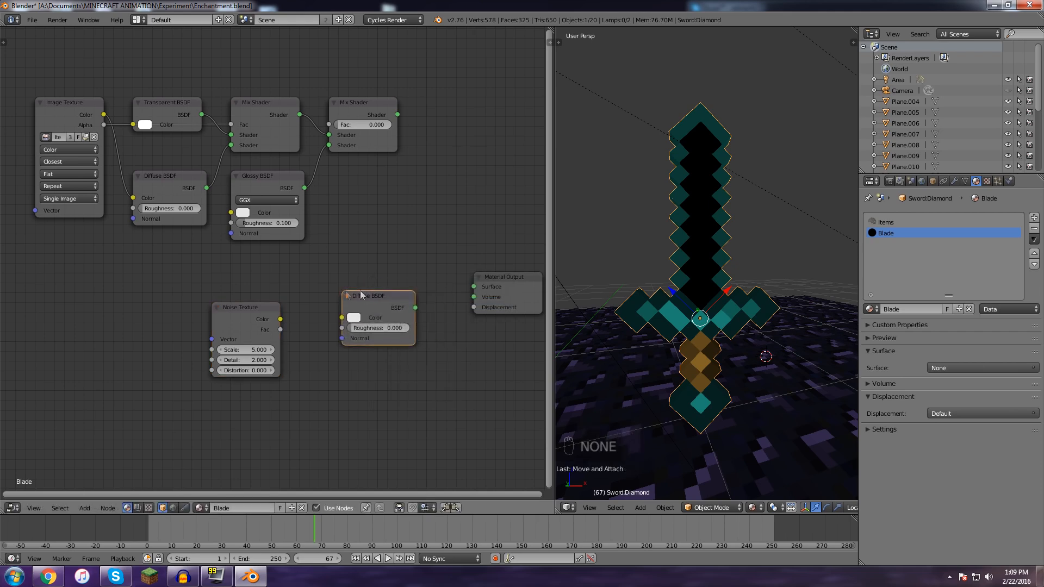
{"action": "left_click_drag", "start_coordinate": [415, 308], "coordinate": [473, 287]}
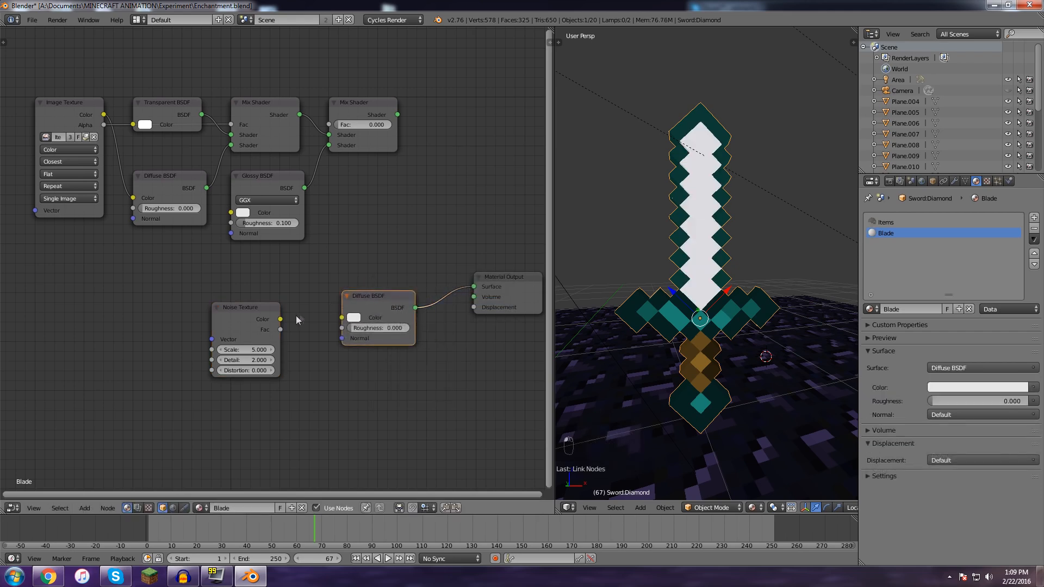
{"action": "left_click_drag", "start_coordinate": [280, 320], "coordinate": [346, 321]}
- Bring the Noise Texture node closer to the Diffuse BSDF and set the 3D view's shading to Rendered after trying Texture
{"action": "middle_click_drag", "start_coordinate": [456, 353], "coordinate": [397, 324]}
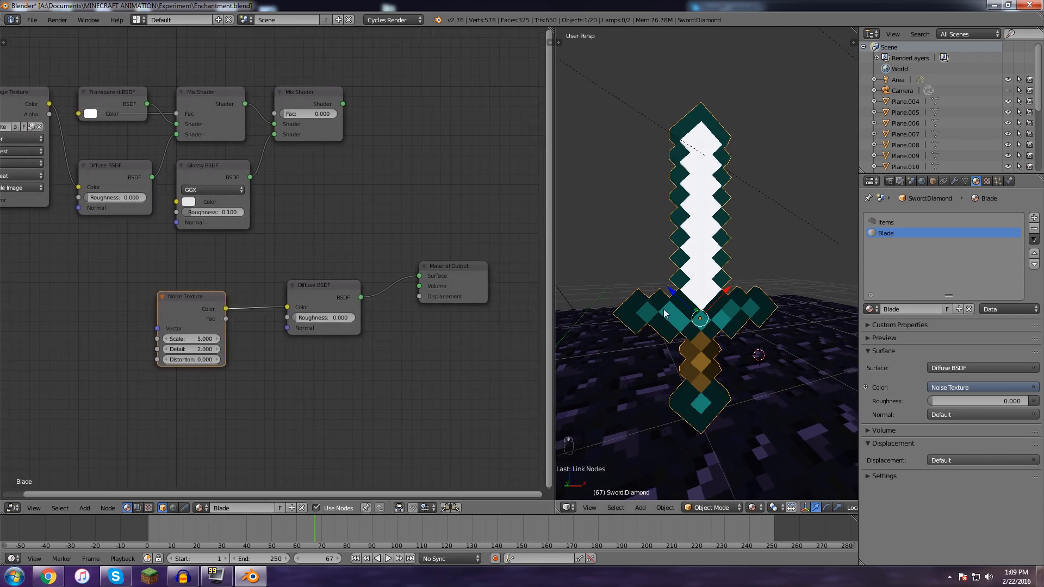
{"action": "middle_click_drag", "start_coordinate": [639, 324], "coordinate": [667, 312], "text": "shift"}
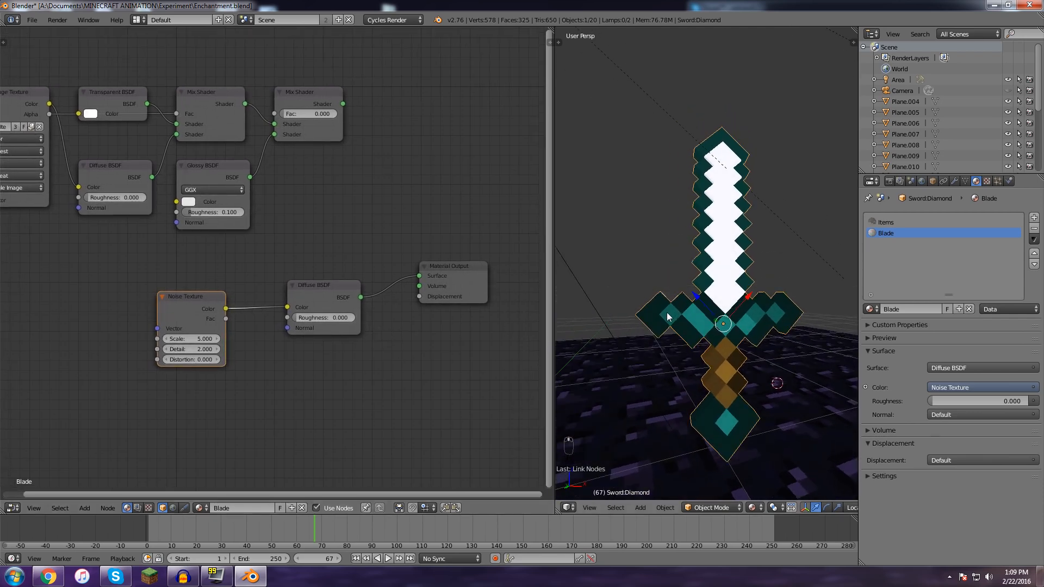
{"action": "mouse_move", "coordinate": [204, 297]}
{"action": "left_mouse_down"}
{"action": "mouse_move", "coordinate": [201, 304]}
{"action": "mouse_move", "coordinate": [220, 299]}
{"action": "left_mouse_up"}
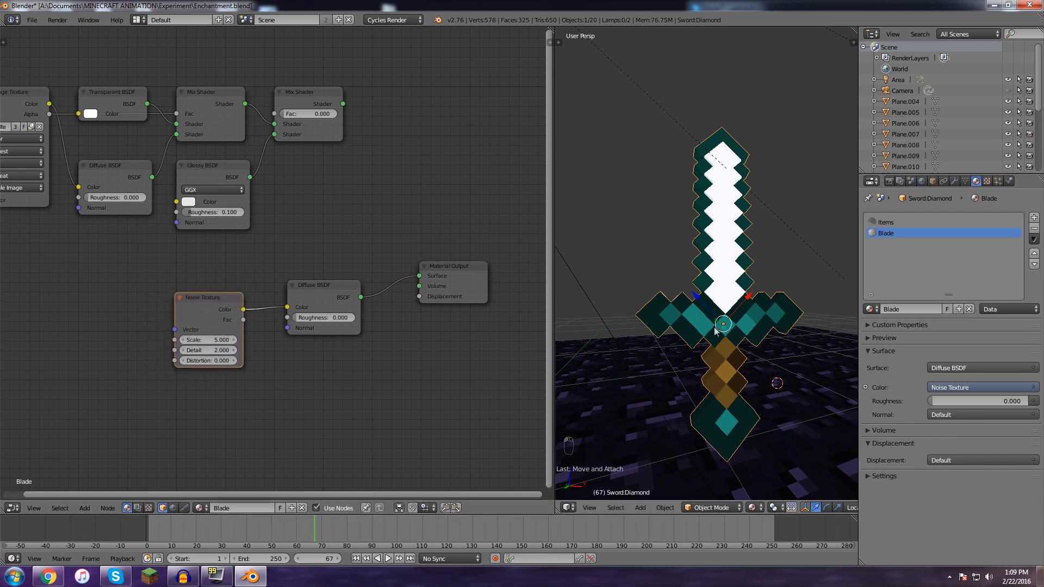
{"action": "middle_click_drag", "start_coordinate": [707, 293], "coordinate": [685, 292], "text": "shift"}
{"action": "left_click", "coordinate": [755, 508]}
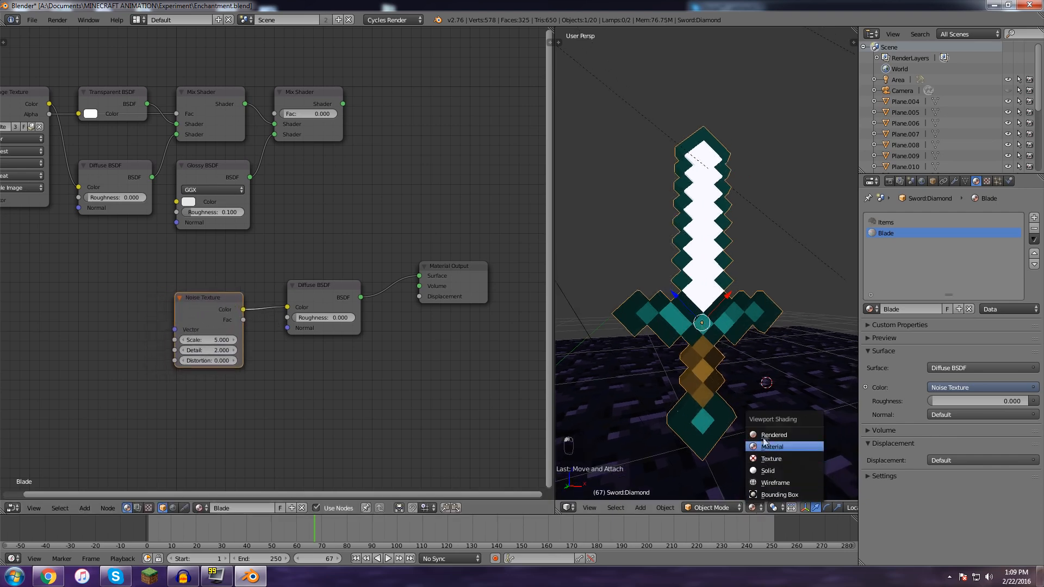
{"action": "left_click", "coordinate": [771, 458]}
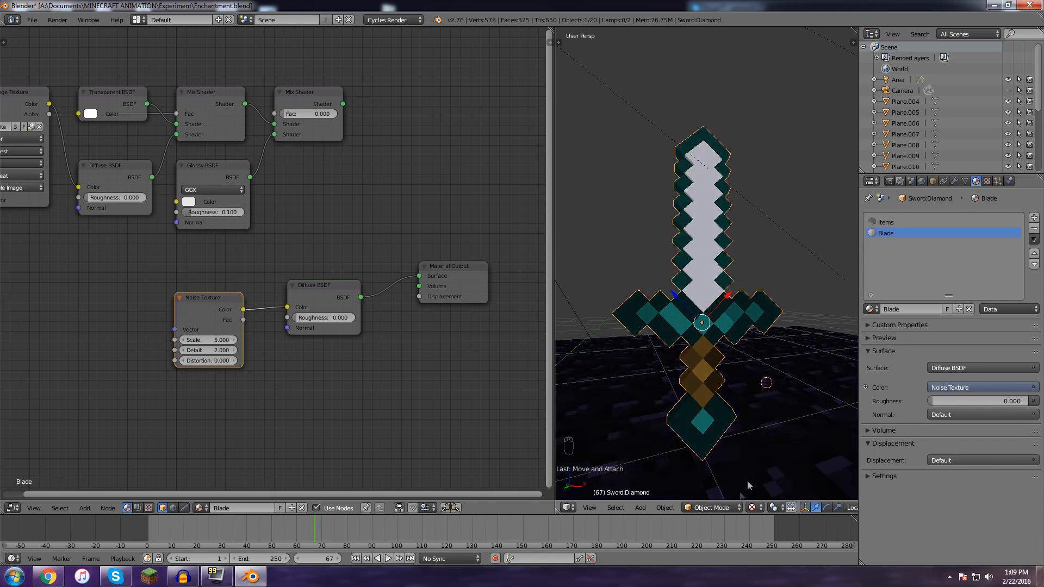
{"action": "left_click", "coordinate": [762, 507]}
{"action": "left_click", "coordinate": [774, 434]}
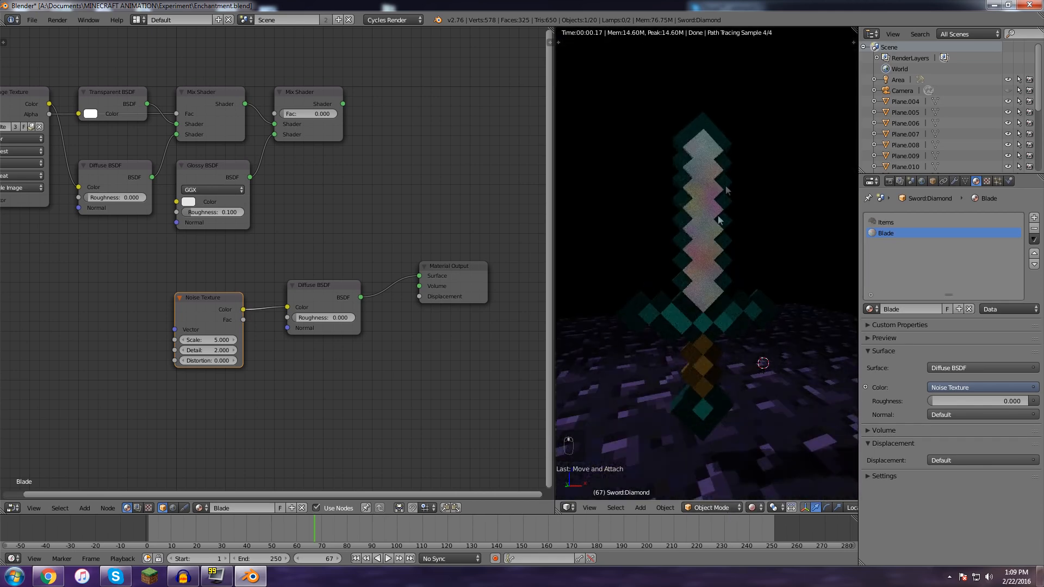
- Spread the Noise Texture and new Diffuse BSDF nodes apart to make room for another node between them
{"action": "middle_click_drag", "start_coordinate": [390, 319], "coordinate": [408, 322]}
{"action": "left_click_drag", "start_coordinate": [232, 267], "coordinate": [114, 276]}
{"action": "middle_click_drag", "start_coordinate": [389, 204], "coordinate": [425, 193]}
{"action": "left_click_drag", "start_coordinate": [405, 243], "coordinate": [389, 243]}
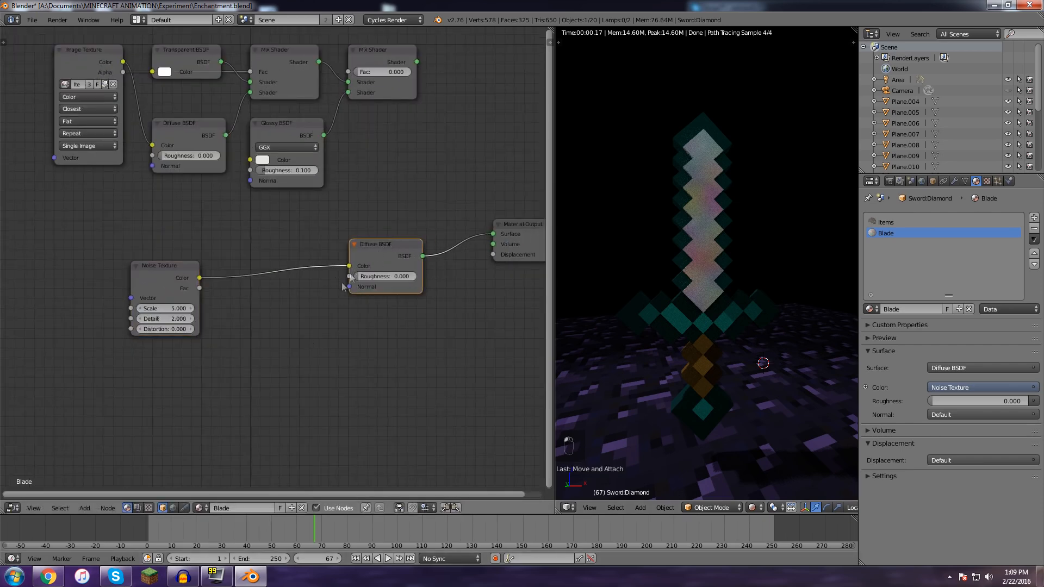
- Insert a Hue Saturation Value node with saturation 0 between the Noise Texture and Diffuse BSDF, and space the nodes out
{"action": "key", "text": "shift+a"}
{"action": "left_click", "coordinate": [300, 292]}
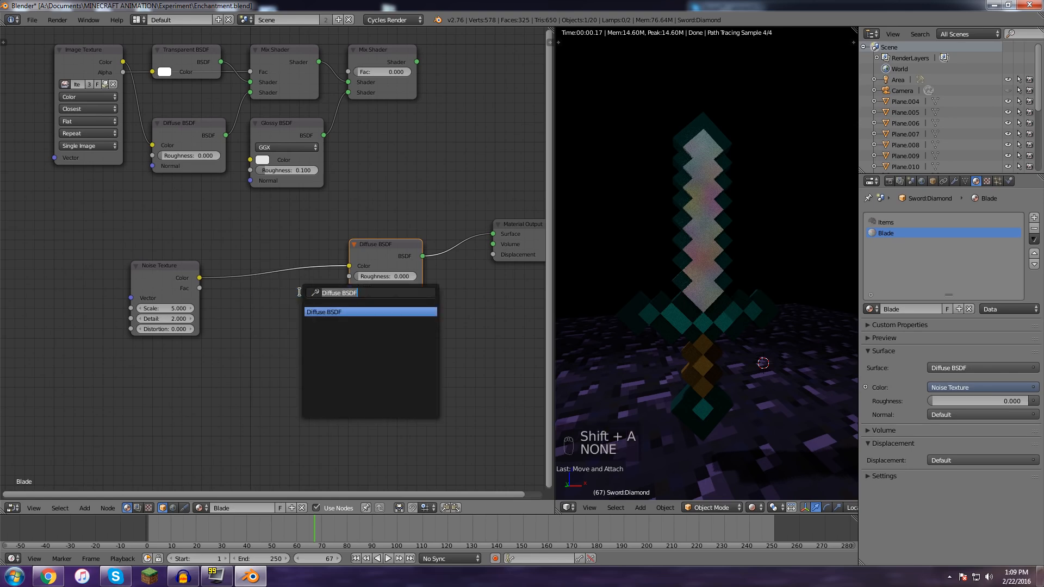
{"action": "type", "text": "hue"}
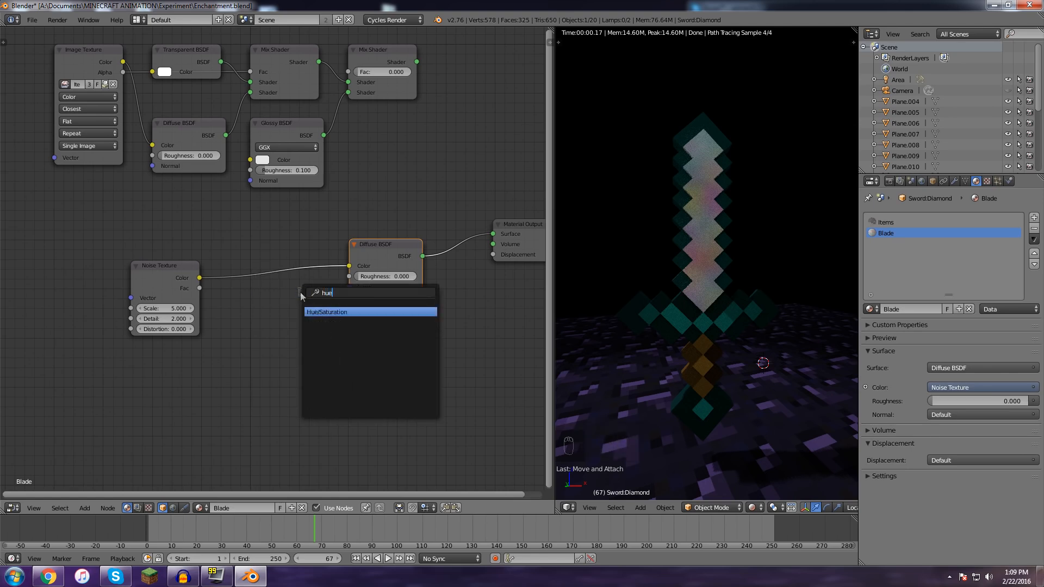
{"action": "key", "text": "Return"}
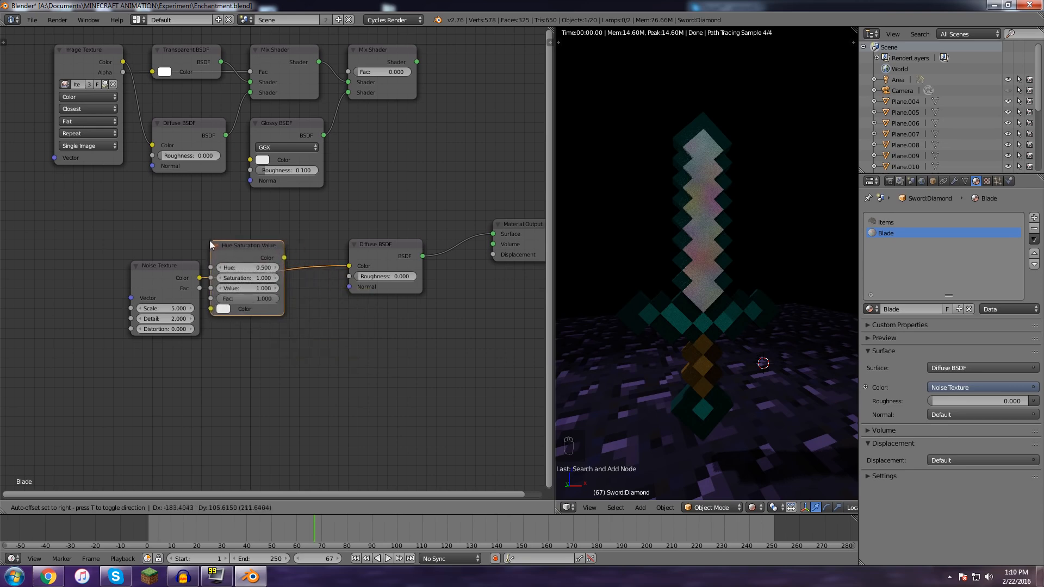
{"action": "left_click", "coordinate": [272, 272]}
{"action": "left_click", "coordinate": [294, 277]}
{"action": "key", "text": "Return"}
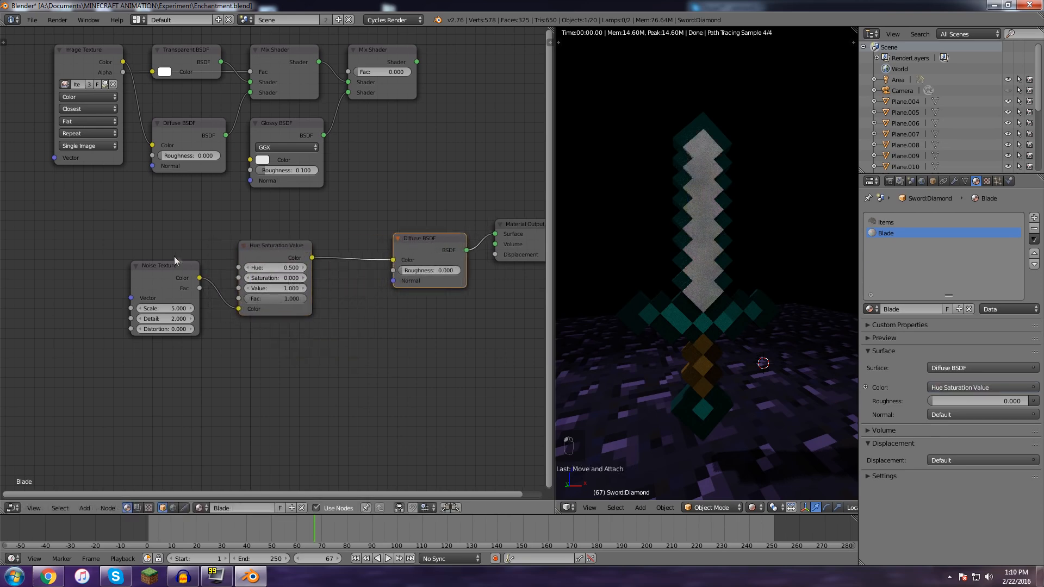
{"action": "left_click_drag", "start_coordinate": [154, 270], "coordinate": [82, 272]}
{"action": "left_click_drag", "start_coordinate": [278, 247], "coordinate": [221, 249]}
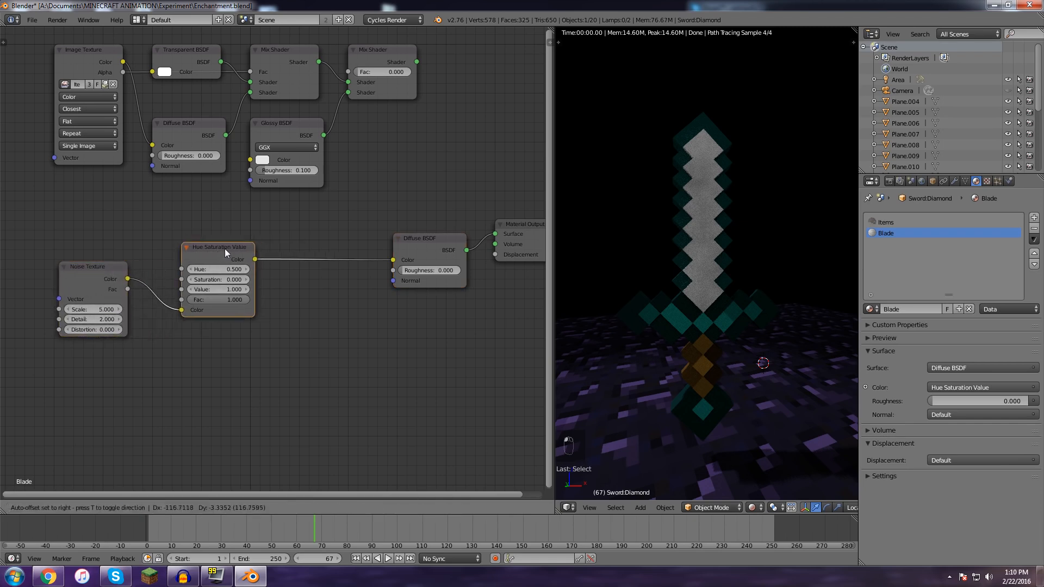
- Set the Hue Saturation Value node's saturation to 1 and the world's ambient occlusion factor to 0.7
{"action": "left_click", "coordinate": [219, 278]}
{"action": "type", "text": "1.0"}
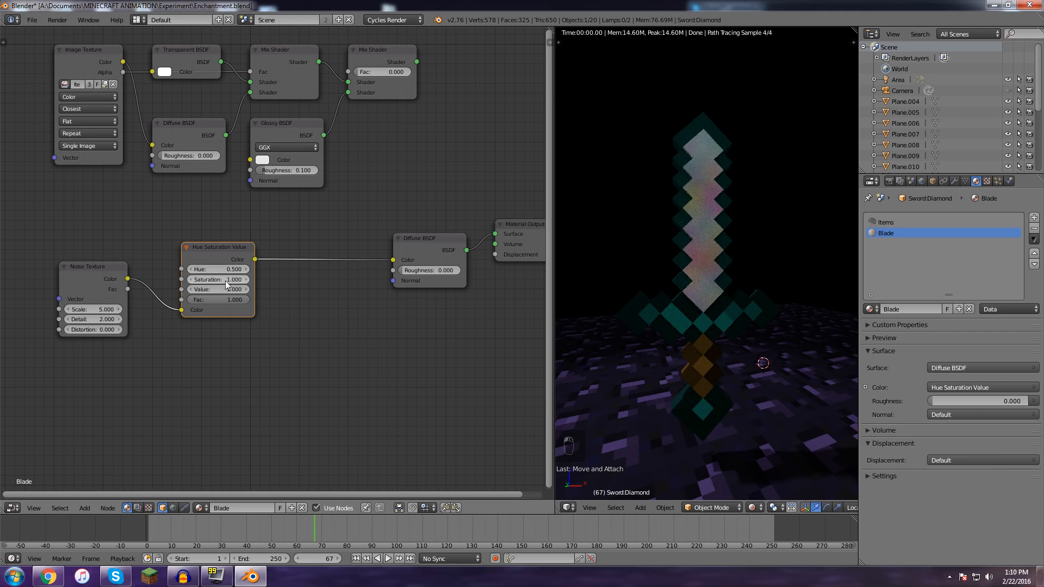
{"action": "left_click", "coordinate": [921, 182]}
{"action": "left_click", "coordinate": [931, 355]}
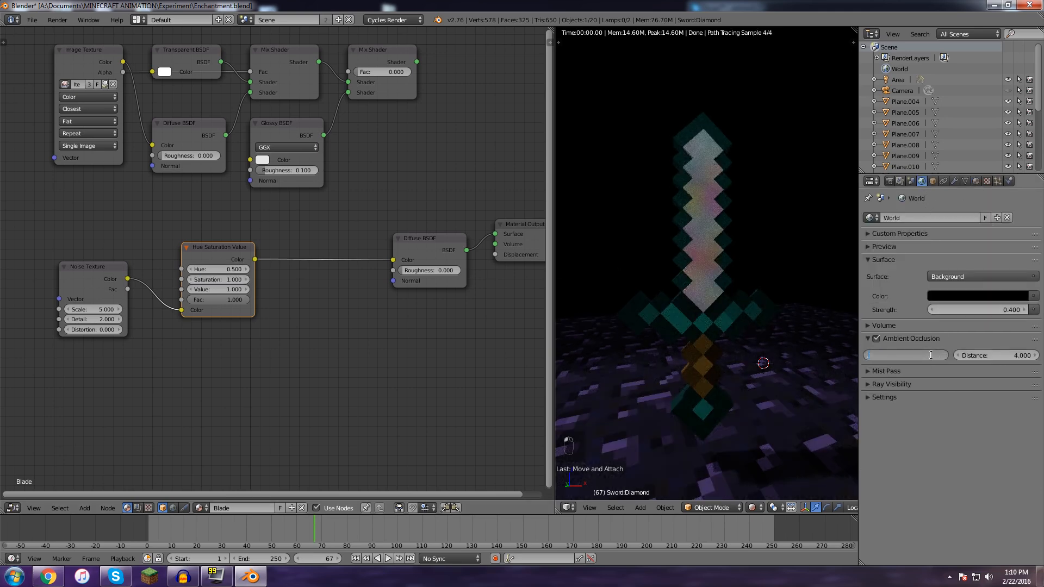
{"action": "type", "text": "0.7"}
{"action": "key", "text": "Return"}
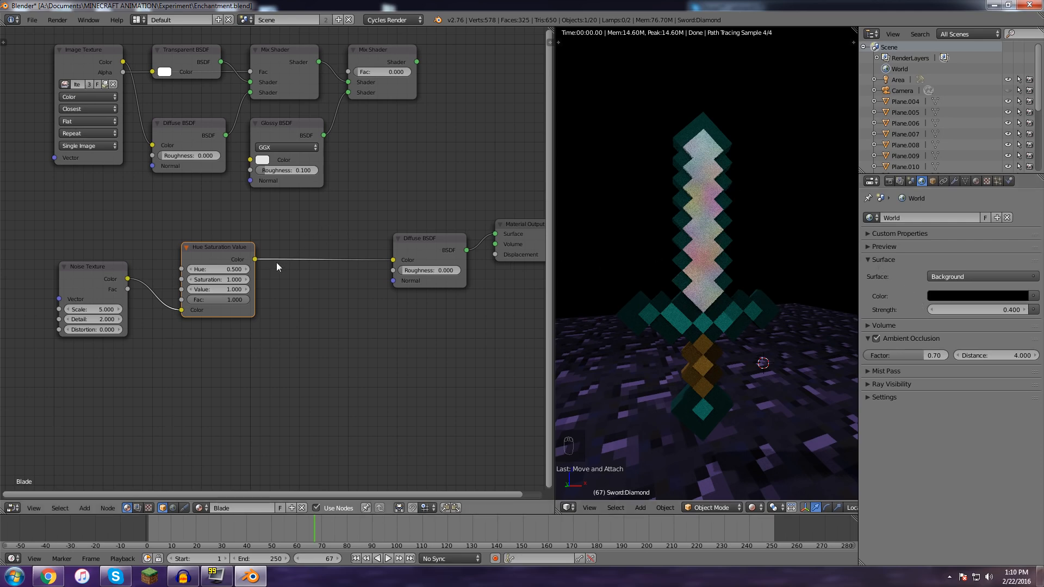
- Set the Hue Saturation Value node's saturation to 0
{"action": "left_click", "coordinate": [229, 279]}
{"action": "type", "text": "0"}
{"action": "key", "text": "Return"}
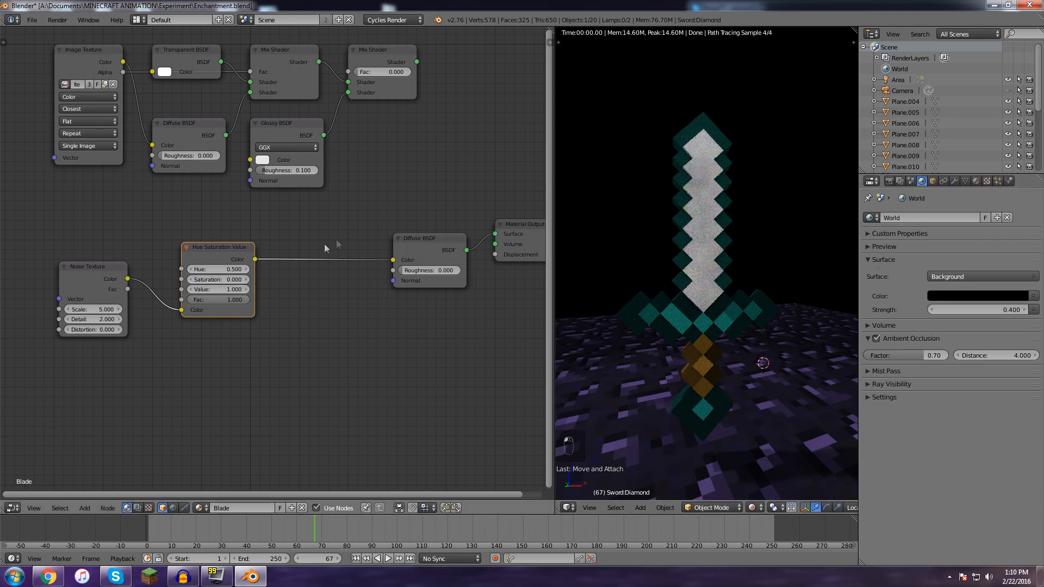
{"action": "key", "text": "shift+a"}
{"action": "left_click", "coordinate": [325, 240]}
{"action": "type", "text": "br"}
{"action": "key", "text": "Return"}
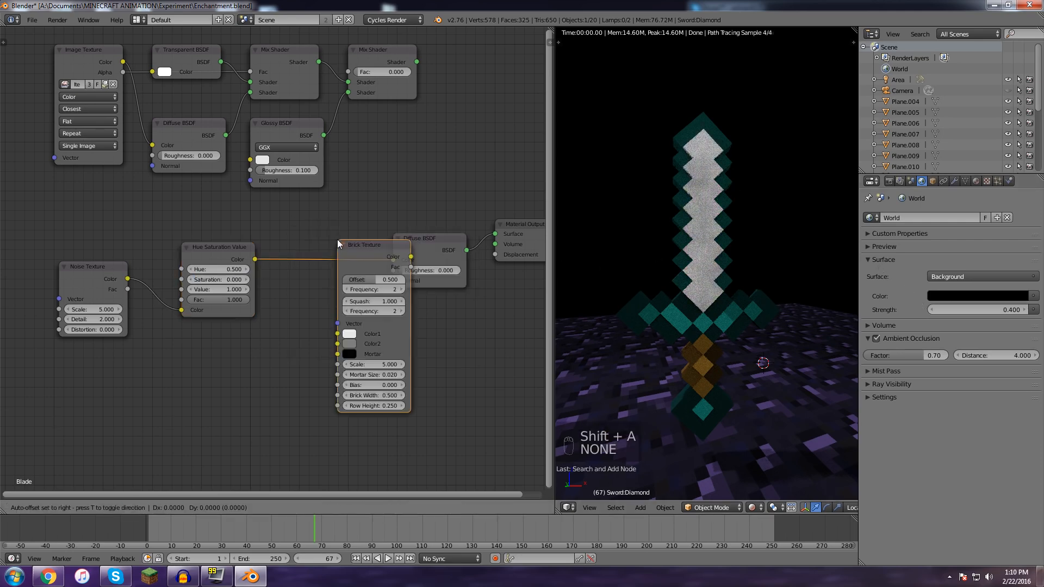
{"action": "left_click", "coordinate": [316, 223]}
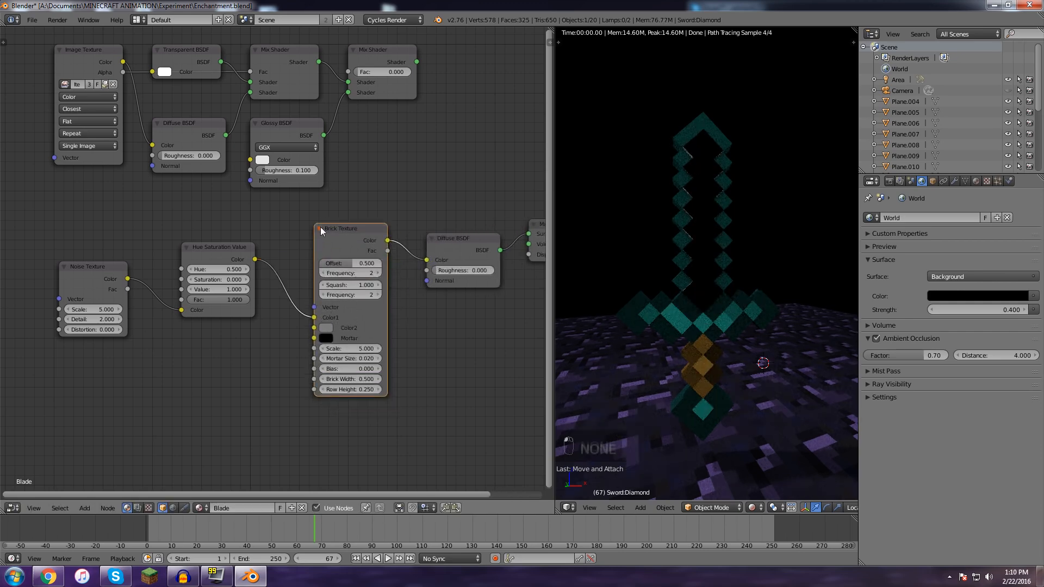
{"action": "key", "text": "Delete"}
- Add a Bright/Contrast node and link it between the Hue Saturation Value node and the Diffuse BSDF's Color input
{"action": "key", "text": "shift+a"}
{"action": "left_click", "coordinate": [325, 242]}
{"action": "type", "text": "bri"}
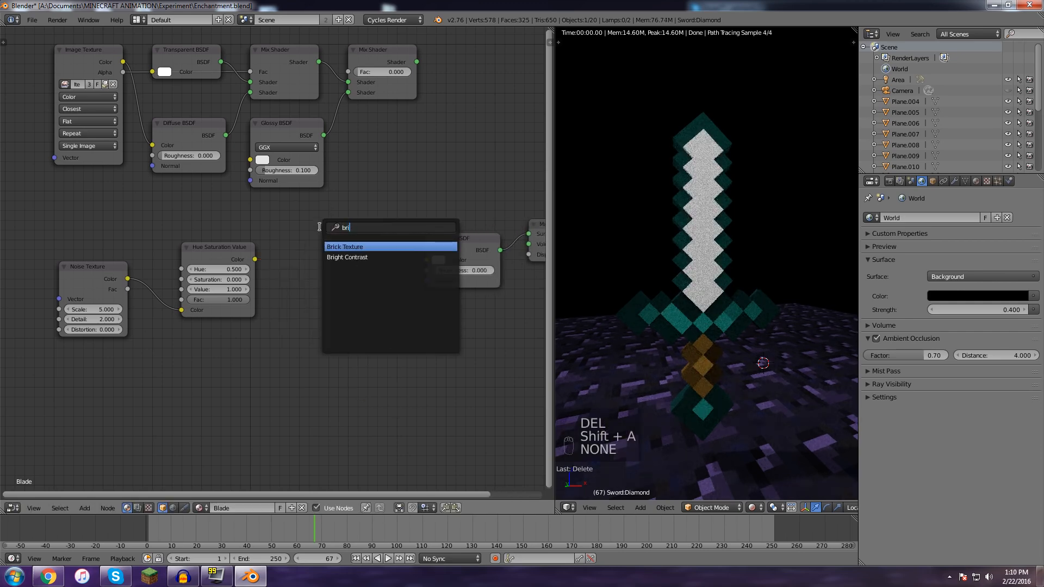
{"action": "type", "text": "g"}
{"action": "key", "text": "Return"}
{"action": "left_click", "coordinate": [311, 247]}
{"action": "left_click_drag", "start_coordinate": [255, 259], "coordinate": [313, 277]}
{"action": "left_click_drag", "start_coordinate": [381, 268], "coordinate": [427, 259]}
- Set the Bright/Contrast node's contrast to 26.4 and its brightness to -0.8
{"action": "left_click", "coordinate": [372, 298]}
{"action": "type", "text": "1.8"}
{"action": "key", "text": "Return"}
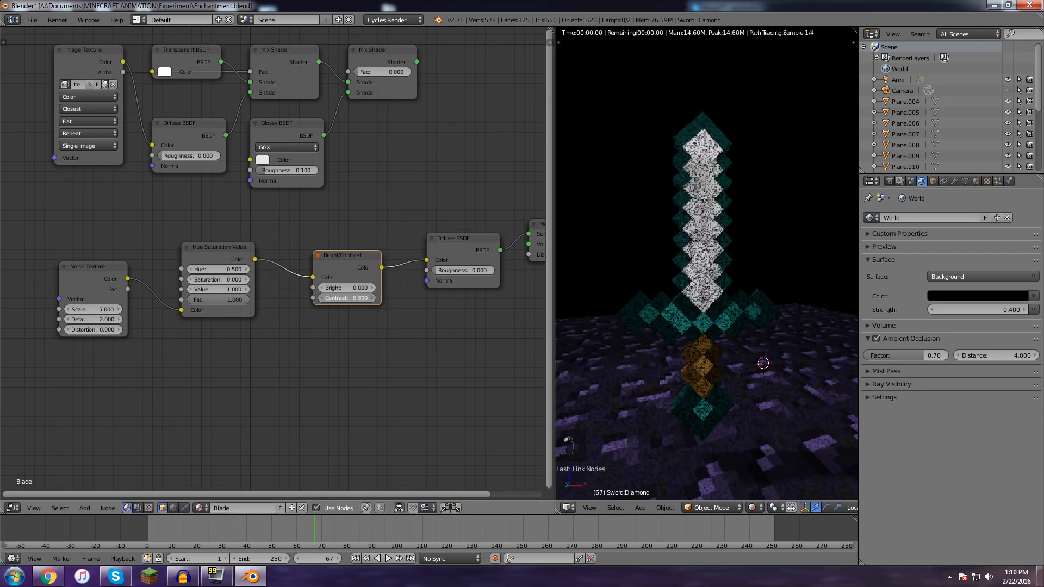
{"action": "left_click_drag", "start_coordinate": [359, 298], "coordinate": [631, 236]}
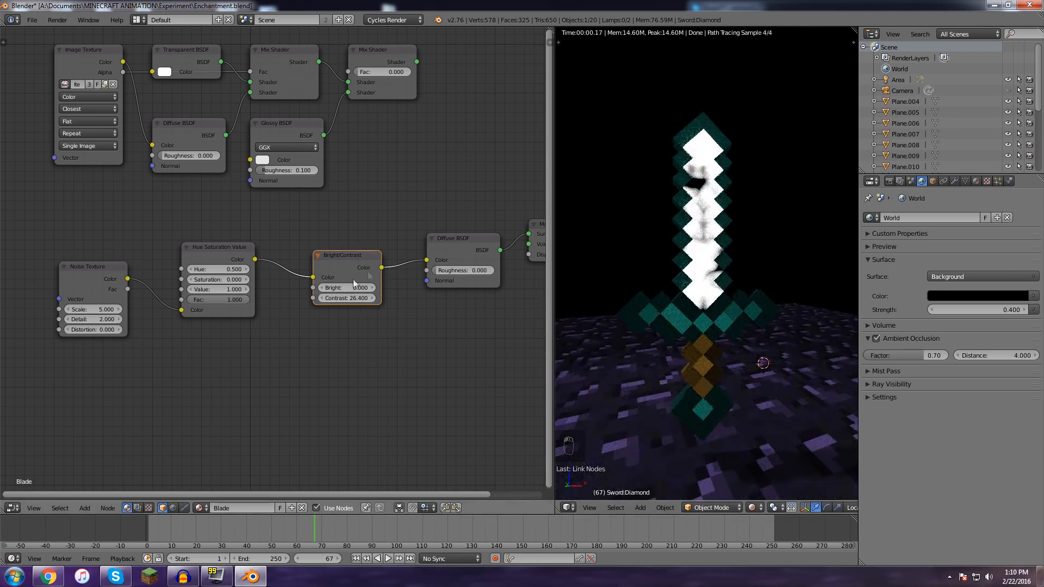
{"action": "left_click_drag", "start_coordinate": [319, 288], "coordinate": [314, 289]}
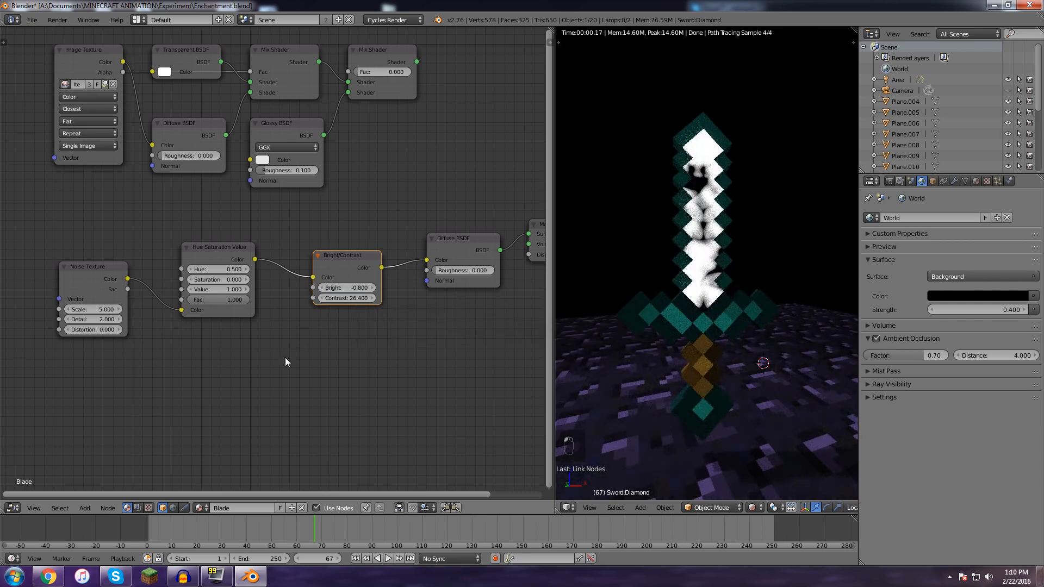
- Set the Noise Texture node's scale to 2.6
{"action": "middle_click_drag", "start_coordinate": [165, 355], "coordinate": [203, 348]}
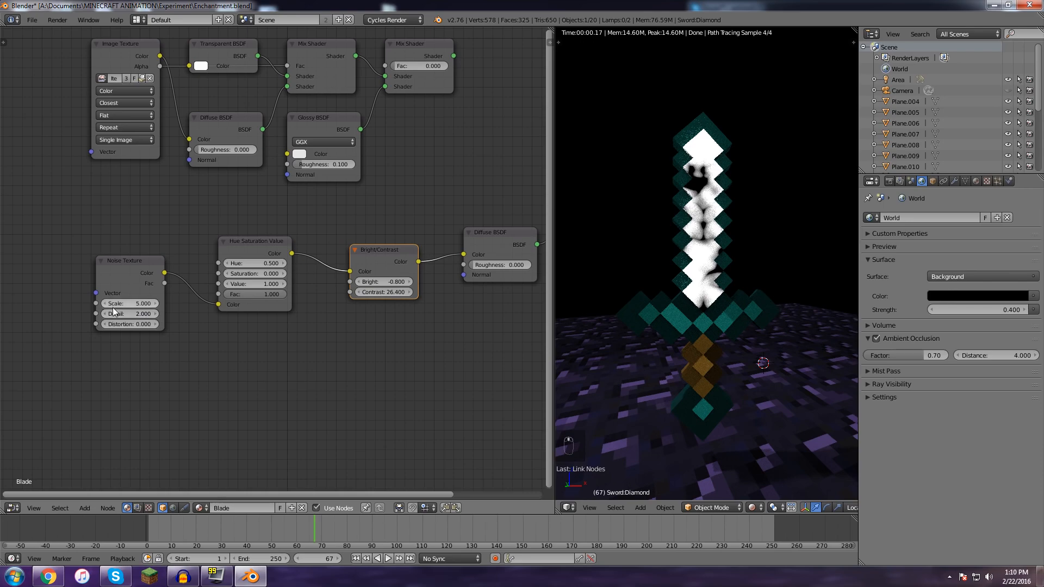
{"action": "mouse_move", "coordinate": [130, 303]}
{"action": "left_mouse_down"}
{"action": "mouse_move", "coordinate": [114, 303]}
{"action": "mouse_move", "coordinate": [145, 308]}
{"action": "left_mouse_up"}
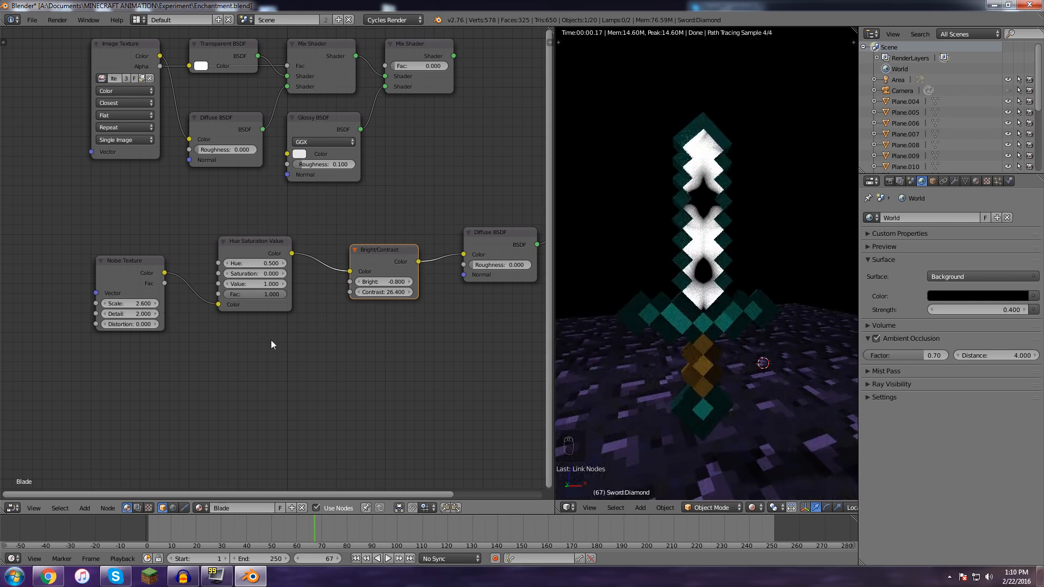
- Add a Texture Coordinate node and link its UV output to the Noise Texture's Vector input
{"action": "middle_click_drag", "start_coordinate": [270, 340], "coordinate": [405, 355]}
{"action": "key", "text": "shift+a"}
{"action": "left_click", "coordinate": [201, 249]}
{"action": "type", "text": "te"}
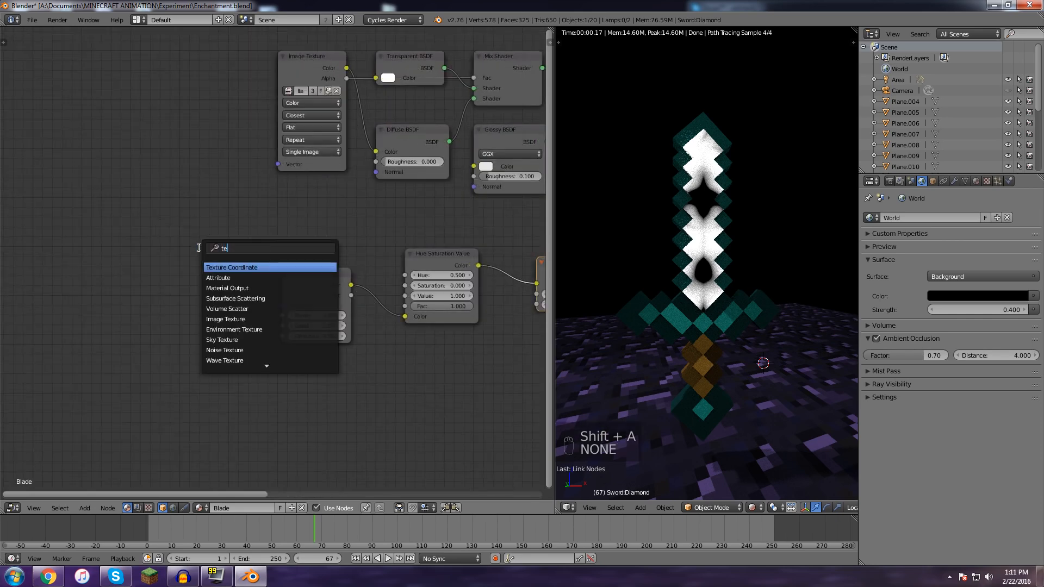
{"action": "key", "text": "Return"}
{"action": "left_click", "coordinate": [146, 252]}
{"action": "left_click_drag", "start_coordinate": [213, 268], "coordinate": [282, 305]}
{"action": "left_click_drag", "start_coordinate": [213, 289], "coordinate": [282, 306]}
{"action": "middle_click_drag", "start_coordinate": [351, 244], "coordinate": [260, 232]}
{"action": "middle_click_drag", "start_coordinate": [314, 256], "coordinate": [259, 250]}
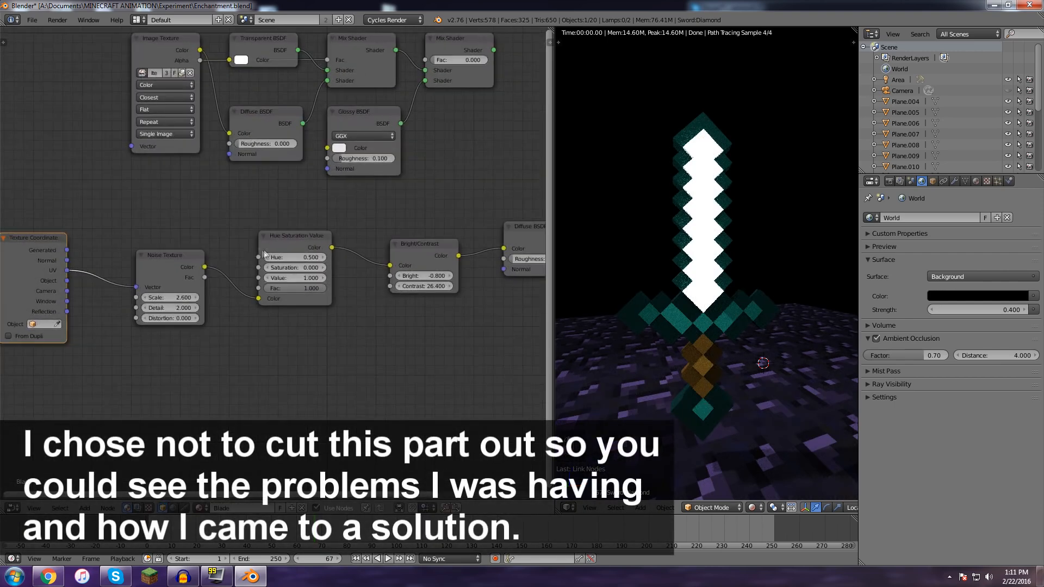
- Set the Noise Texture's scale to 1.1, and the Bright/Contrast node's contrast to 100 and brightness to -4
{"action": "left_click_drag", "start_coordinate": [170, 297], "coordinate": [88, 297]}
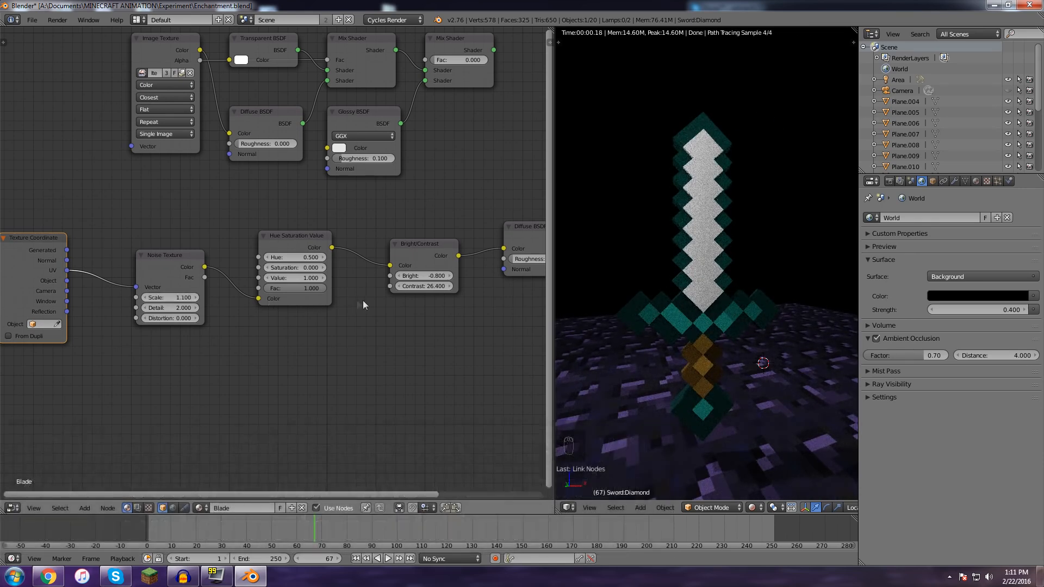
{"action": "key", "text": "Return"}
{"action": "left_click", "coordinate": [435, 286]}
{"action": "type", "text": "100"}
{"action": "key", "text": "Return"}
{"action": "left_click", "coordinate": [443, 276]}
{"action": "type", "text": "-7.3"}
{"action": "key", "text": "Return"}
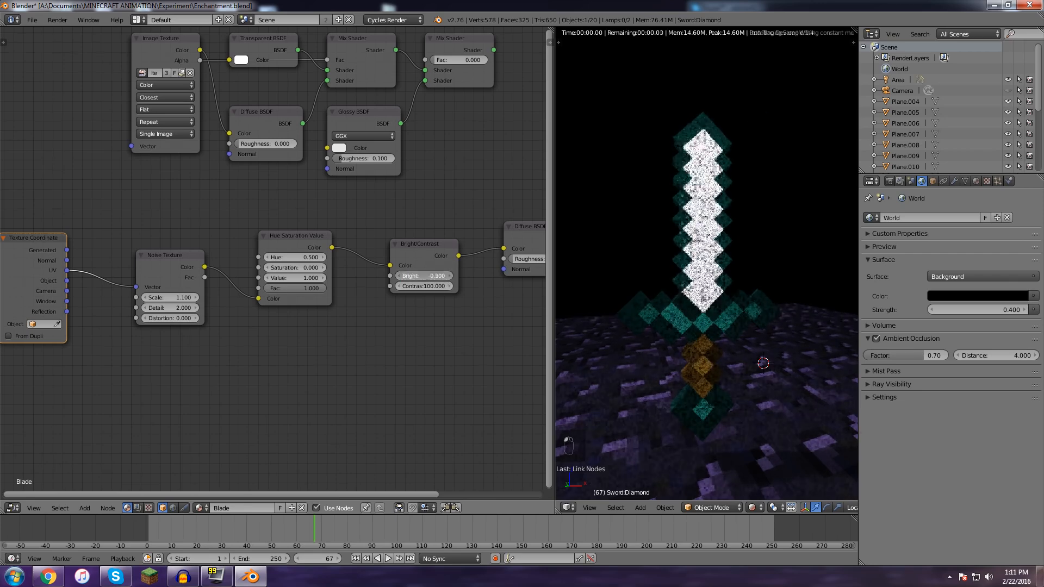
{"action": "left_click_drag", "start_coordinate": [424, 276], "coordinate": [434, 276]}
- Set the Noise Texture node's scale to 135.3 and its detail to 0.9
{"action": "middle_click_drag", "start_coordinate": [382, 340], "coordinate": [463, 331]}
{"action": "left_click_drag", "start_coordinate": [266, 288], "coordinate": [472, 288]}
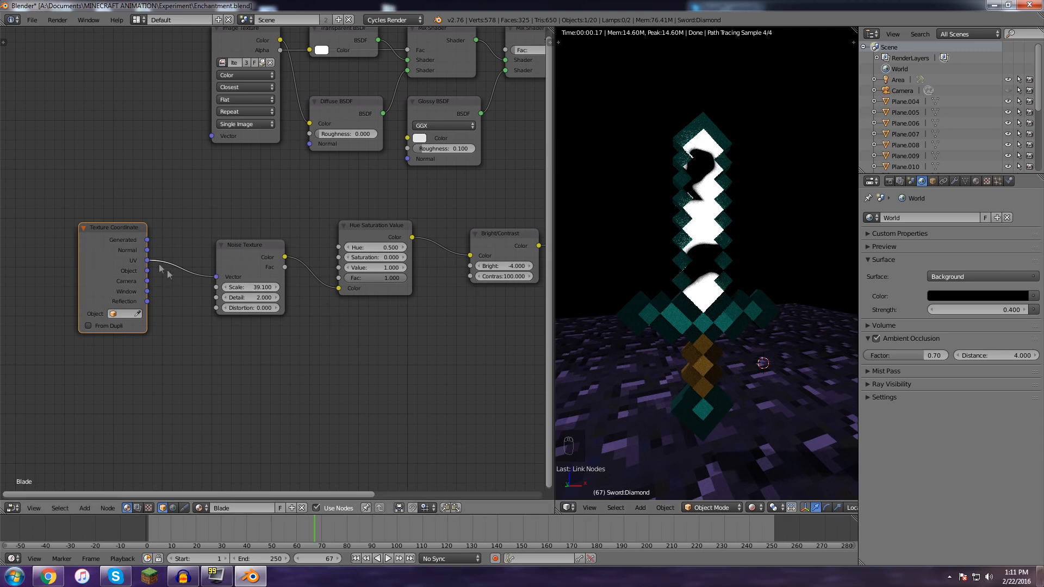
{"action": "middle_click_drag", "start_coordinate": [302, 302], "coordinate": [240, 306]}
{"action": "mouse_move", "coordinate": [213, 302]}
{"action": "left_mouse_down"}
{"action": "mouse_move", "coordinate": [272, 302]}
{"action": "mouse_move", "coordinate": [214, 302]}
{"action": "left_mouse_up"}
{"action": "middle_click_drag", "start_coordinate": [333, 329], "coordinate": [333, 330]}
{"action": "left_click_drag", "start_coordinate": [222, 294], "coordinate": [274, 294]}
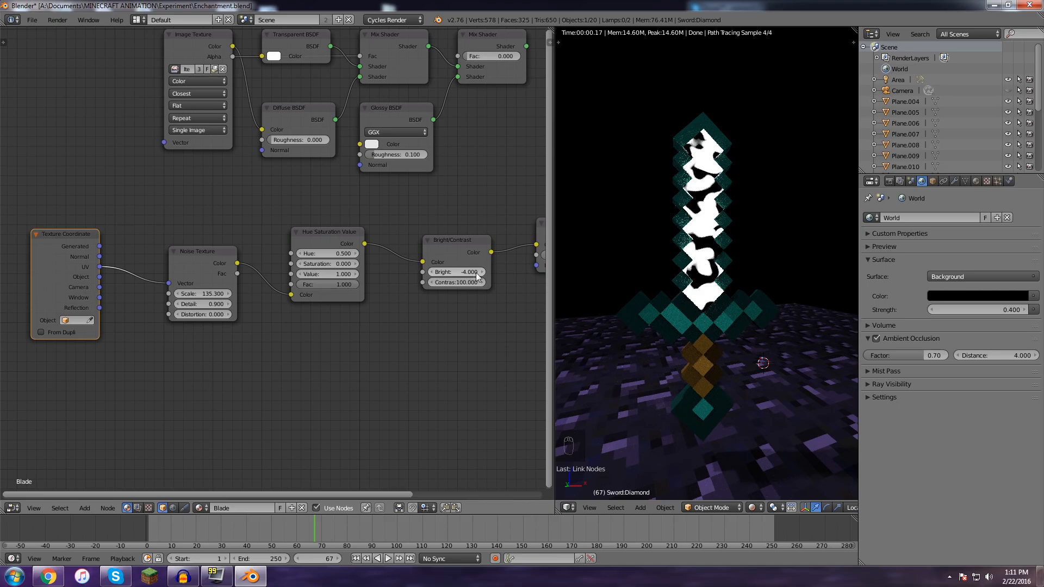
- Set the Bright/Contrast node to contrast 25.4 and brightness -2.2, and the noise scale to 45.9
{"action": "mouse_move", "coordinate": [464, 282]}
{"action": "left_mouse_down"}
{"action": "mouse_move", "coordinate": [427, 282]}
{"action": "mouse_move", "coordinate": [490, 271]}
{"action": "mouse_move", "coordinate": [476, 268]}
{"action": "left_mouse_up"}
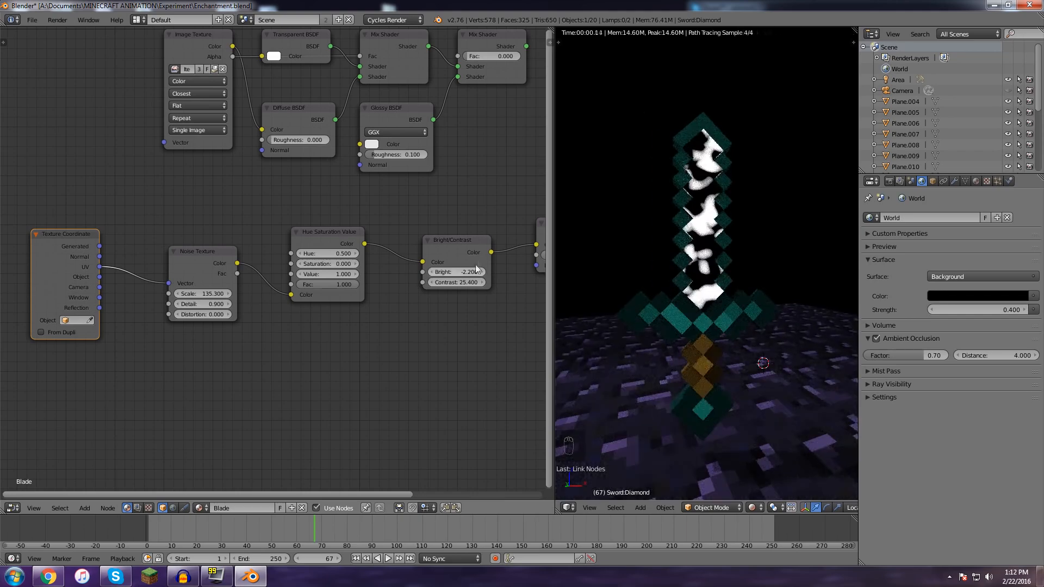
{"action": "left_click_drag", "start_coordinate": [212, 294], "coordinate": [180, 293]}
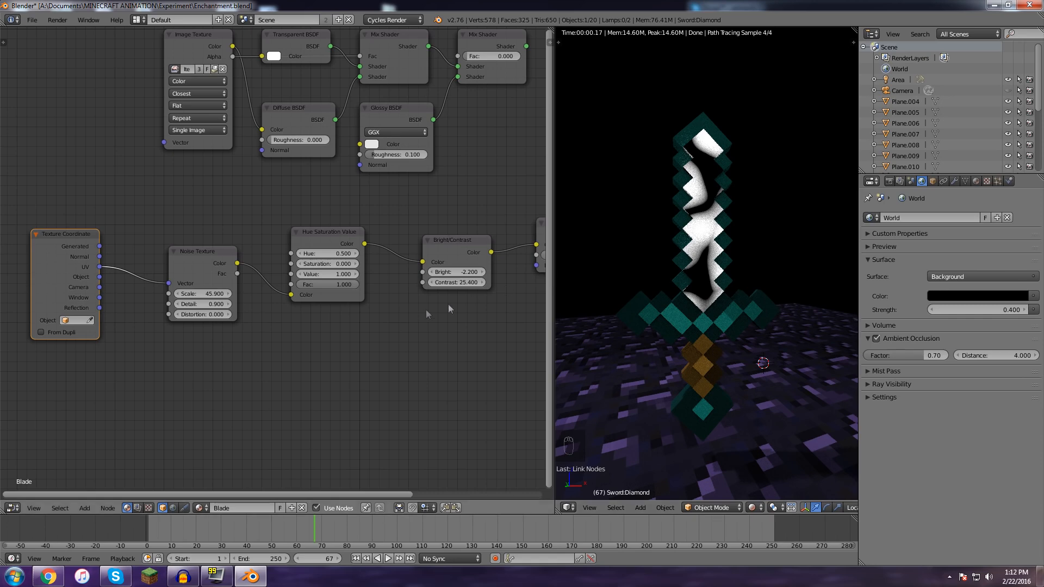
- Make room after the Bright/Contrast node and insert an RGB Curves node before the Diffuse BSDF's Color input
{"action": "middle_click_drag", "start_coordinate": [410, 312], "coordinate": [339, 305]}
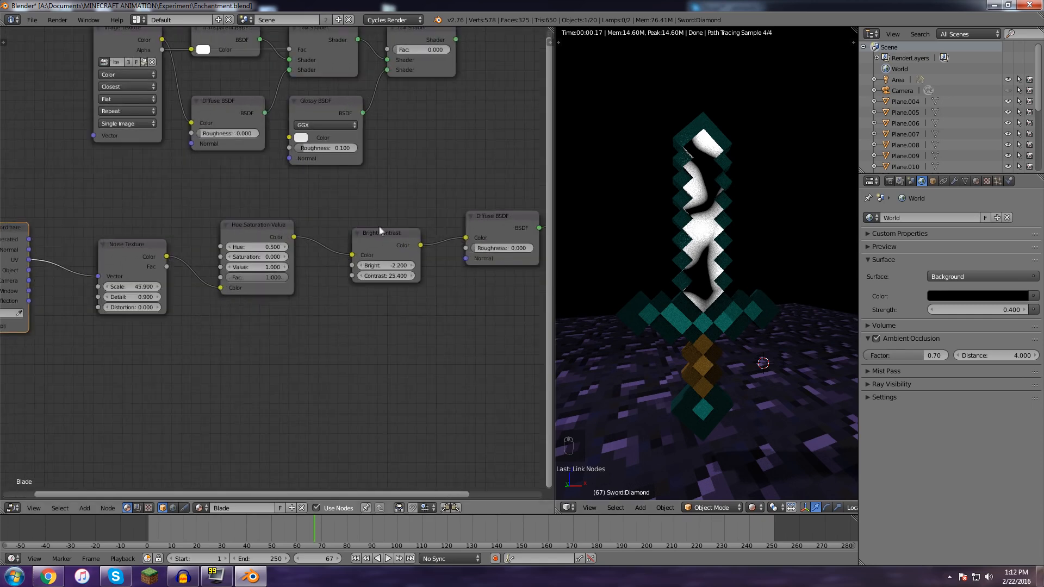
{"action": "middle_click_drag", "start_coordinate": [437, 258], "coordinate": [390, 264]}
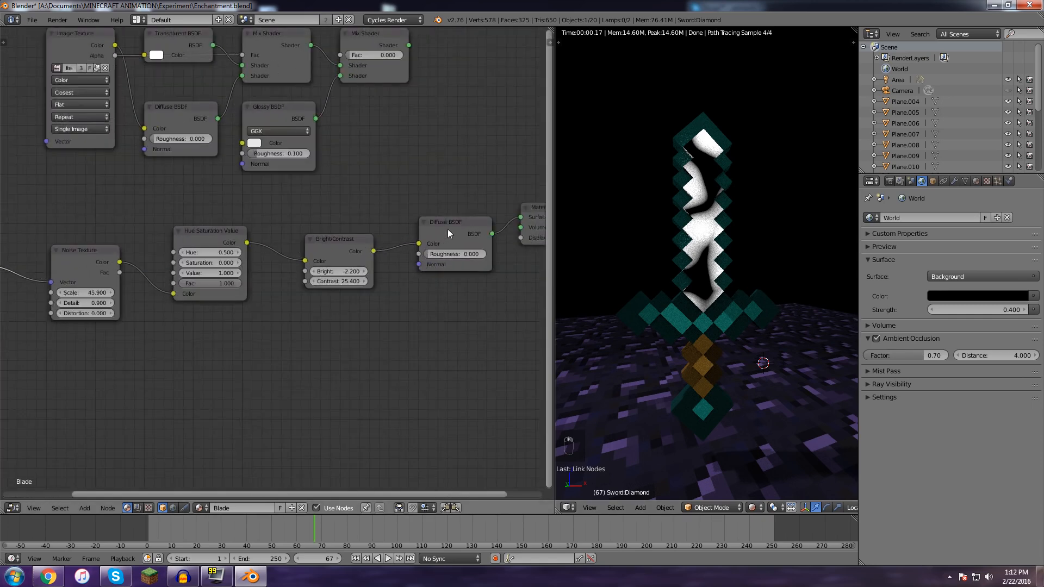
{"action": "left_click_drag", "start_coordinate": [207, 239], "coordinate": [194, 243]}
{"action": "left_click_drag", "start_coordinate": [344, 243], "coordinate": [298, 239]}
{"action": "key", "text": "shift+a"}
{"action": "left_click", "coordinate": [375, 251]}
{"action": "type", "text": "cur"}
{"action": "key", "text": "Return"}
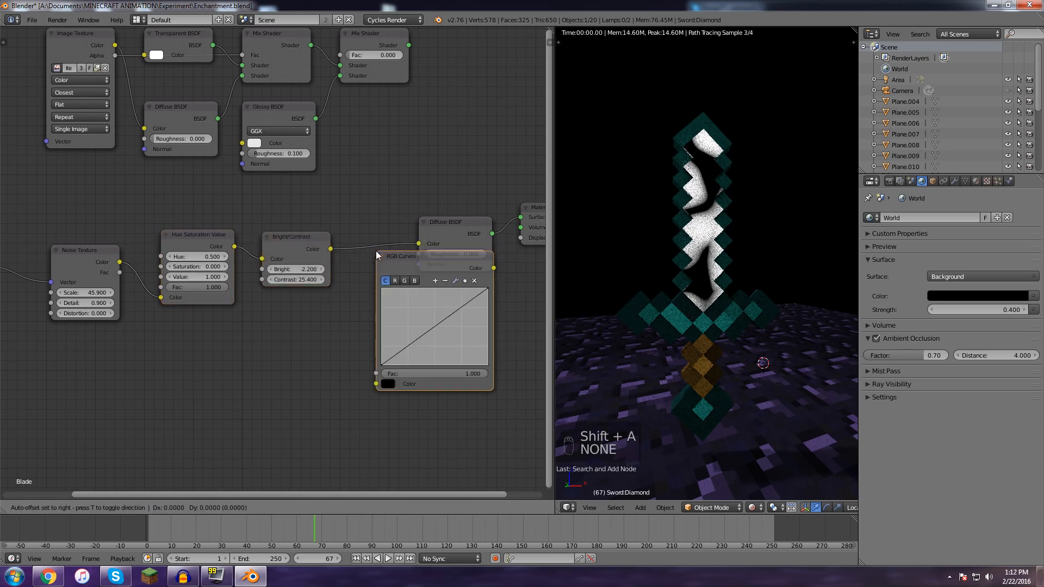
{"action": "left_click", "coordinate": [369, 179]}
- Raise the blue channel in the RGB Curves node with a point at X 0.19091, Y 0.85
{"action": "middle_click_drag", "start_coordinate": [387, 203], "coordinate": [353, 201]}
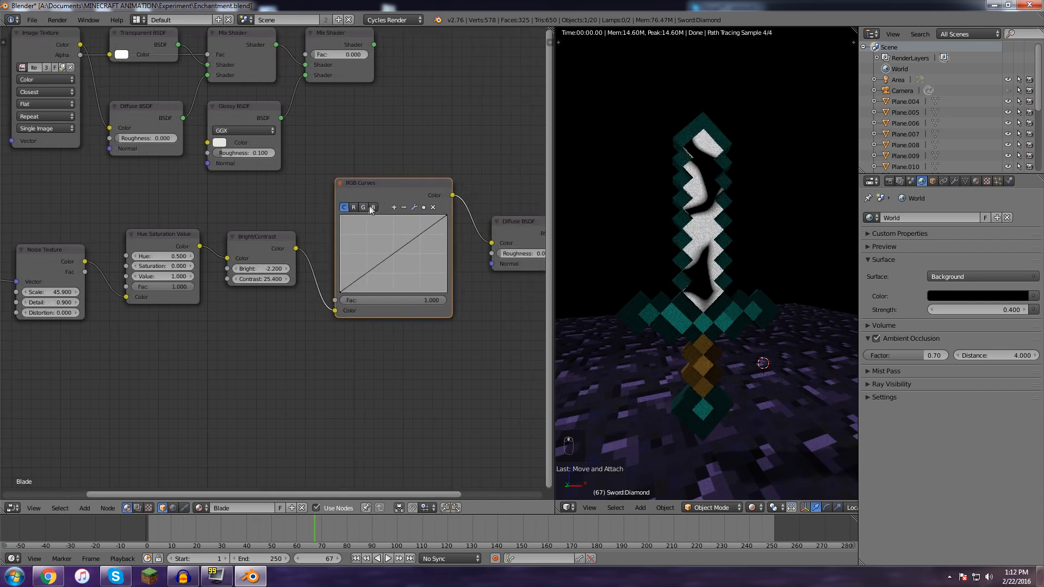
{"action": "left_click_drag", "start_coordinate": [374, 269], "coordinate": [382, 278]}
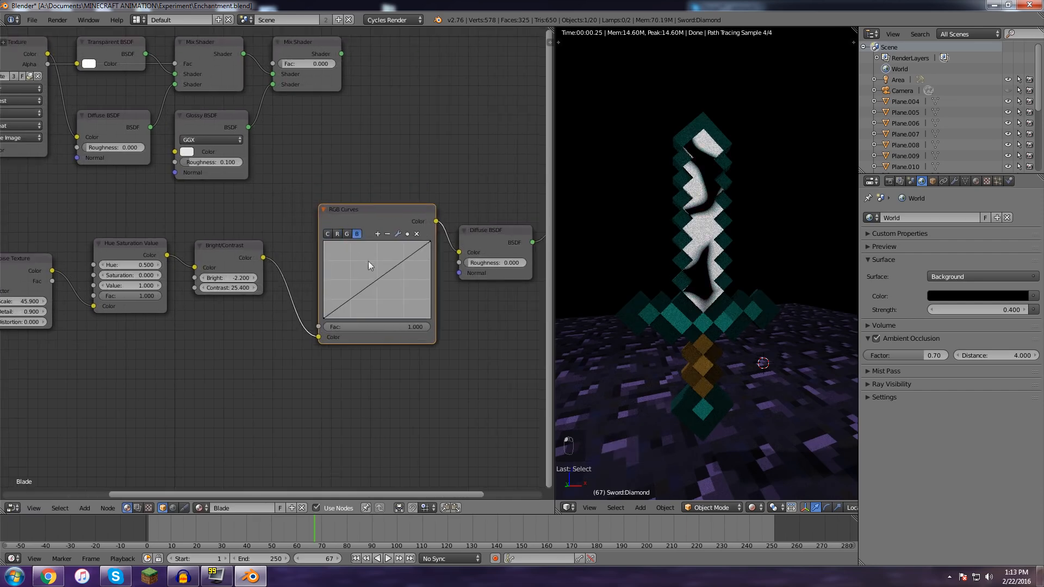
{"action": "left_click_drag", "start_coordinate": [367, 285], "coordinate": [343, 252]}
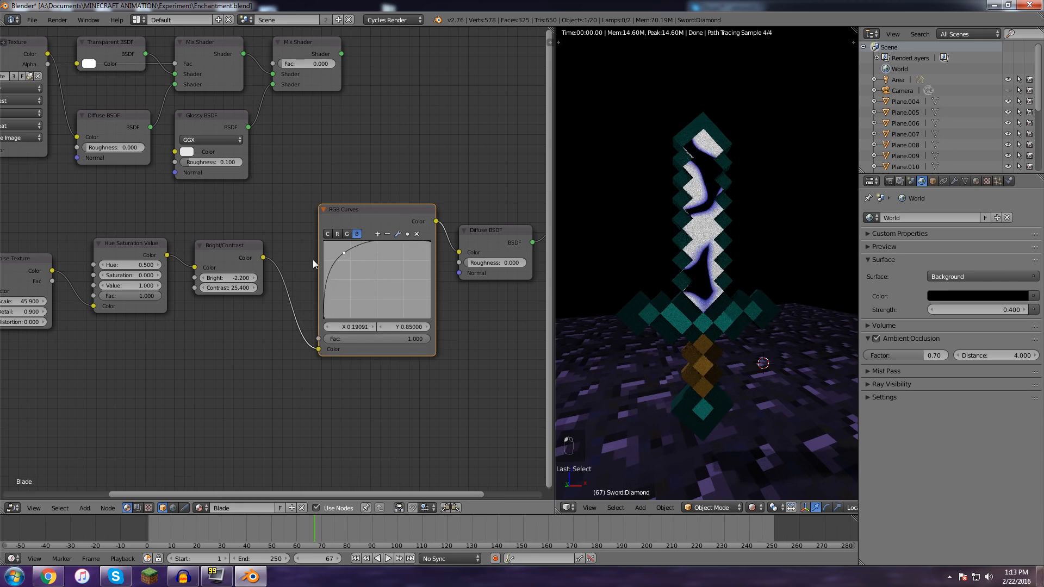
- Set the Bright/Contrast node's brightness to -2 and its contrast to 19.4
{"action": "middle_click_drag", "start_coordinate": [196, 315], "coordinate": [264, 306]}
{"action": "mouse_move", "coordinate": [310, 269]}
{"action": "left_mouse_down"}
{"action": "mouse_move", "coordinate": [277, 279]}
{"action": "mouse_move", "coordinate": [320, 269]}
{"action": "left_mouse_up"}
{"action": "middle_click_drag", "start_coordinate": [432, 379], "coordinate": [352, 369]}
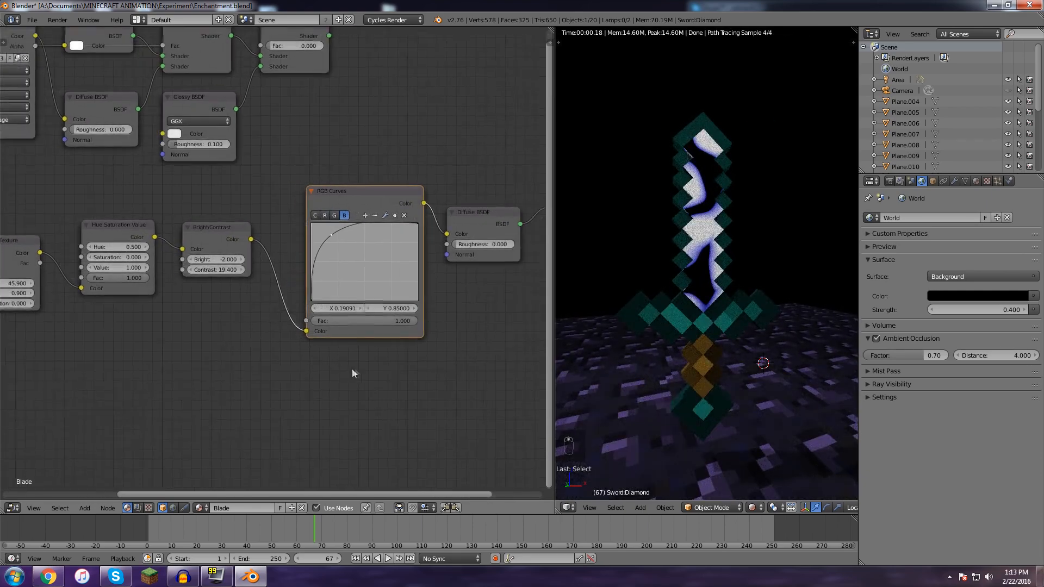
- Lower the red channel in the RGB Curves node with a point at X 0.57273, Y 0.125
{"action": "middle_click_drag", "start_coordinate": [328, 266], "coordinate": [285, 260]}
{"action": "left_click", "coordinate": [282, 212]}
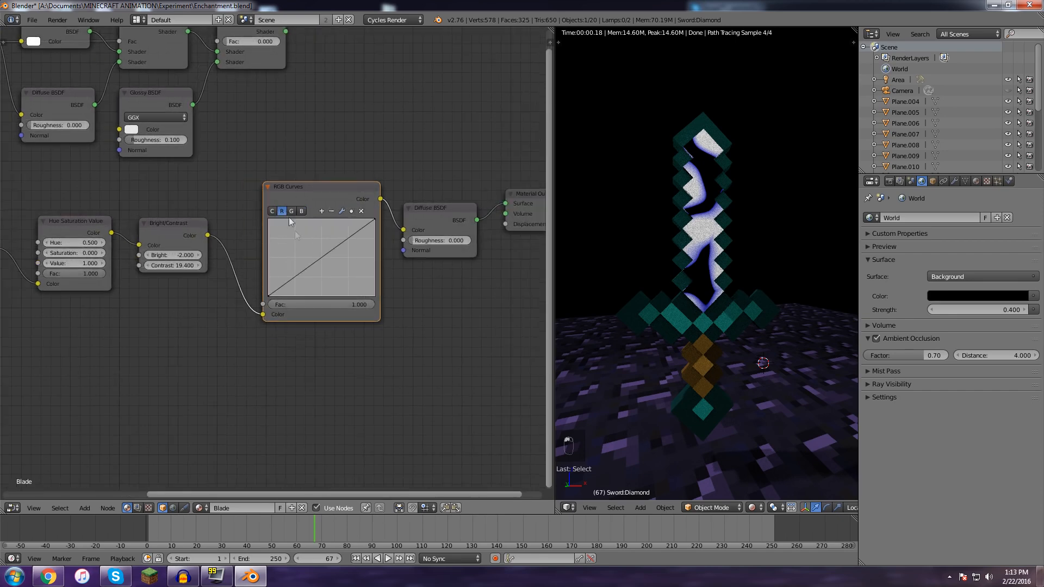
{"action": "left_click_drag", "start_coordinate": [313, 266], "coordinate": [329, 286]}
{"action": "left_click", "coordinate": [292, 211]}
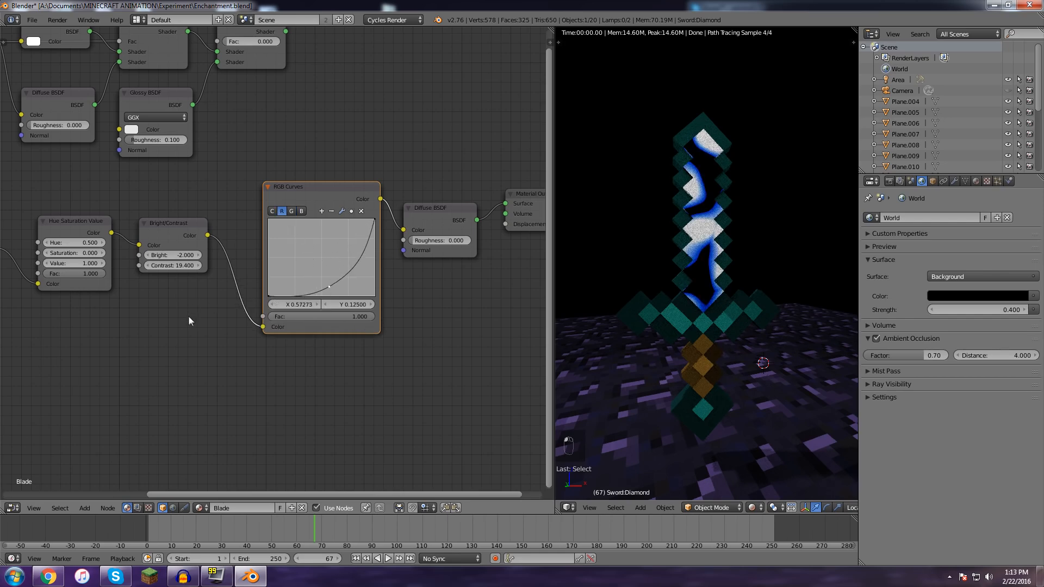
- Set brightness to -0.9 and contrast to 6.8, and move the red curve's point to X 0.5, Y 0.24375
{"action": "middle_click_drag", "start_coordinate": [200, 309], "coordinate": [331, 314]}
{"action": "mouse_move", "coordinate": [321, 273]}
{"action": "left_mouse_down"}
{"action": "mouse_move", "coordinate": [294, 270]}
{"action": "mouse_move", "coordinate": [315, 261]}
{"action": "left_mouse_up"}
{"action": "left_click_drag", "start_coordinate": [455, 290], "coordinate": [451, 283]}
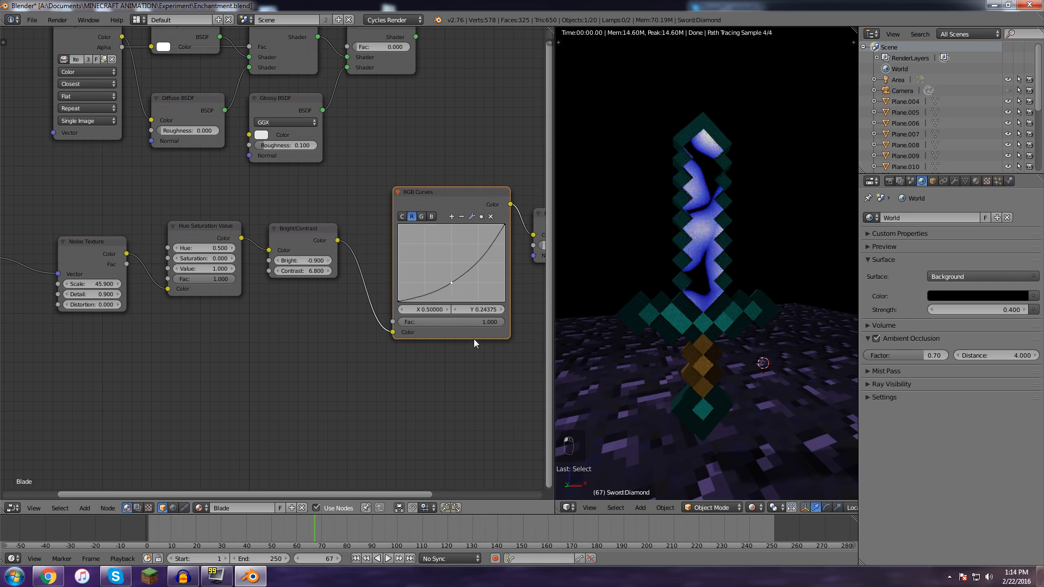
- Move the Material Output node aside and insert an Add Shader between the Diffuse BSDF and its Surface input
{"action": "middle_click_drag", "start_coordinate": [350, 392], "coordinate": [230, 371]}
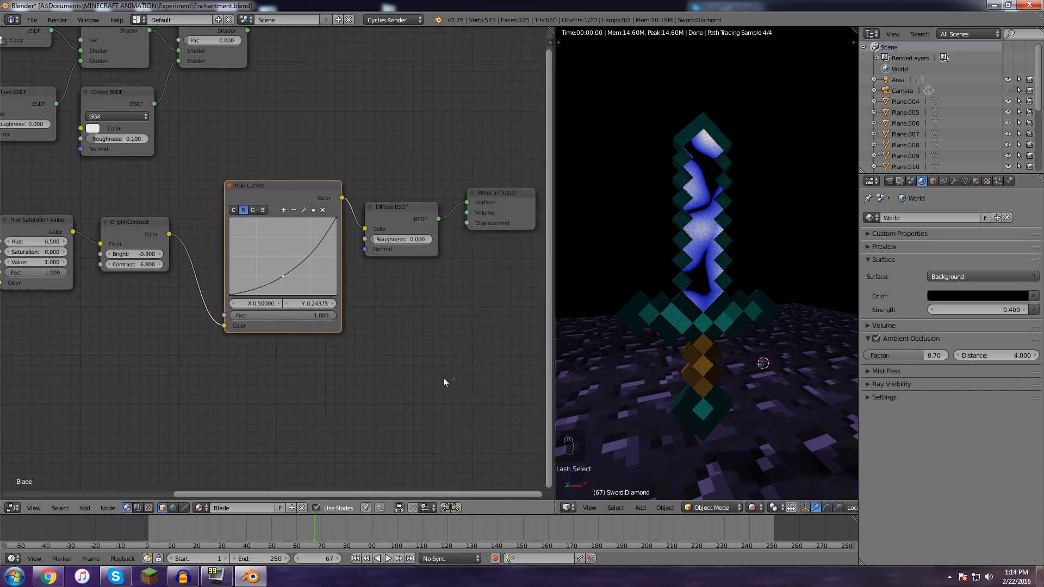
{"action": "scroll", "coordinate": [397, 289], "scroll_direction": "down", "scroll_amount": 3}
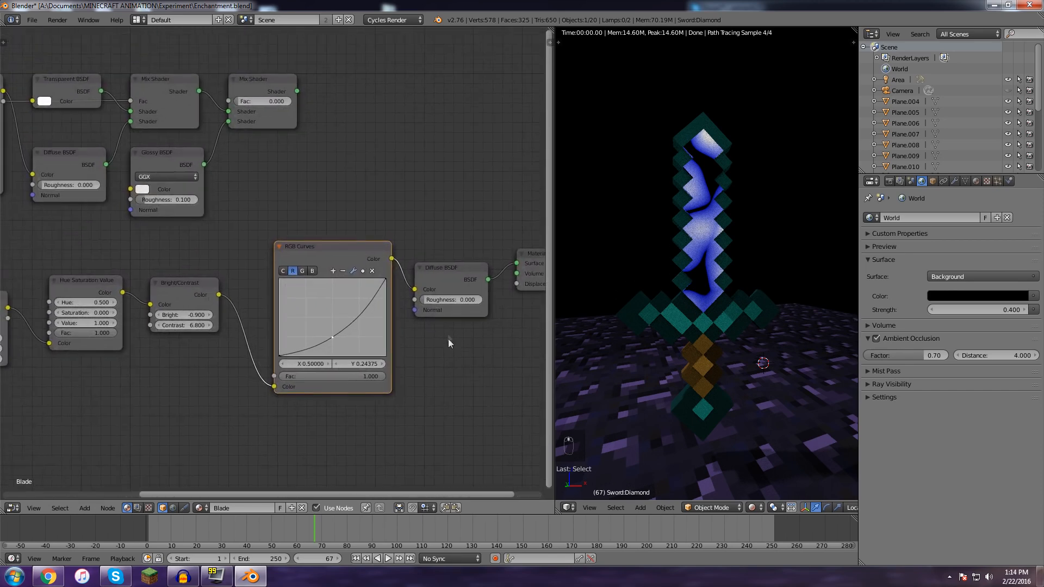
{"action": "left_click_drag", "start_coordinate": [466, 256], "coordinate": [478, 176]}
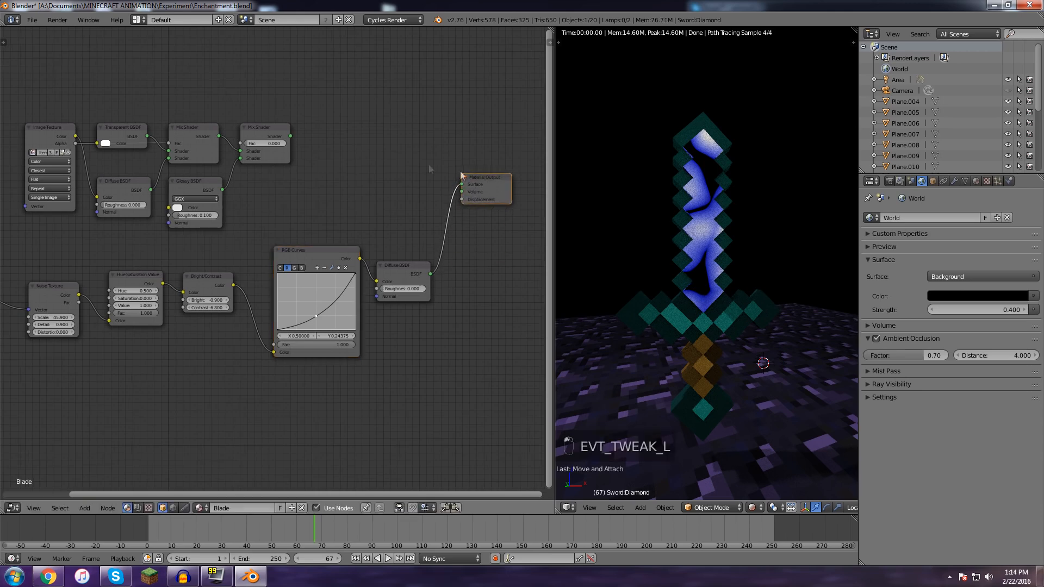
{"action": "key", "text": "shift+a"}
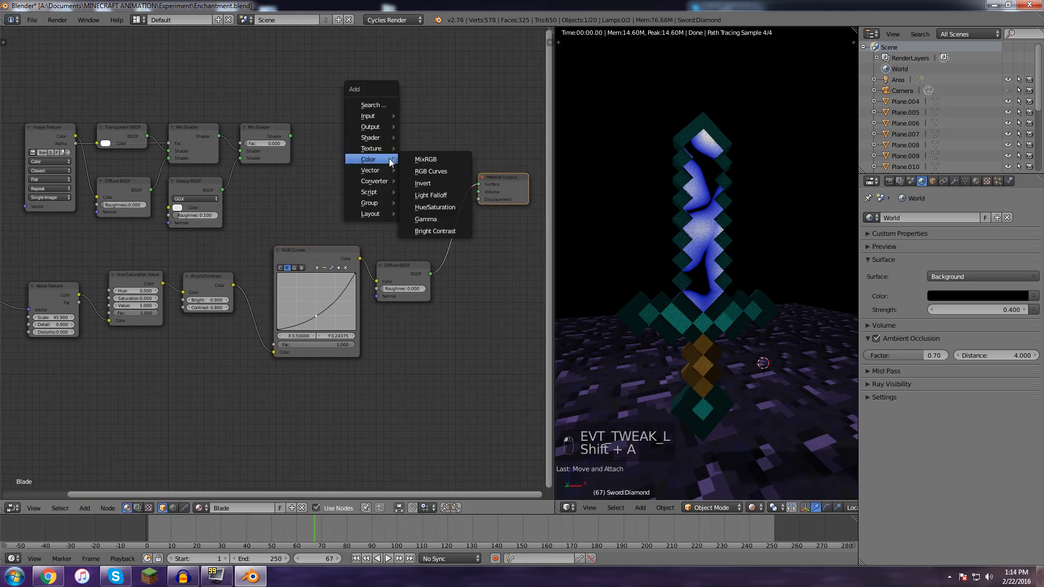
{"action": "left_click", "coordinate": [379, 101]}
{"action": "type", "text": "add"}
{"action": "key", "text": "Return"}
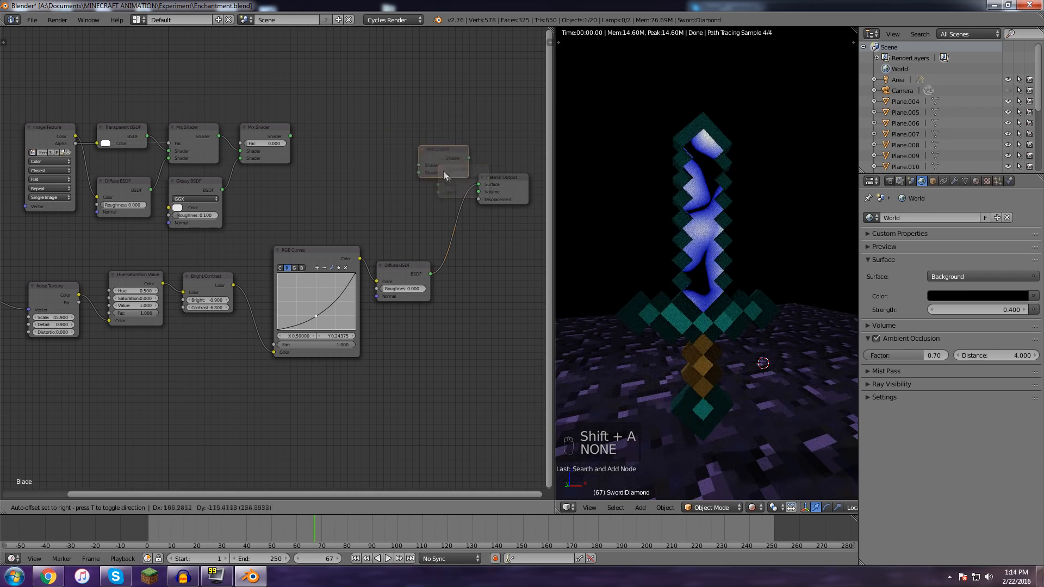
{"action": "left_click", "coordinate": [460, 203]}
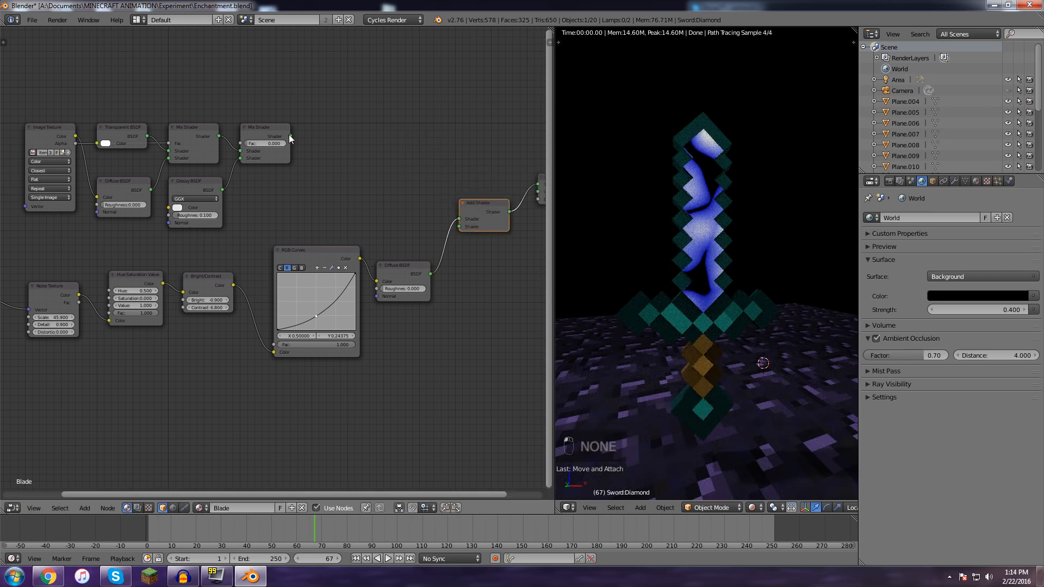
- Link the last Mix Shader of the sword texture to the Add Shader's free input, and try it directly on the Material Output
{"action": "left_click_drag", "start_coordinate": [290, 135], "coordinate": [460, 219]}
{"action": "middle_click_drag", "start_coordinate": [463, 237], "coordinate": [398, 253]}
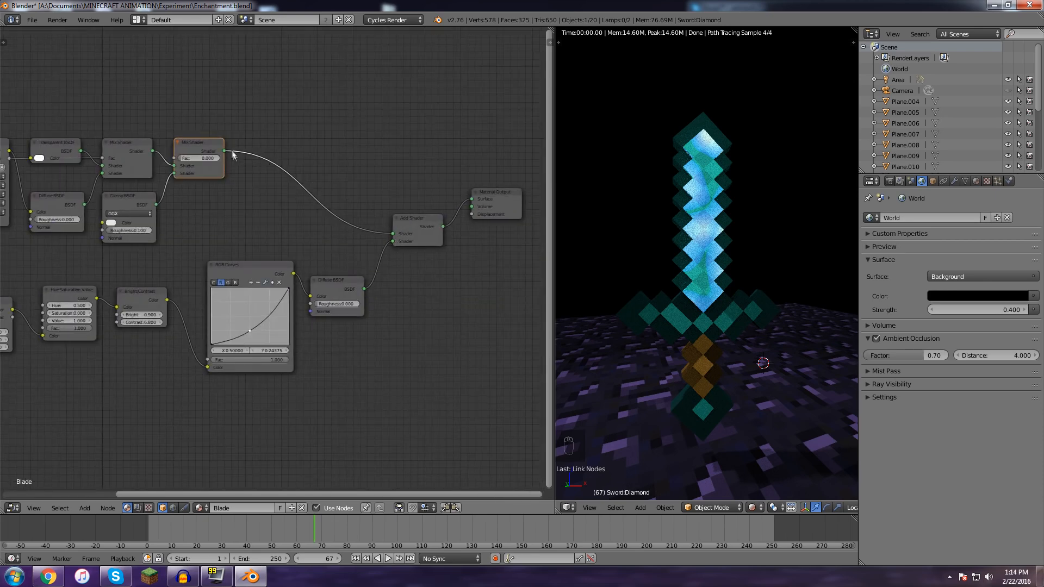
{"action": "left_click_drag", "start_coordinate": [225, 152], "coordinate": [471, 199]}
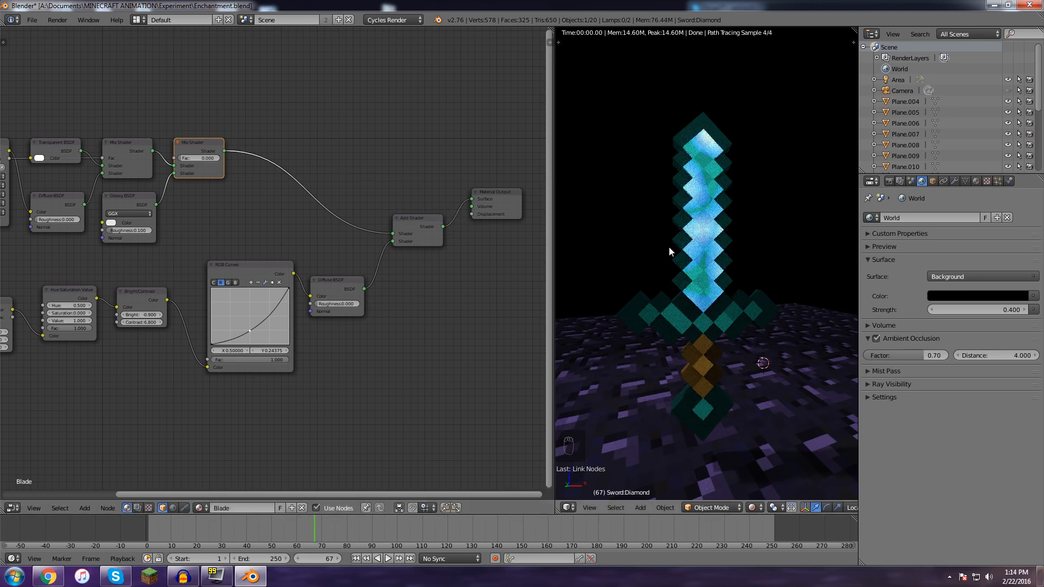
- Replace the Diffuse BSDF after the RGB Curves with an Emission node linked into the Add Shader
{"action": "middle_click_drag", "start_coordinate": [416, 280], "coordinate": [445, 258]}
{"action": "left_click", "coordinate": [377, 249]}
{"action": "key", "text": "Delete"}
{"action": "key", "text": "shift+a"}
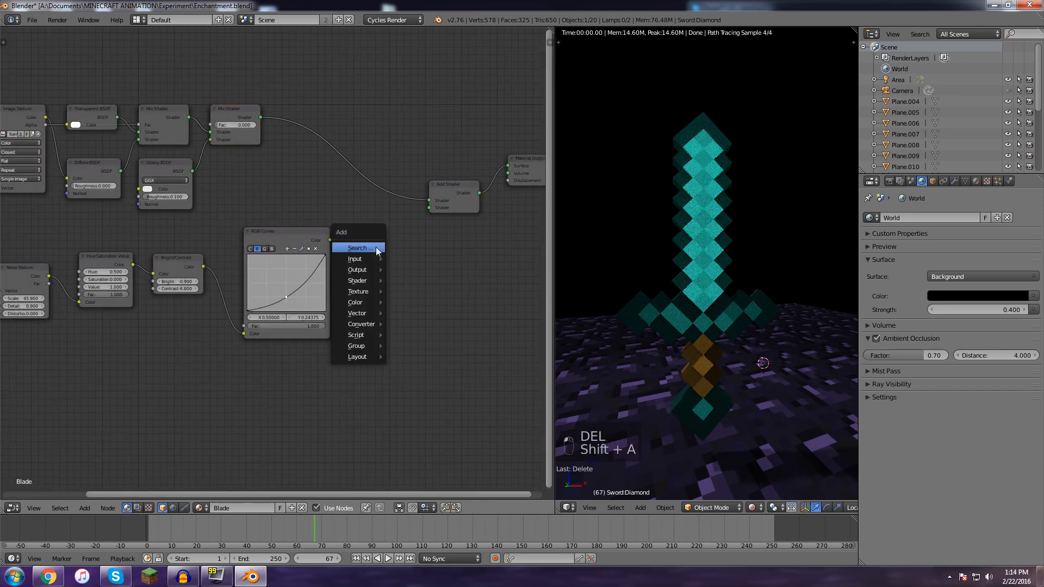
{"action": "left_click", "coordinate": [376, 248]}
{"action": "type", "text": "emi"}
{"action": "key", "text": "Return"}
{"action": "left_click", "coordinate": [357, 229]}
{"action": "left_click_drag", "start_coordinate": [330, 240], "coordinate": [428, 209]}
- Set the Emission node's strength to 1
{"action": "mouse_move", "coordinate": [384, 259]}
{"action": "left_mouse_down"}
{"action": "mouse_move", "coordinate": [395, 264]}
{"action": "mouse_move", "coordinate": [377, 259]}
{"action": "left_mouse_up"}
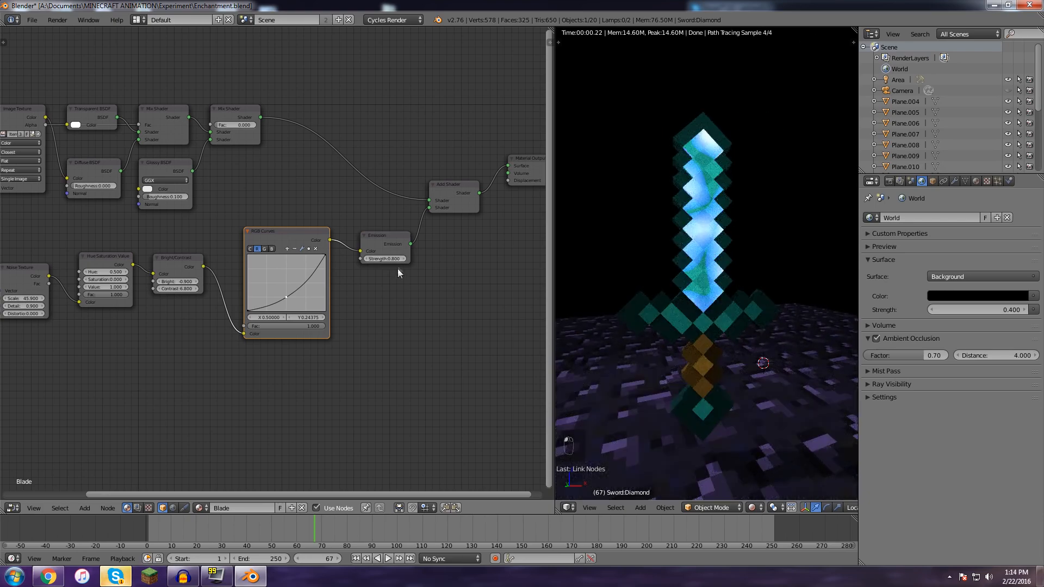
{"action": "left_click", "coordinate": [392, 260]}
{"action": "type", "text": "1"}
{"action": "key", "text": "Return"}
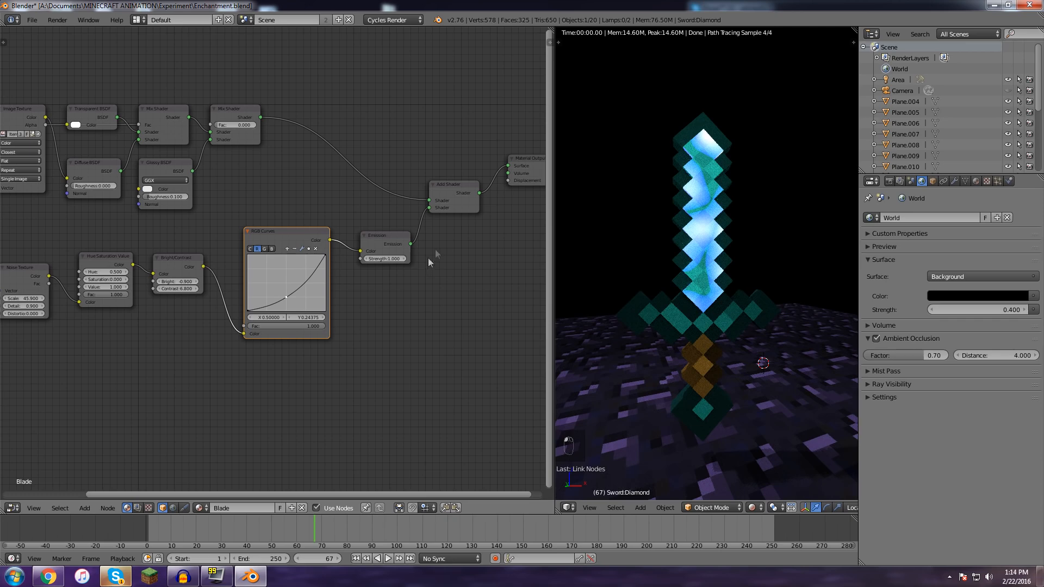
- Move the Material Output node further out and insert a Mix Shader between it and the Add Shader
{"action": "middle_click_drag", "start_coordinate": [454, 237], "coordinate": [396, 284]}
{"action": "left_click_drag", "start_coordinate": [470, 208], "coordinate": [516, 211]}
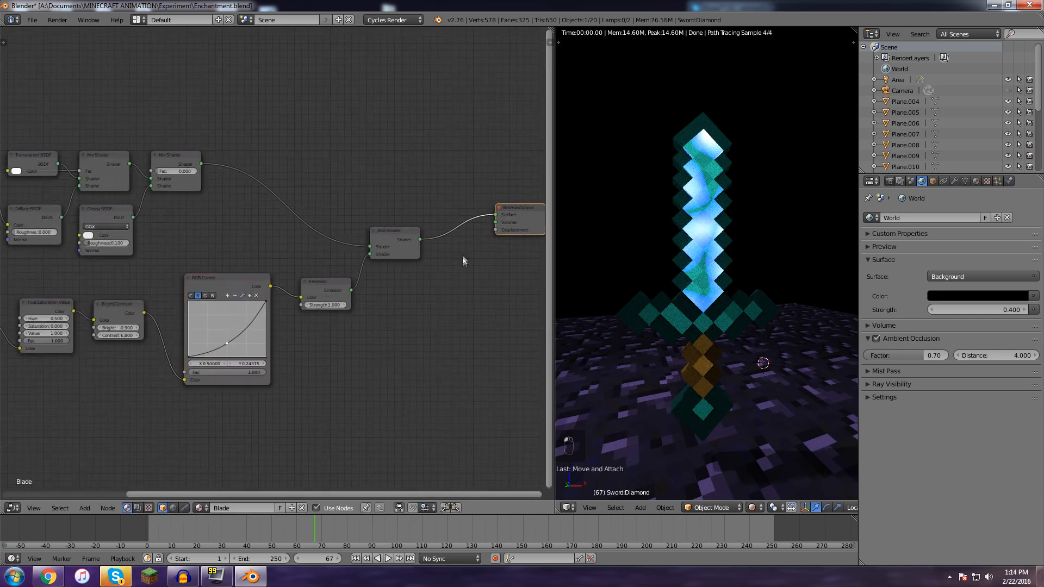
{"action": "middle_click_drag", "start_coordinate": [464, 250], "coordinate": [423, 261]}
{"action": "left_click_drag", "start_coordinate": [477, 210], "coordinate": [500, 222]}
{"action": "key", "text": "shift+a"}
{"action": "left_click", "coordinate": [449, 200]}
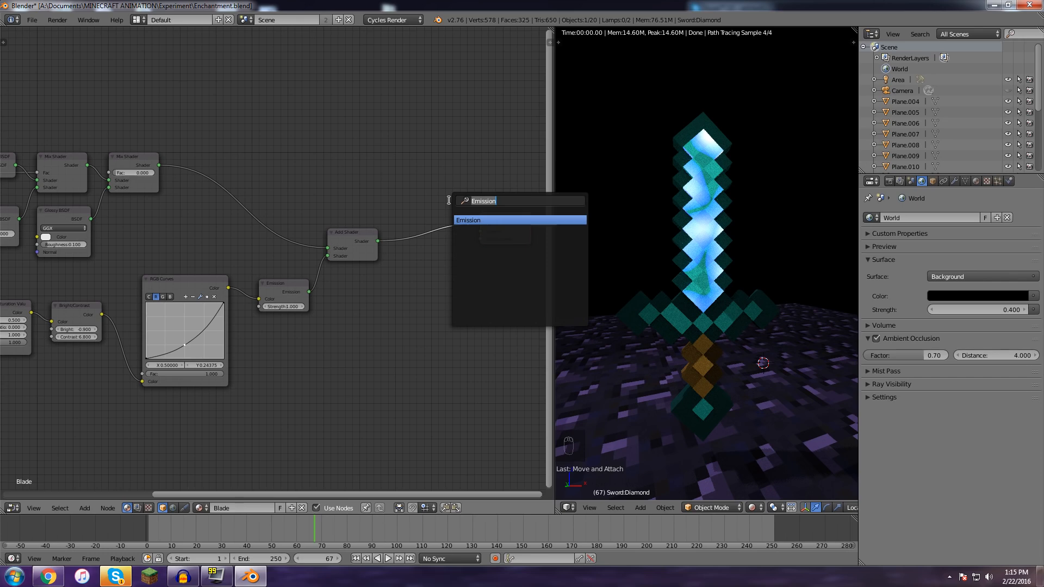
{"action": "type", "text": "mix"}
{"action": "key", "text": "Return"}
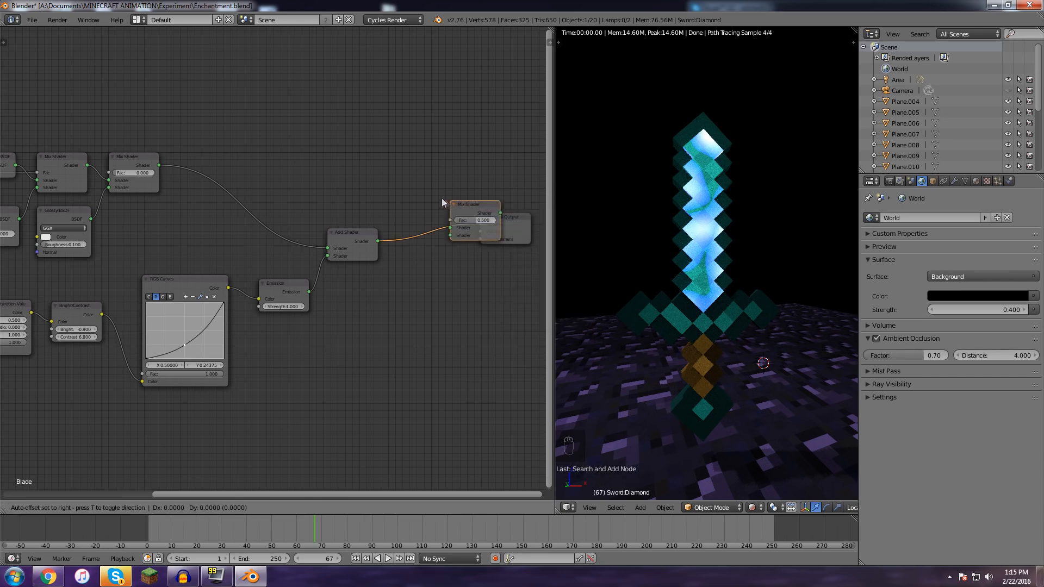
{"action": "left_click", "coordinate": [433, 198]}
- Add a second Emission node above the Add Shader, and link the Add Shader's output to the new Mix Shader's second Shader input
{"action": "key", "text": "shift+a"}
{"action": "left_click", "coordinate": [418, 165]}
{"action": "type", "text": "emission"}
{"action": "key", "text": "Return"}
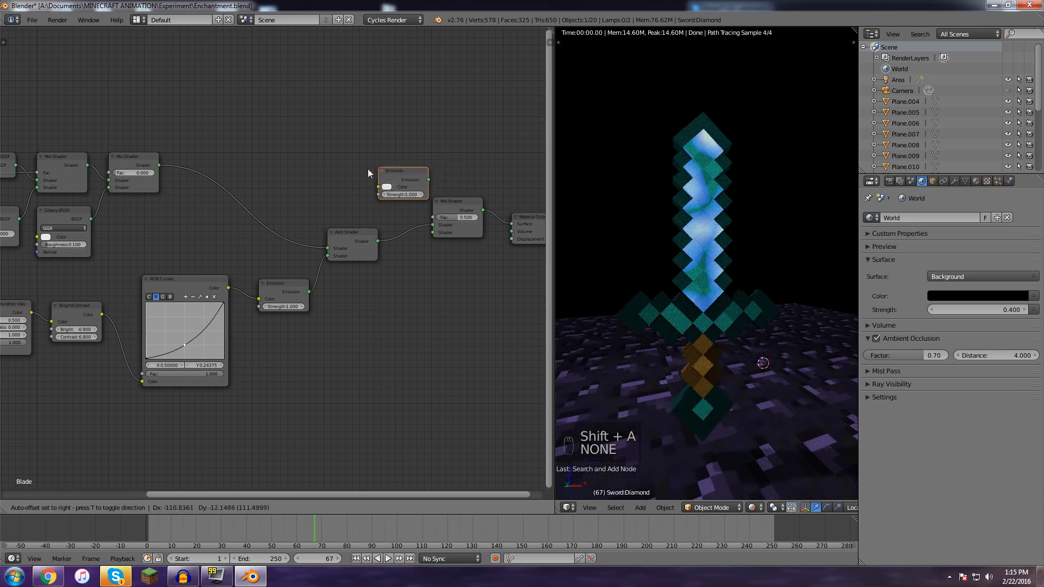
{"action": "left_click", "coordinate": [349, 177]}
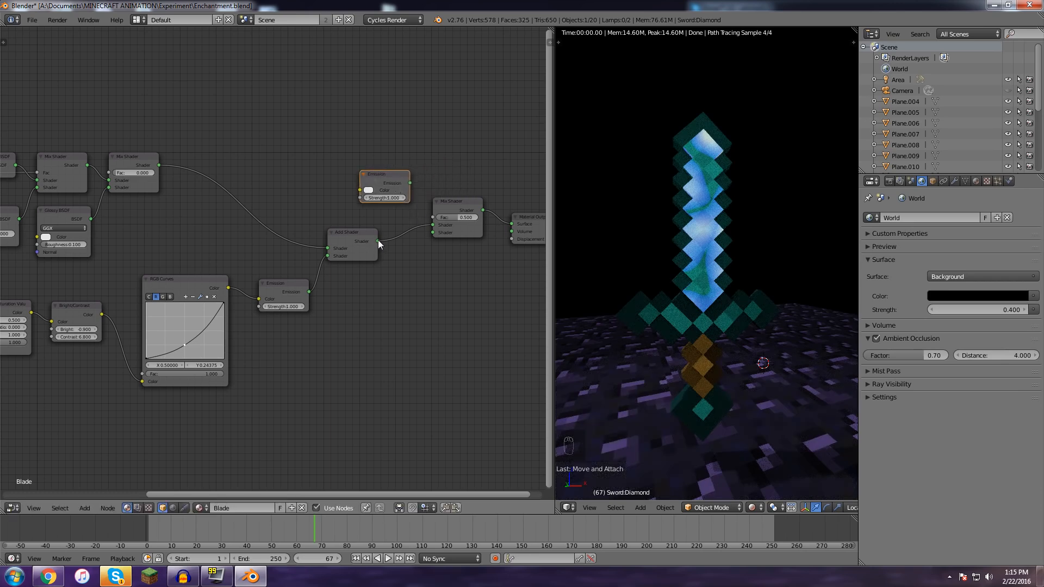
{"action": "left_click_drag", "start_coordinate": [377, 241], "coordinate": [432, 232]}
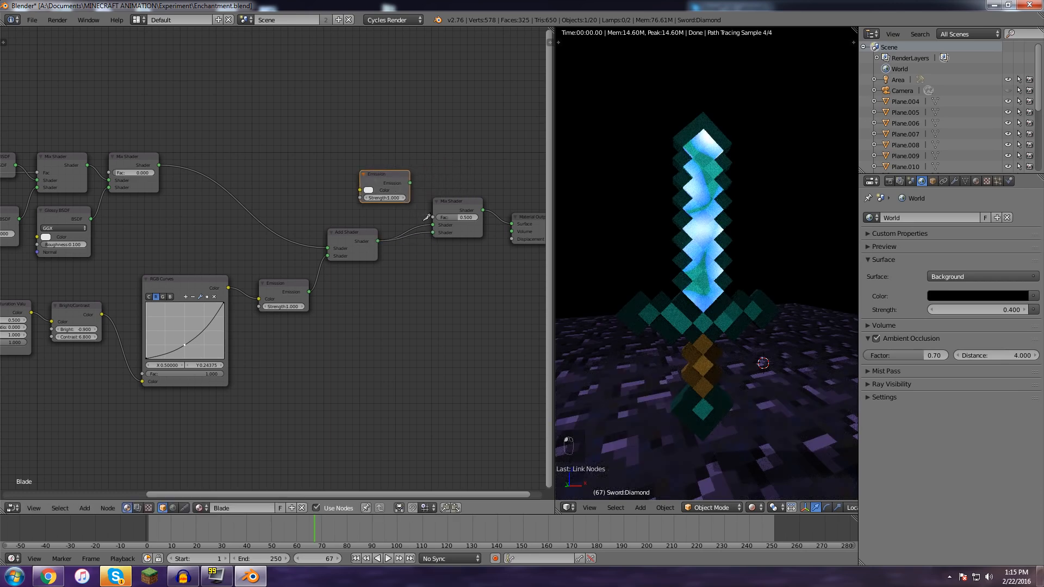
- Cut the stray link between the Add Shader and the Mix Shader's first Shader input, and link the upper Emission node there
{"action": "right_click_drag", "start_coordinate": [427, 218], "coordinate": [427, 228], "text": "ctrl"}
{"action": "middle_click_drag", "start_coordinate": [476, 243], "coordinate": [448, 247]}
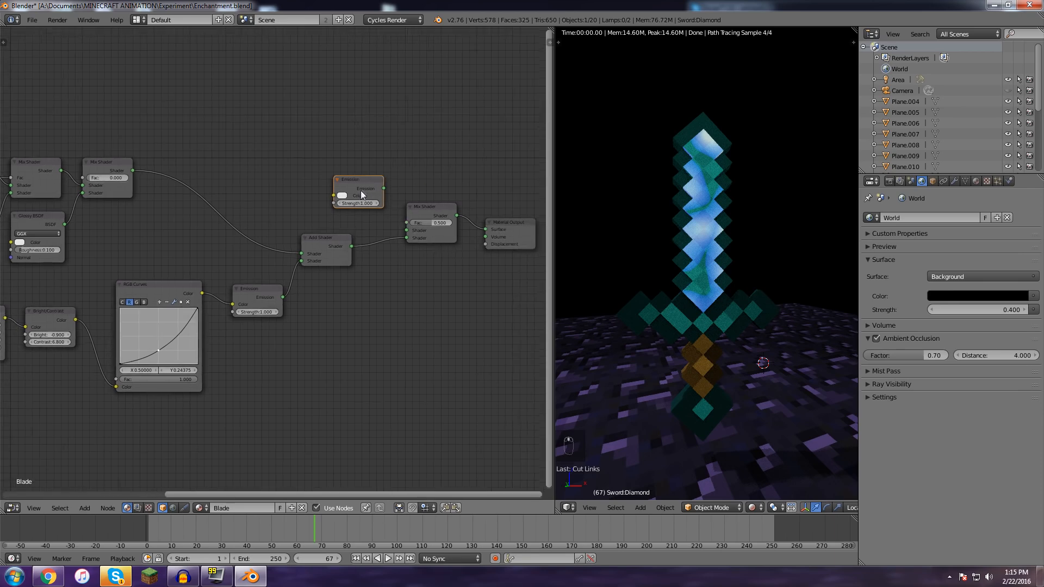
{"action": "left_click_drag", "start_coordinate": [372, 182], "coordinate": [407, 230]}
- Add a Light Path node above the upper Emission node and link its Is Camera Ray output to the last Mix Shader's Fac
{"action": "key", "text": "shift+a"}
{"action": "type", "text": "light"}
{"action": "key", "text": "Return"}
{"action": "left_click", "coordinate": [330, 66]}
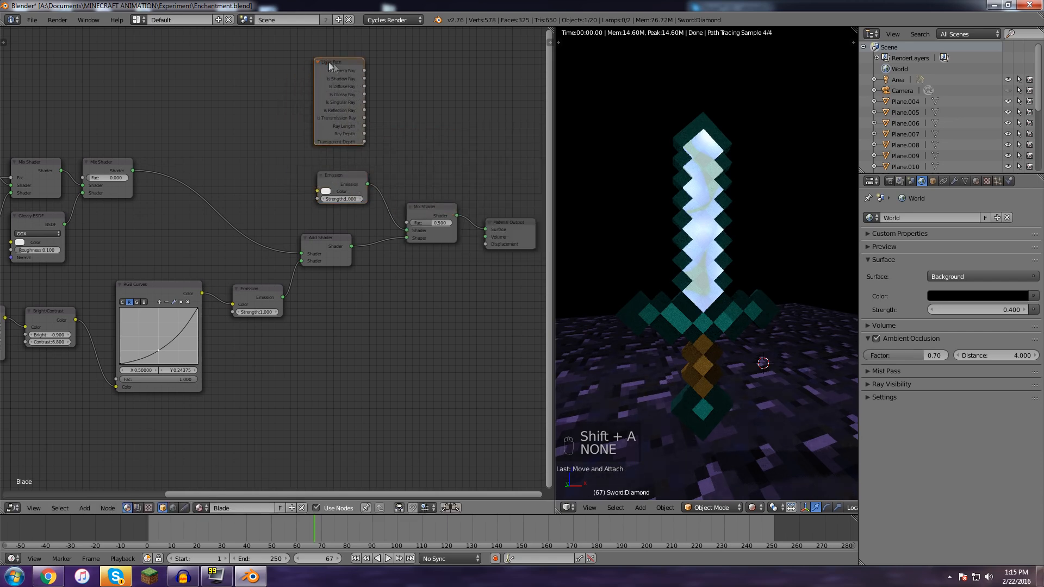
{"action": "left_click_drag", "start_coordinate": [363, 70], "coordinate": [406, 224]}
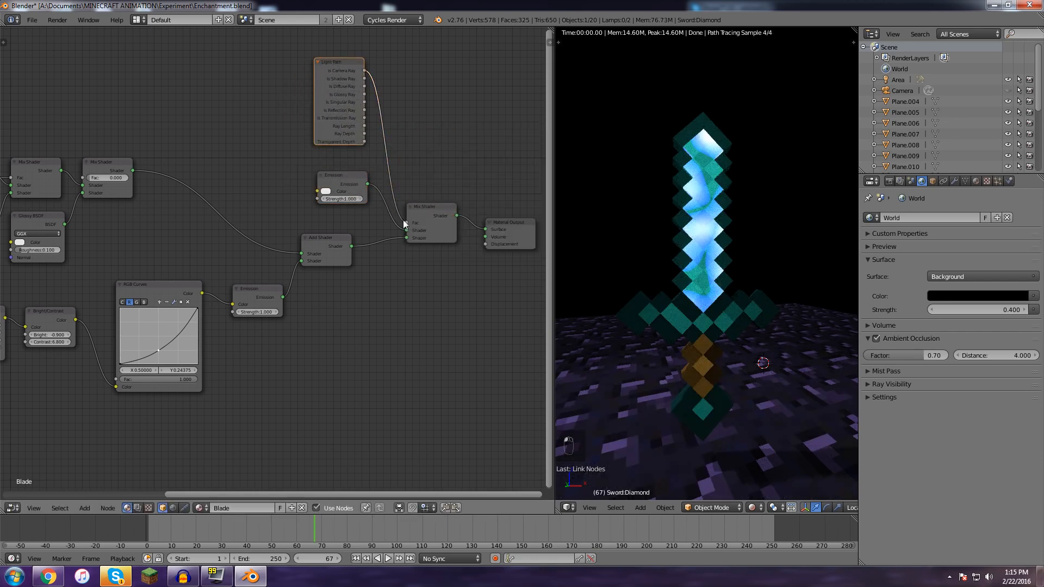
- Move the upper Emission node slightly away from the Mix Shader and set its strength to 10
{"action": "left_click_drag", "start_coordinate": [363, 190], "coordinate": [353, 193]}
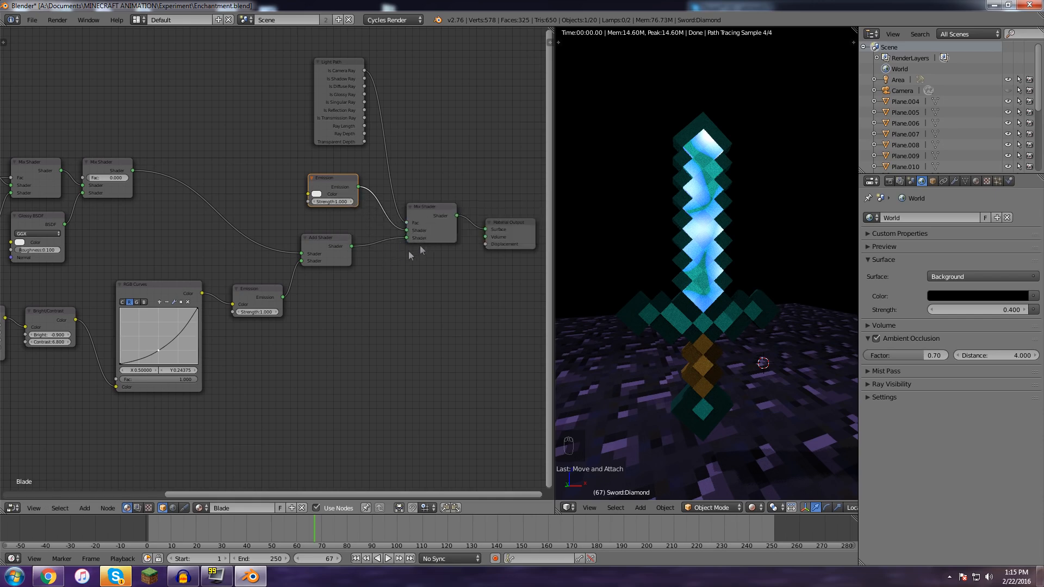
{"action": "left_click_drag", "start_coordinate": [335, 206], "coordinate": [305, 277]}
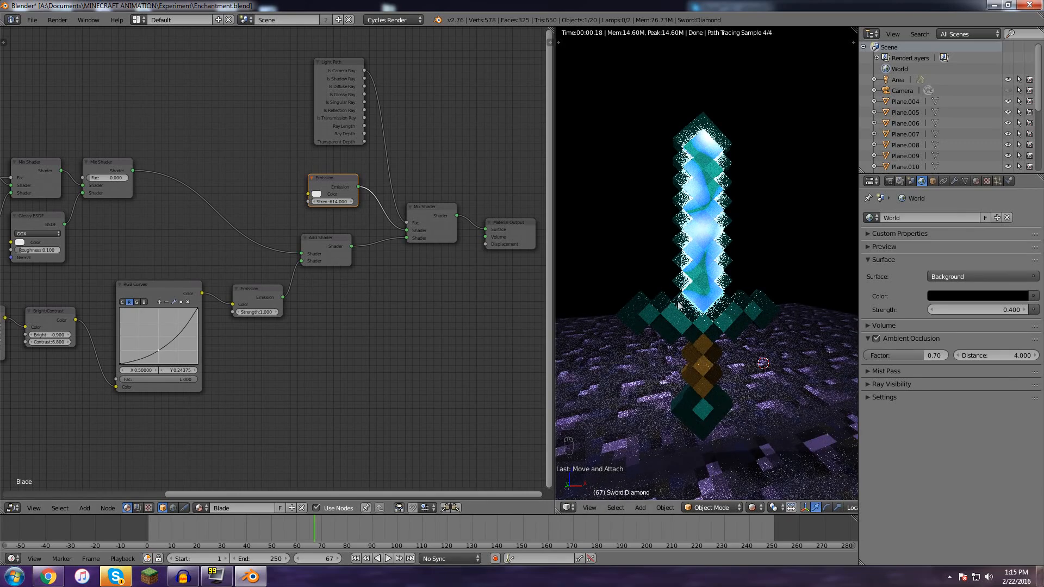
{"action": "left_click", "coordinate": [334, 201]}
{"action": "type", "text": "20"}
{"action": "key", "text": "Return"}
{"action": "left_click", "coordinate": [335, 202]}
{"action": "type", "text": "10"}
{"action": "key", "text": "Return"}
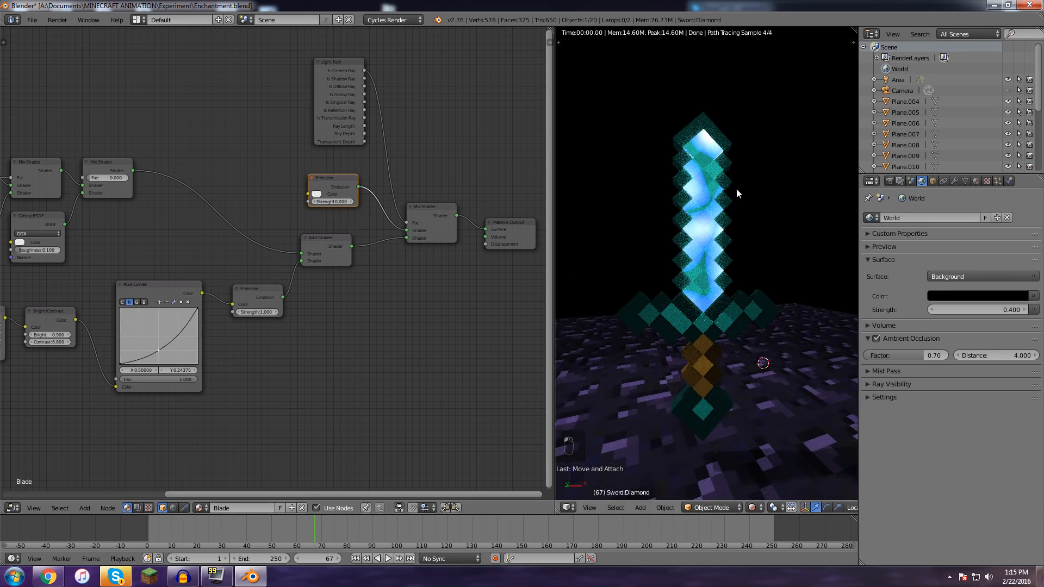
- Set the upper Emission node's color to light blue, and the strength of the Emission node after the RGB Curves to 1.2
{"action": "left_click", "coordinate": [319, 195]}
{"action": "left_click", "coordinate": [347, 109]}
{"action": "left_click", "coordinate": [268, 312]}
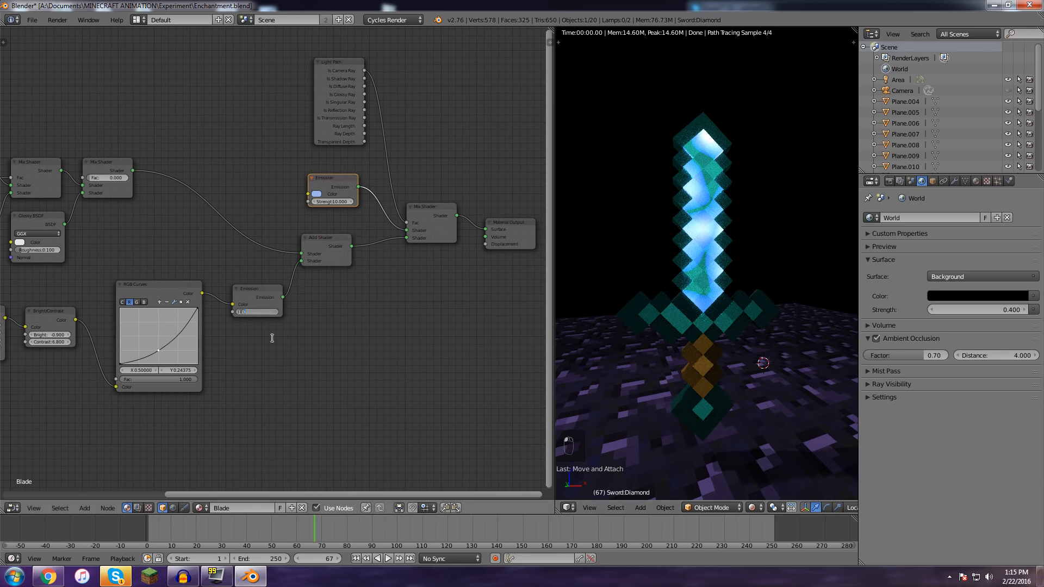
{"action": "key", "text": "Return"}
- Replace the Diffuse BSDF beside the Image Texture with an Emission node, fed by the texture's Color and linked to the Mix Shader's second Shader input
{"action": "middle_click_drag", "start_coordinate": [71, 352], "coordinate": [290, 334]}
{"action": "middle_click_drag", "start_coordinate": [200, 263], "coordinate": [223, 261]}
{"action": "left_click", "coordinate": [197, 198]}
{"action": "key", "text": "Delete"}
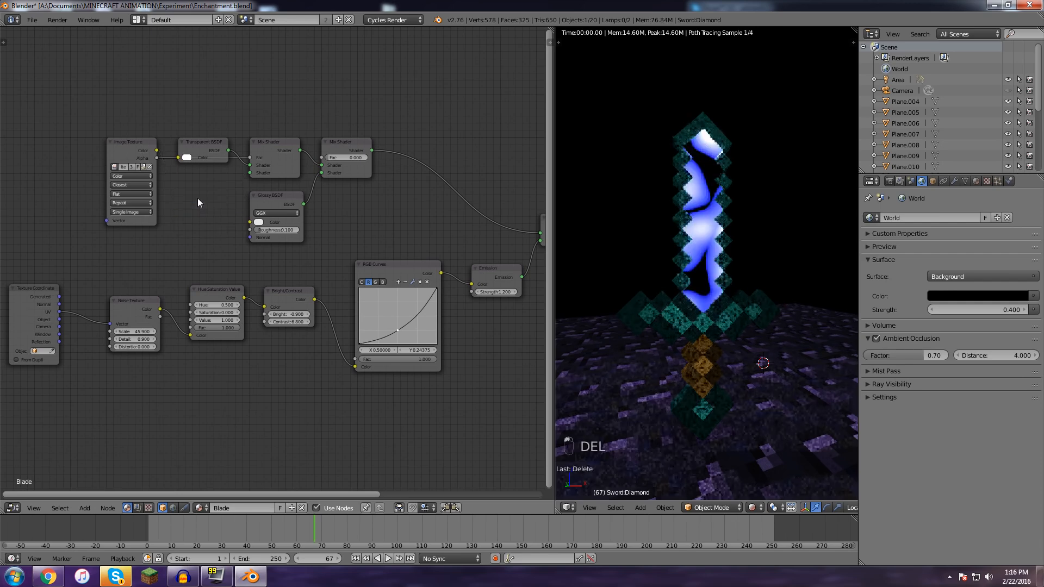
{"action": "key", "text": "shift+a"}
{"action": "left_click", "coordinate": [197, 198]}
{"action": "type", "text": "em"}
{"action": "key", "text": "Return"}
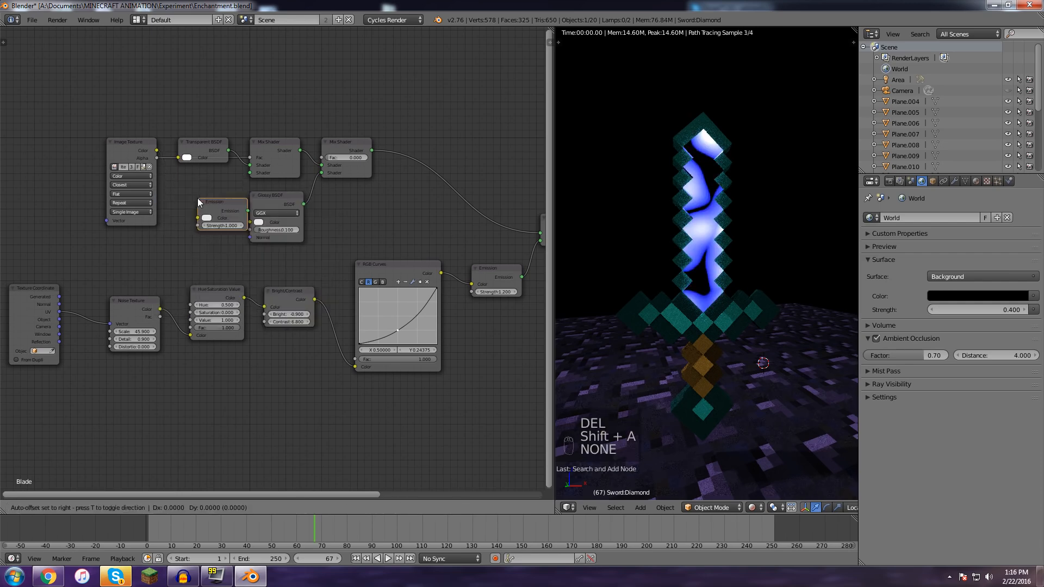
{"action": "left_click", "coordinate": [196, 198]}
{"action": "left_click_drag", "start_coordinate": [156, 150], "coordinate": [249, 173]}
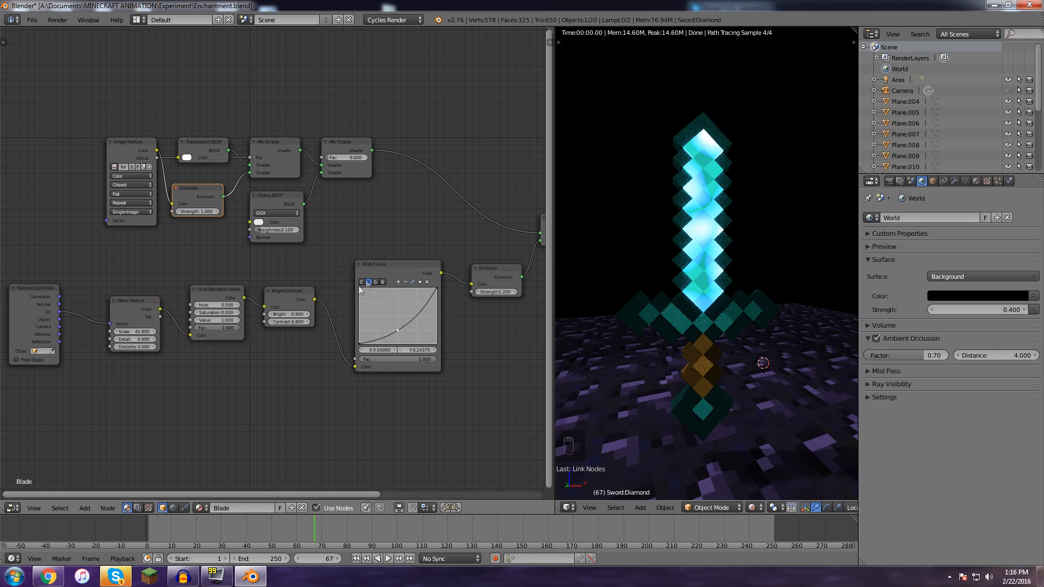
- Scrub the timeline to frame 26 and move the Texture Coordinate node farther from the Noise Texture
{"action": "left_click_drag", "start_coordinate": [260, 529], "coordinate": [157, 532]}
{"action": "left_click_drag", "start_coordinate": [237, 528], "coordinate": [211, 531]}
{"action": "middle_click_drag", "start_coordinate": [210, 407], "coordinate": [399, 377]}
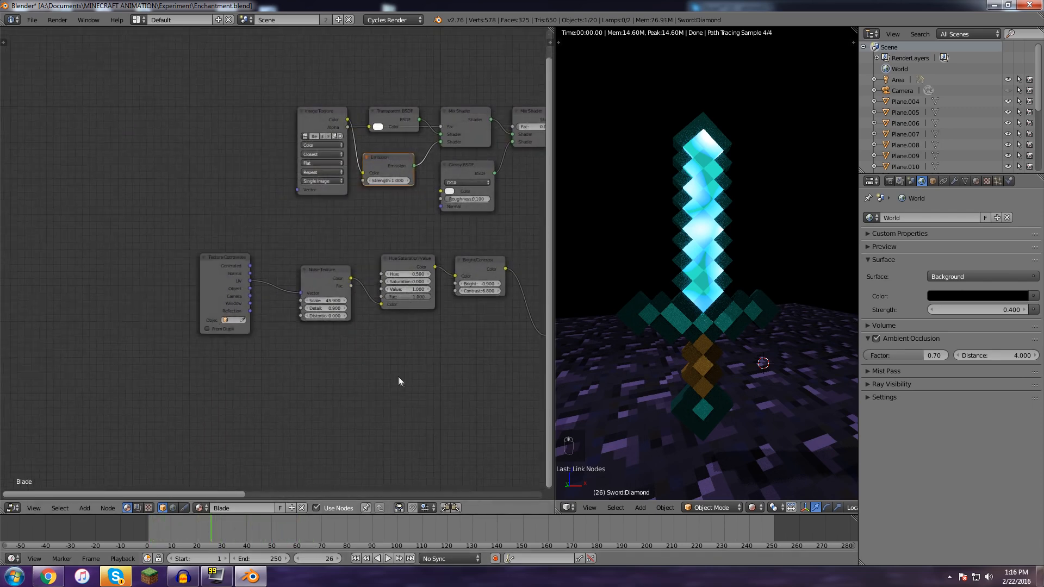
{"action": "scroll", "coordinate": [399, 376], "scroll_direction": "up", "scroll_amount": 2}
{"action": "left_click_drag", "start_coordinate": [222, 261], "coordinate": [140, 278]}
- Insert a Mapping node on the link between the Texture Coordinate and Noise Texture nodes
{"action": "key", "text": "shift+a"}
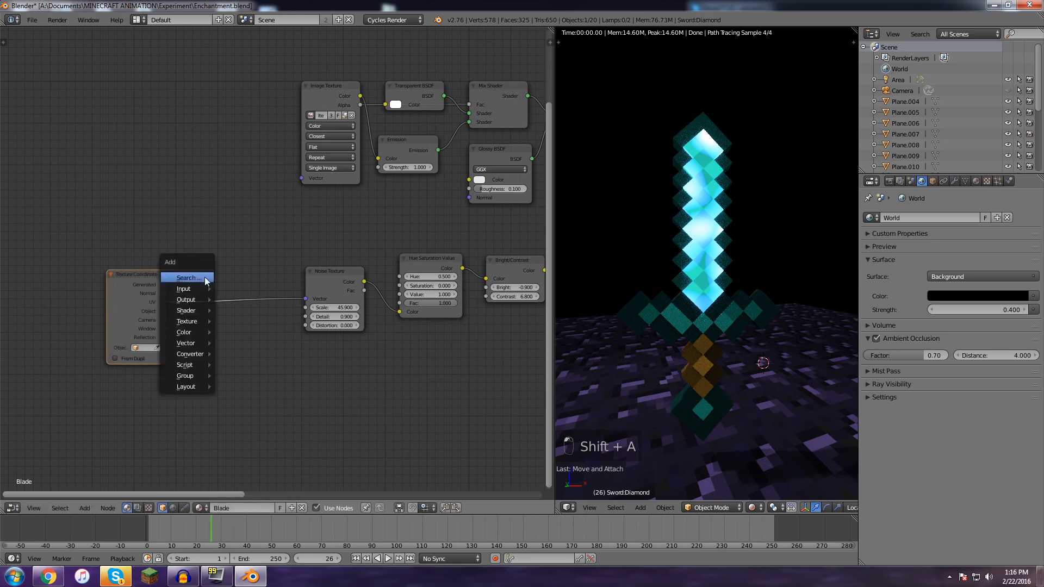
{"action": "left_click", "coordinate": [203, 277]}
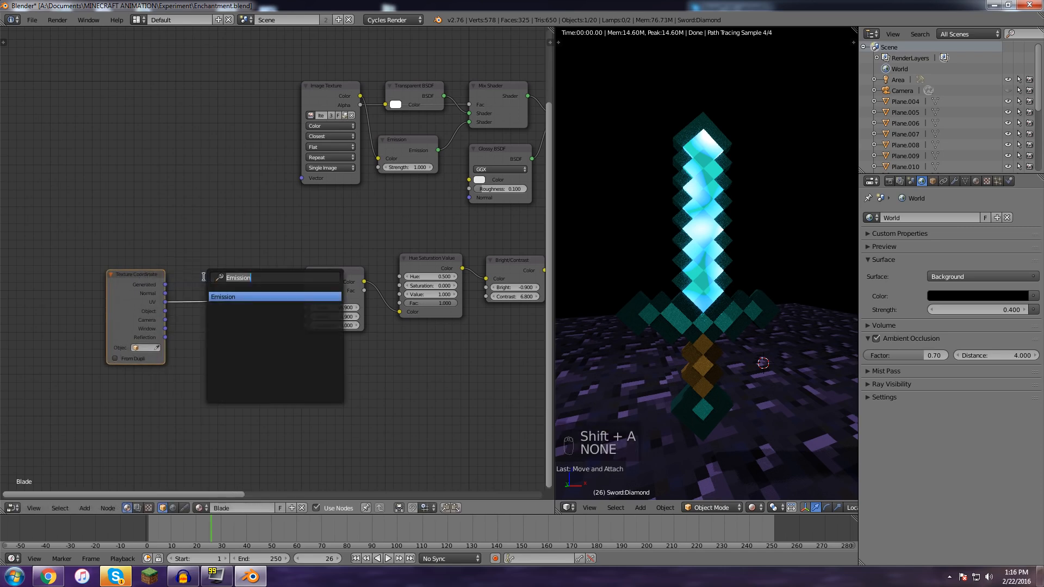
{"action": "type", "text": "te"}
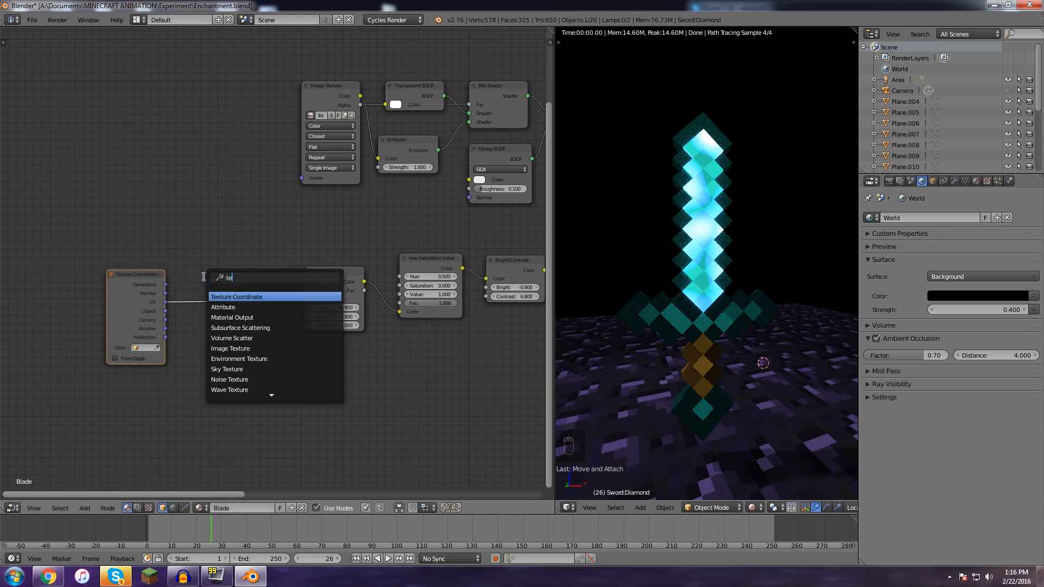
{"action": "type", "text": "x"}
{"action": "key", "text": "BackSpace"}
{"action": "key", "text": "BackSpace"}
{"action": "key", "text": "BackSpace"}
{"action": "type", "text": "map"}
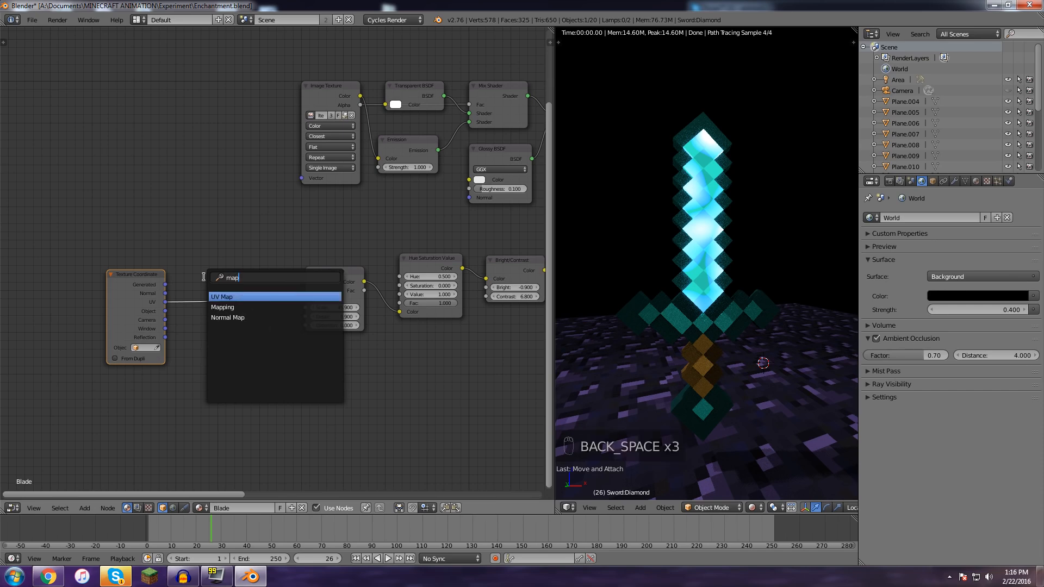
{"action": "key", "text": "Down"}
{"action": "key", "text": "Return"}
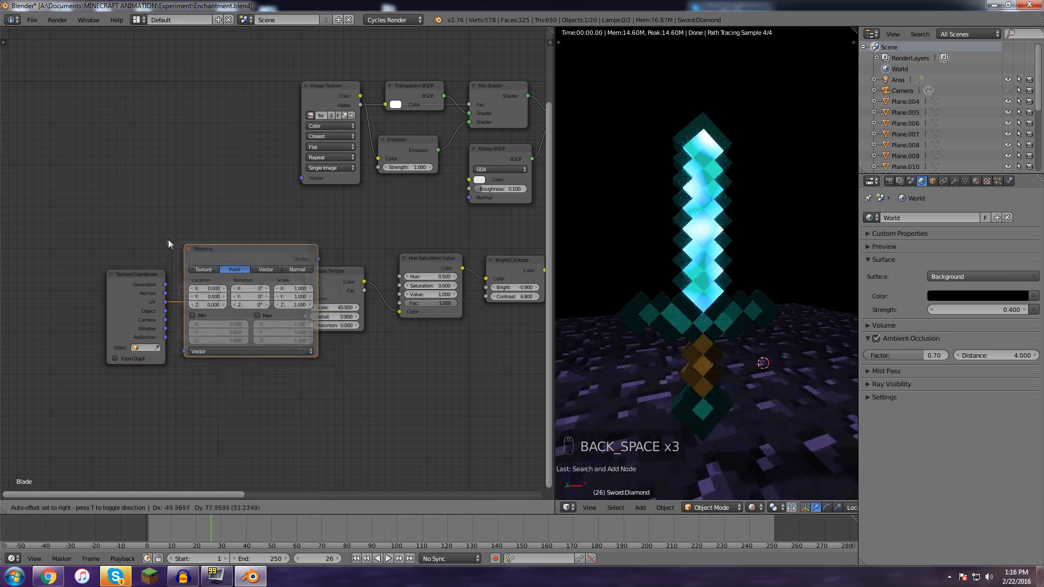
{"action": "left_click", "coordinate": [207, 244]}
- Try out different X location values on the Mapping node to shift the noise pattern along the blade
{"action": "middle_click_drag", "start_coordinate": [196, 177], "coordinate": [193, 158]}
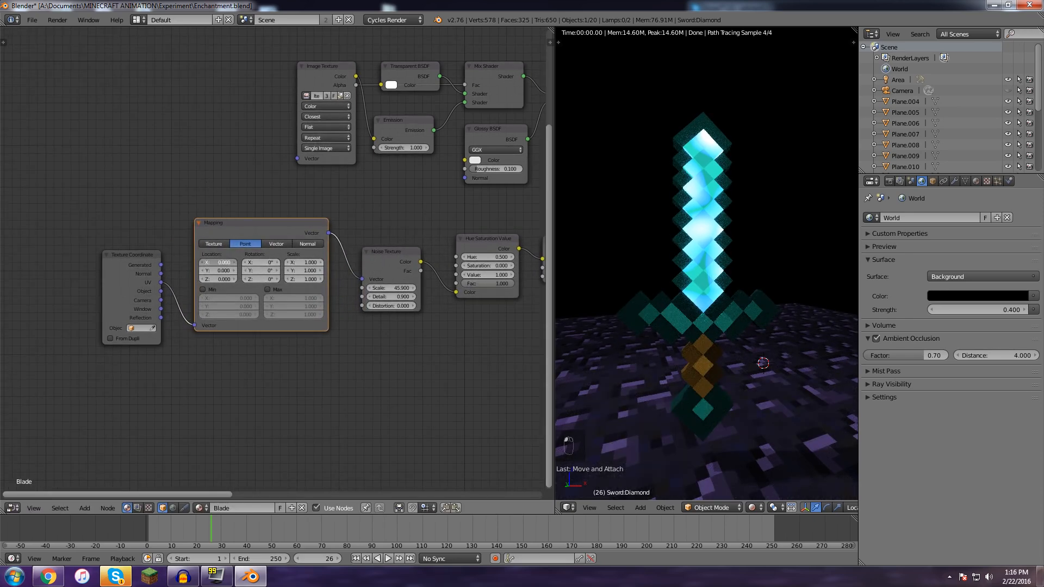
{"action": "left_click_drag", "start_coordinate": [218, 262], "coordinate": [278, 262]}
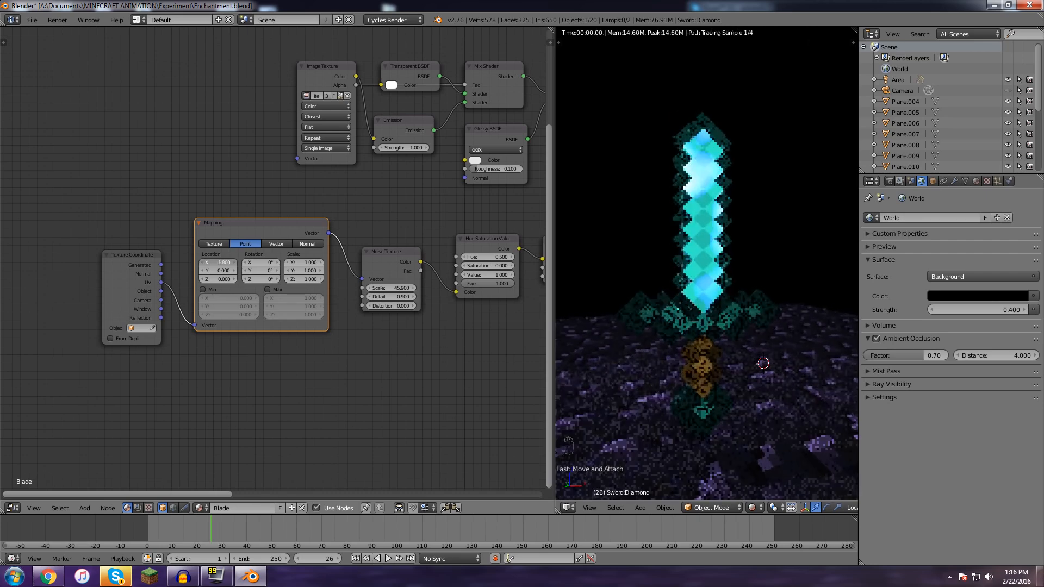
{"action": "left_click_drag", "start_coordinate": [223, 262], "coordinate": [299, 262]}
- At frame 0, set the Mapping node's X location to 0 and insert location keyframes
{"action": "left_click_drag", "start_coordinate": [166, 523], "coordinate": [146, 529]}
{"action": "left_click", "coordinate": [220, 262]}
{"action": "type", "text": "0"}
{"action": "key", "text": "Return"}
{"action": "right_click", "coordinate": [219, 264]}
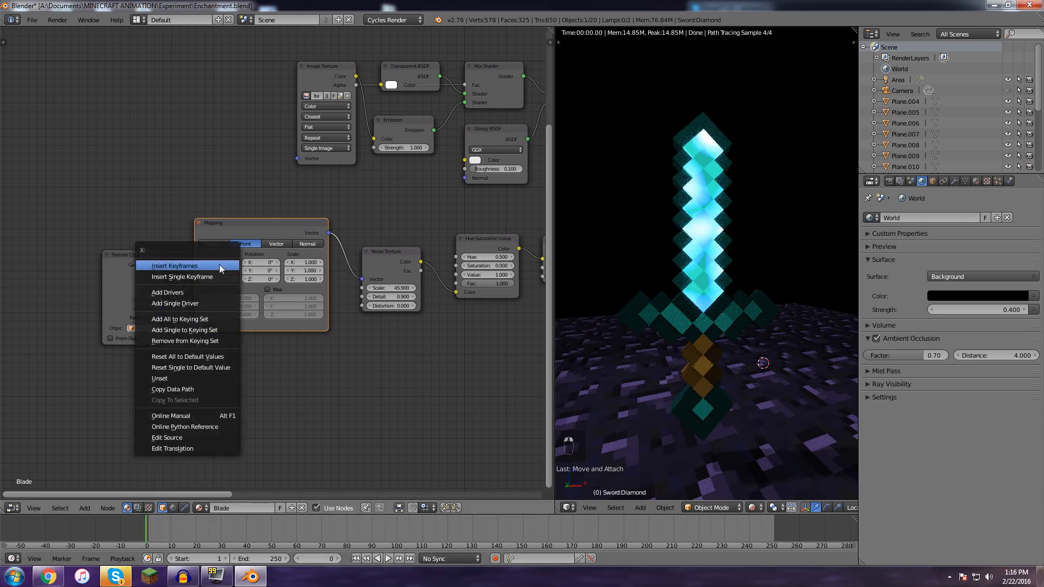
{"action": "left_click", "coordinate": [213, 265]}
- At frame 3619, set the Mapping node's X location to -1.7 and insert location keyframes
{"action": "left_click_drag", "start_coordinate": [142, 530], "coordinate": [752, 522]}
{"action": "scroll", "coordinate": [441, 524], "scroll_direction": "down", "scroll_amount": 3}
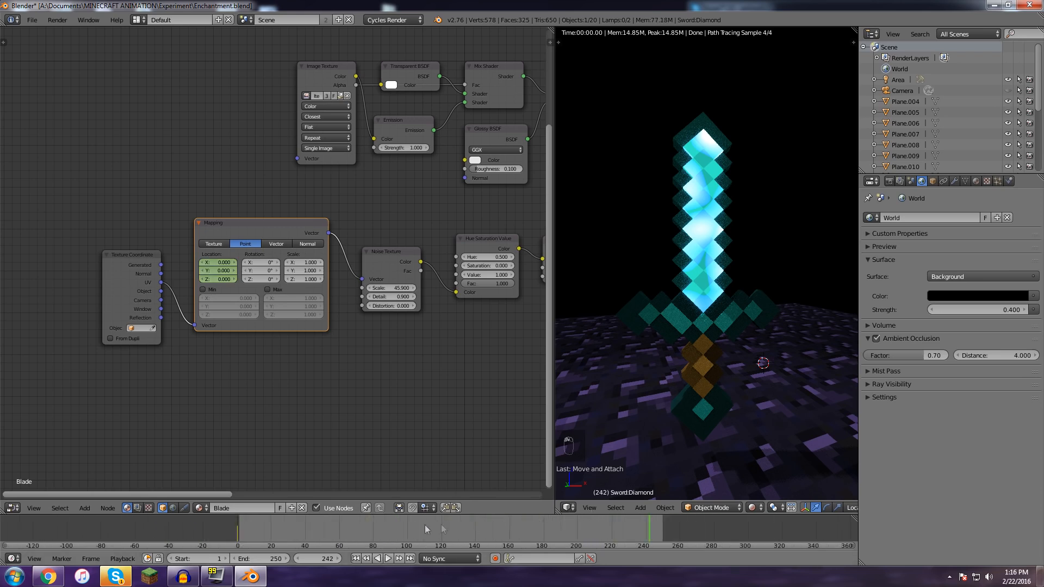
{"action": "scroll", "coordinate": [441, 524], "scroll_direction": "down", "scroll_amount": 2}
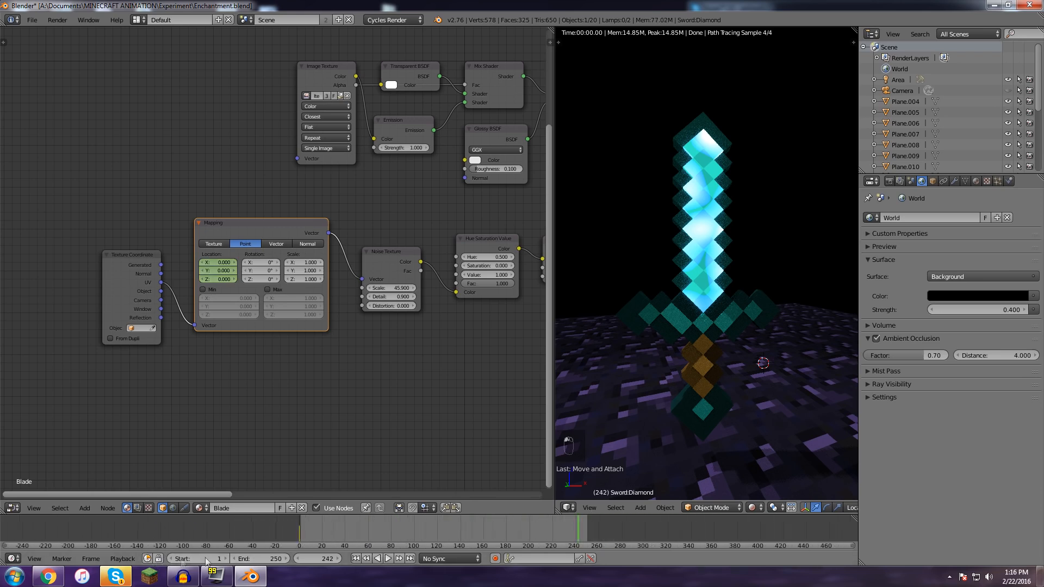
{"action": "scroll", "coordinate": [439, 526], "scroll_direction": "down", "scroll_amount": 9}
{"action": "middle_click_drag", "start_coordinate": [439, 526], "coordinate": [356, 528]}
{"action": "scroll", "coordinate": [354, 527], "scroll_direction": "down", "scroll_amount": 9}
{"action": "left_click_drag", "start_coordinate": [392, 527], "coordinate": [803, 546]}
{"action": "scroll", "coordinate": [735, 530], "scroll_direction": "down", "scroll_amount": 6}
{"action": "middle_click_drag", "start_coordinate": [674, 533], "coordinate": [601, 534]}
{"action": "scroll", "coordinate": [601, 534], "scroll_direction": "down", "scroll_amount": 2}
{"action": "left_click_drag", "start_coordinate": [603, 533], "coordinate": [764, 531]}
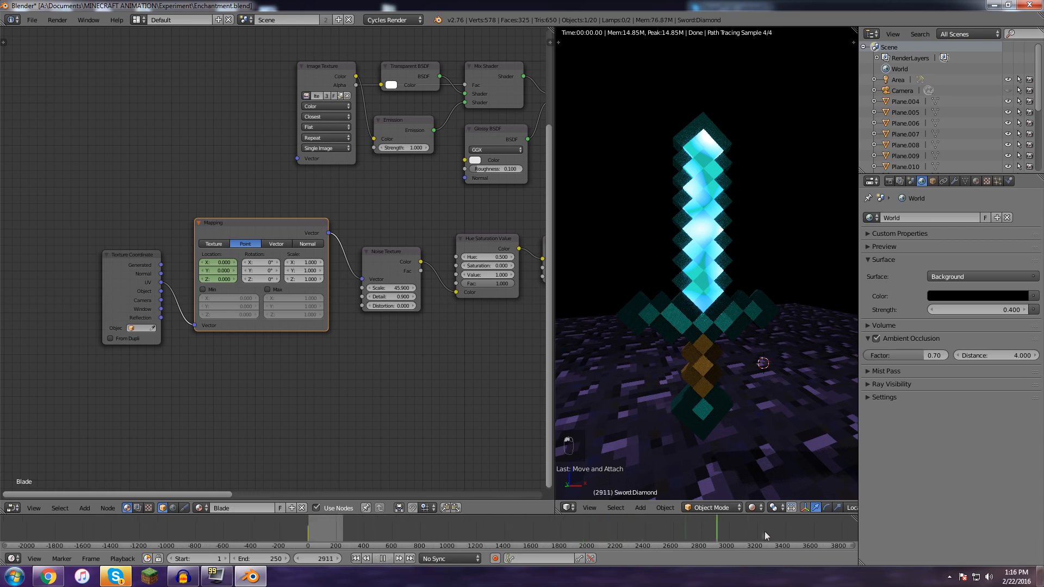
{"action": "left_click_drag", "start_coordinate": [218, 262], "coordinate": [130, 262]}
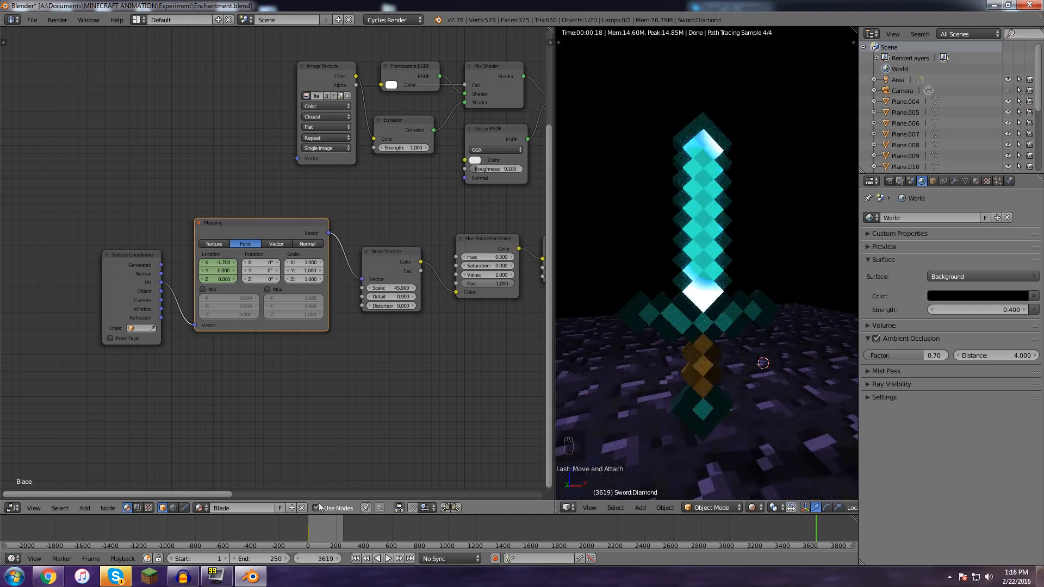
{"action": "right_click", "coordinate": [218, 260]}
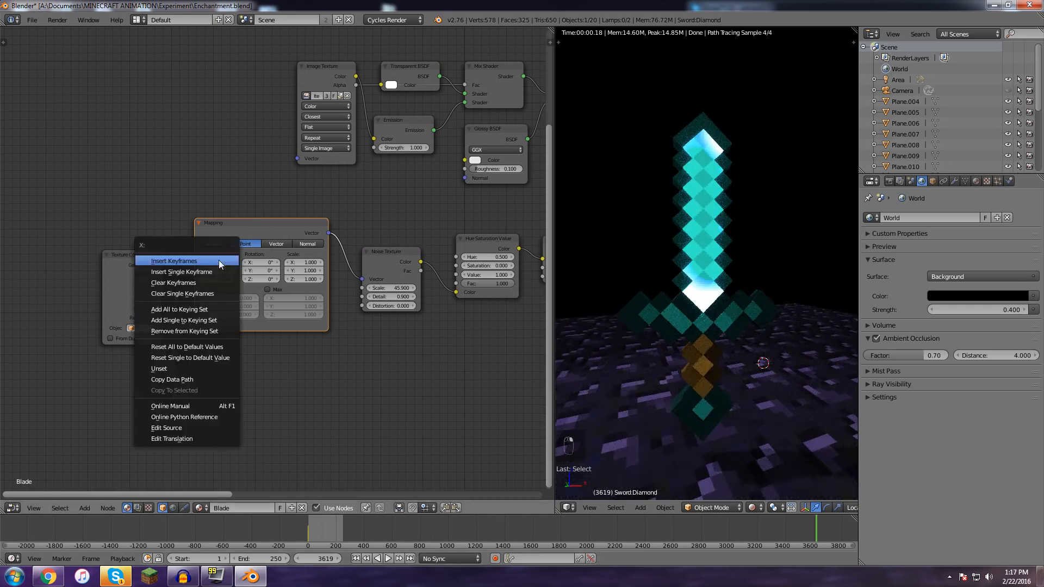
- Play the animation from frame 0 to preview the moving glint, and stop the playback
{"action": "key", "text": "alt+a"}
{"action": "key", "text": "Escape"}
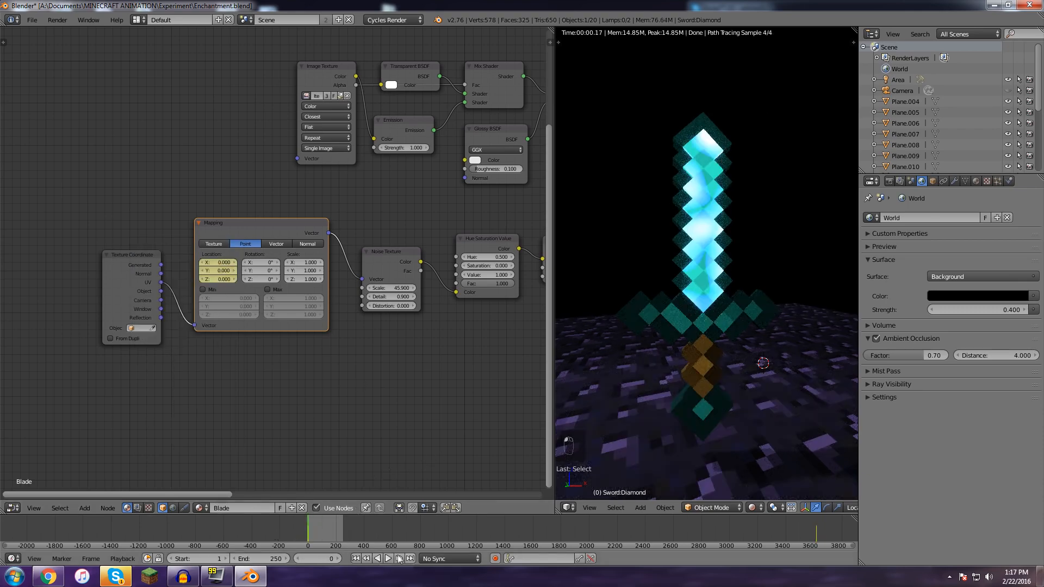
{"action": "left_click", "coordinate": [388, 559]}
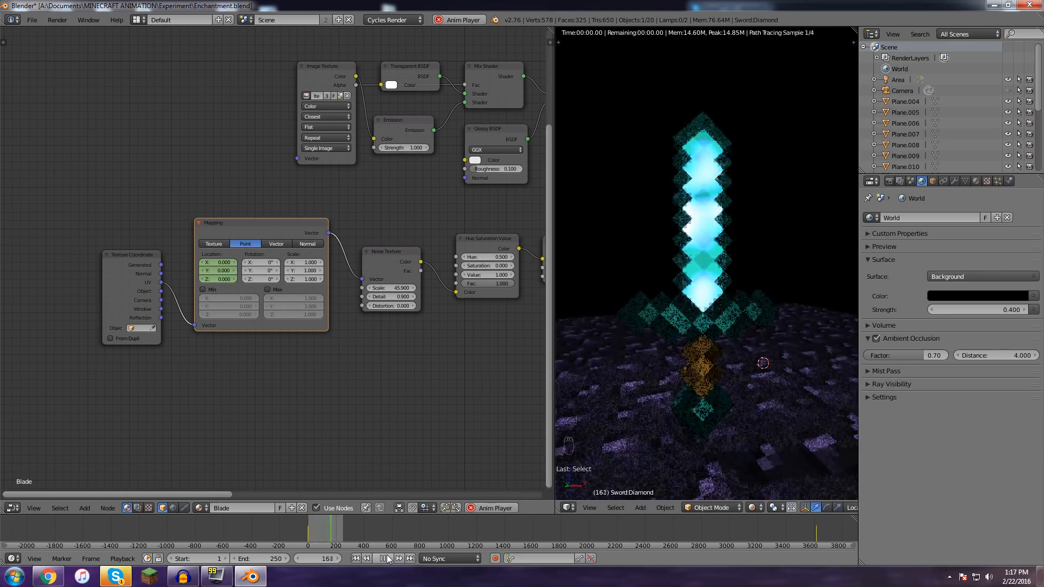
{"action": "left_click", "coordinate": [388, 558]}
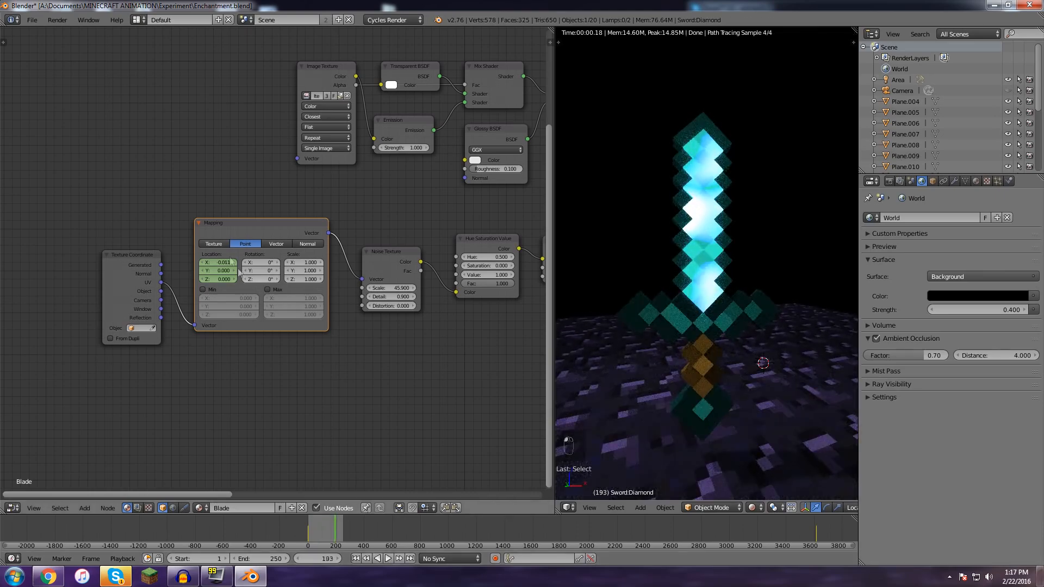
- Switch to the Animation screen layout and move the glint's end keyframes earlier in the Dope Sheet, to about frame 1600
{"action": "left_click", "coordinate": [137, 19]}
{"action": "left_click", "coordinate": [153, 46]}
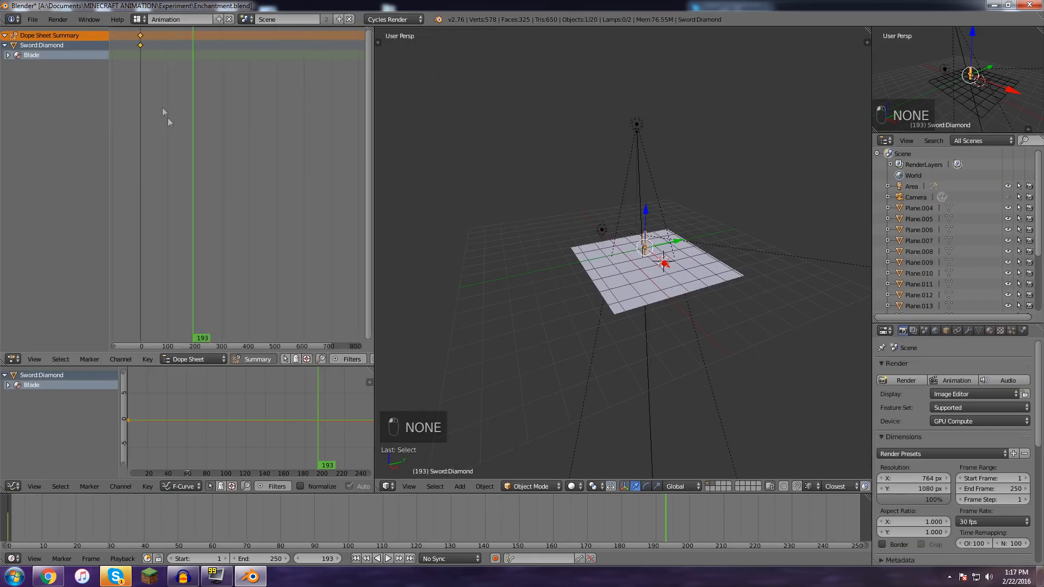
{"action": "scroll", "coordinate": [253, 95], "scroll_direction": "down", "scroll_amount": 12}
{"action": "middle_click_drag", "start_coordinate": [279, 98], "coordinate": [235, 67]}
{"action": "scroll", "coordinate": [216, 51], "scroll_direction": "down", "scroll_amount": 4}
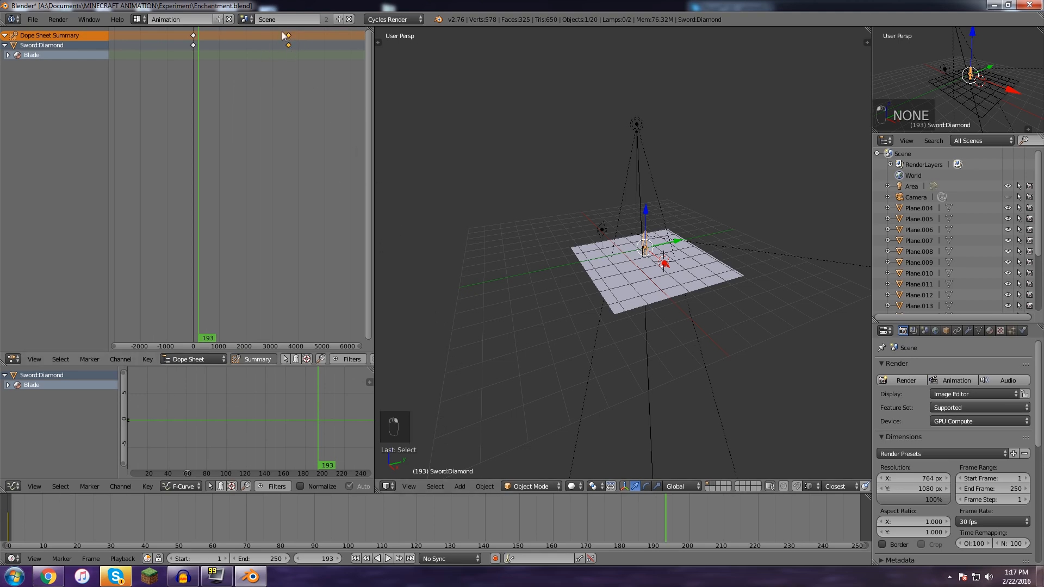
{"action": "key", "text": "g"}
{"action": "left_click", "coordinate": [237, 67]}
- Expand the Blade material's Shader Nodetree in the Graph Editor to show the Mapping location channels
{"action": "scroll", "coordinate": [261, 413], "scroll_direction": "down", "scroll_amount": 8}
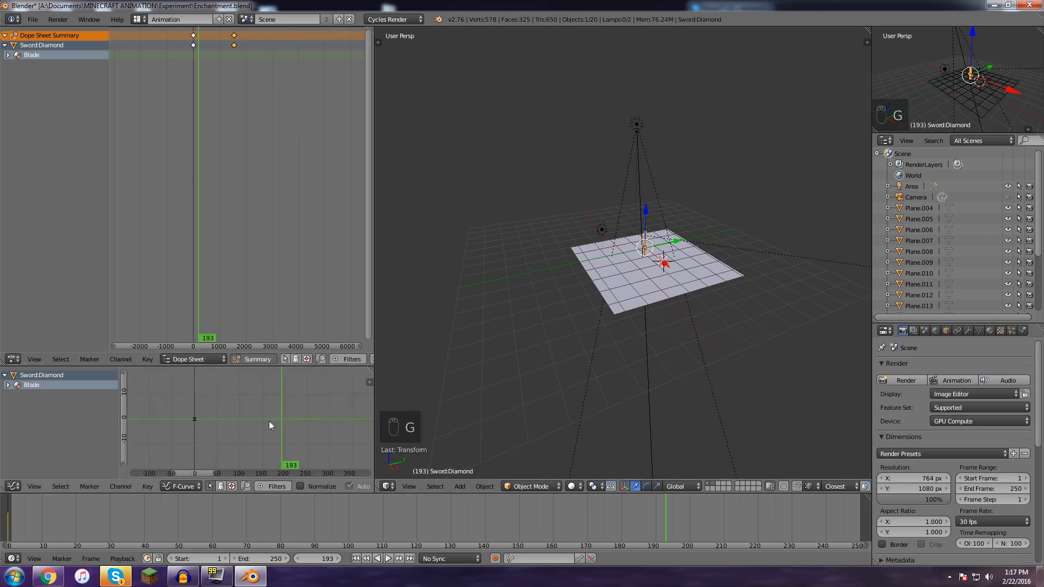
{"action": "left_click", "coordinate": [8, 385]}
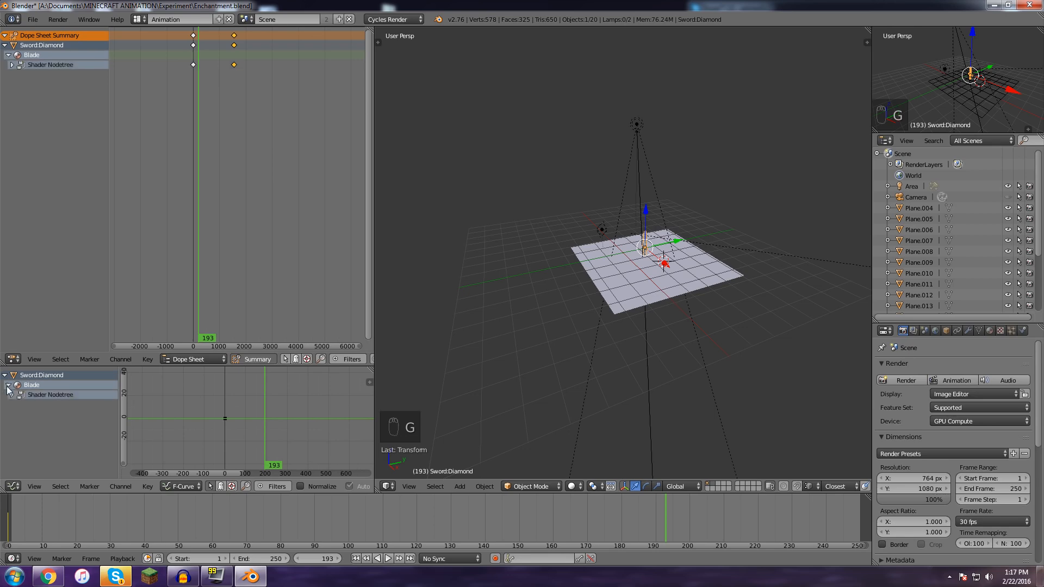
{"action": "left_click", "coordinate": [12, 395]}
{"action": "scroll", "coordinate": [261, 413], "scroll_direction": "down", "scroll_amount": 5}
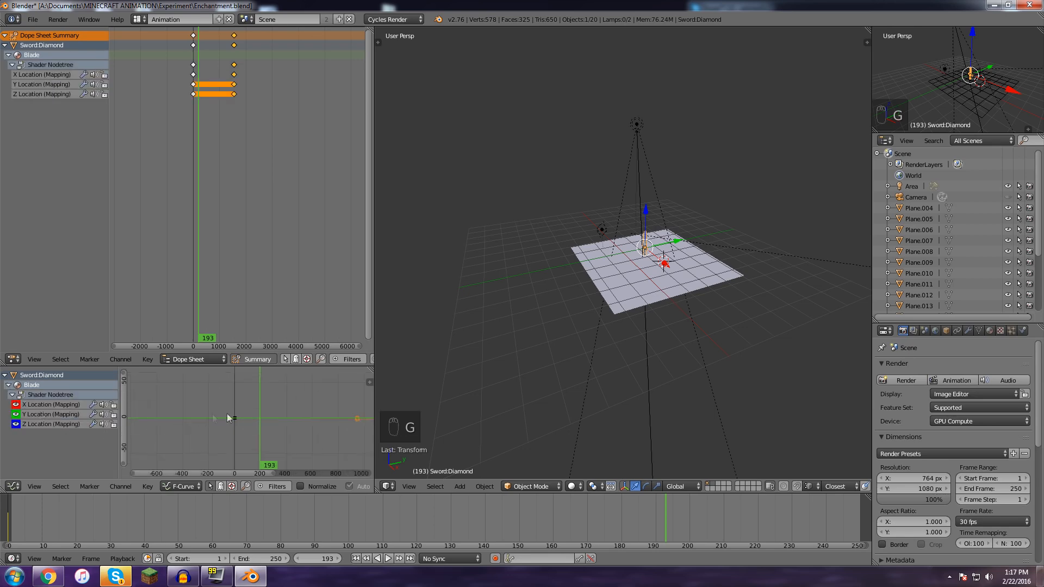
- Select all keyframes of the Mapping location curves and set their extrapolation to linear
{"action": "key", "text": "a"}
{"action": "scroll", "coordinate": [245, 416], "scroll_direction": "down", "scroll_amount": 4}
{"action": "key", "text": "b"}
{"action": "left_click_drag", "start_coordinate": [217, 396], "coordinate": [315, 435]}
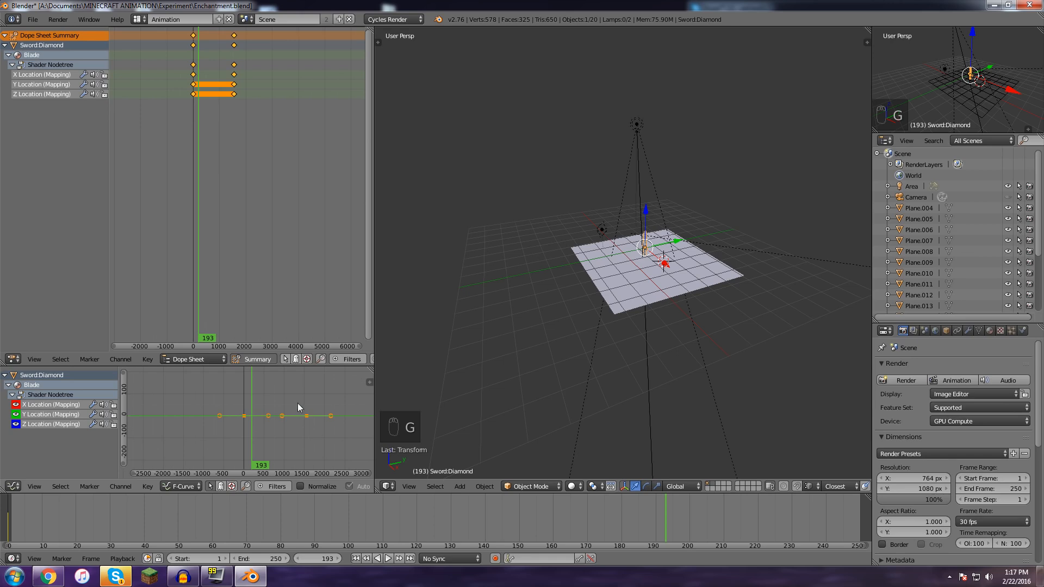
{"action": "key", "text": "shift+e"}
{"action": "left_click", "coordinate": [281, 416]}
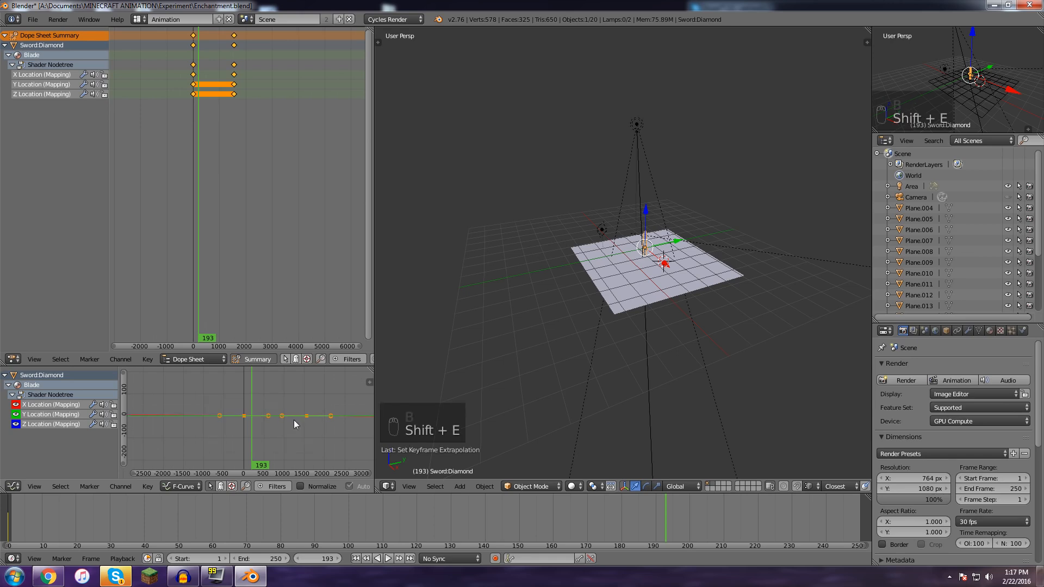
{"action": "left_click_drag", "start_coordinate": [124, 378], "coordinate": [130, 427]}
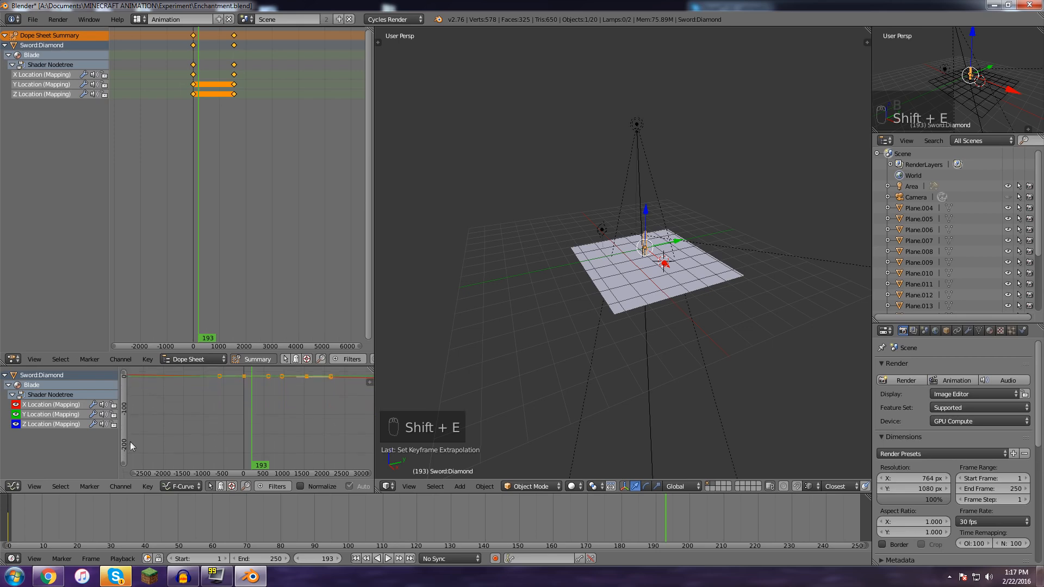
- Select the first Mapping location keyframes of the Blade material in the Dope Sheet and set their interpolation to linear
{"action": "mouse_move", "coordinate": [124, 466]}
{"action": "left_mouse_down"}
{"action": "mouse_move", "coordinate": [131, 371]}
{"action": "mouse_move", "coordinate": [125, 451]}
{"action": "left_mouse_up"}
{"action": "key", "text": "a"}
{"action": "key", "text": "g"}
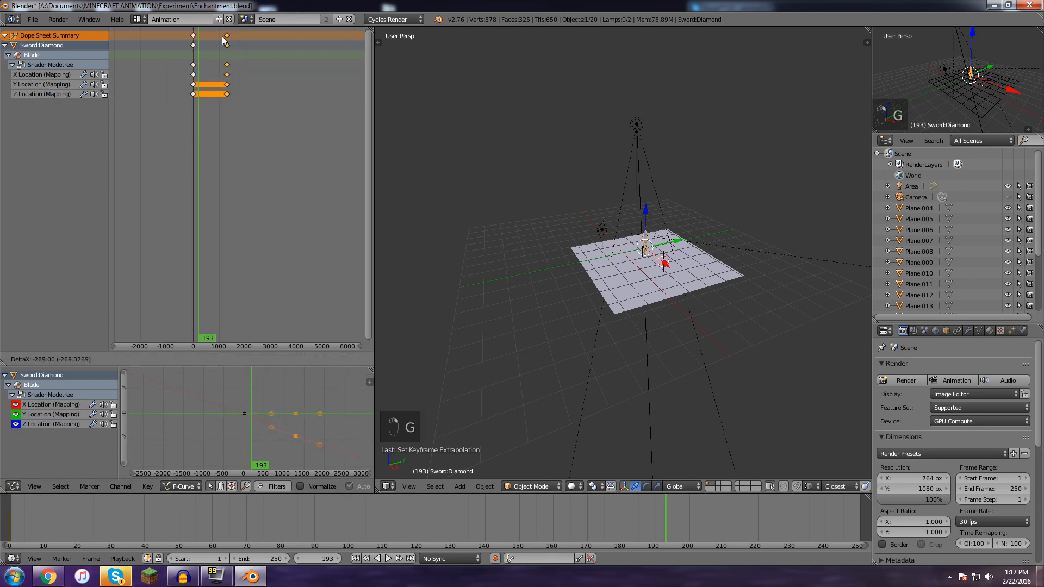
{"action": "right_click", "coordinate": [212, 44]}
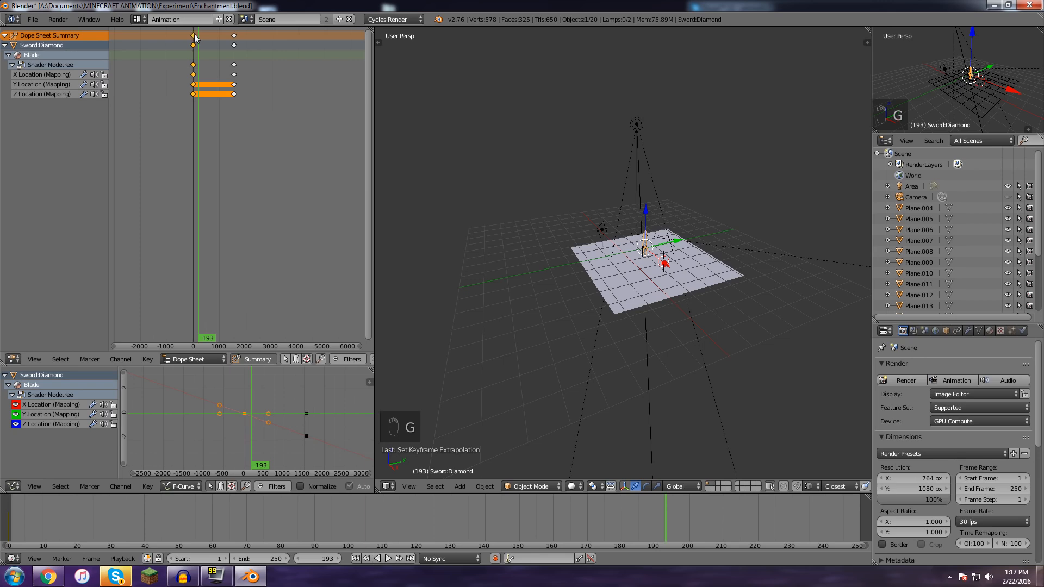
{"action": "key", "text": "t"}
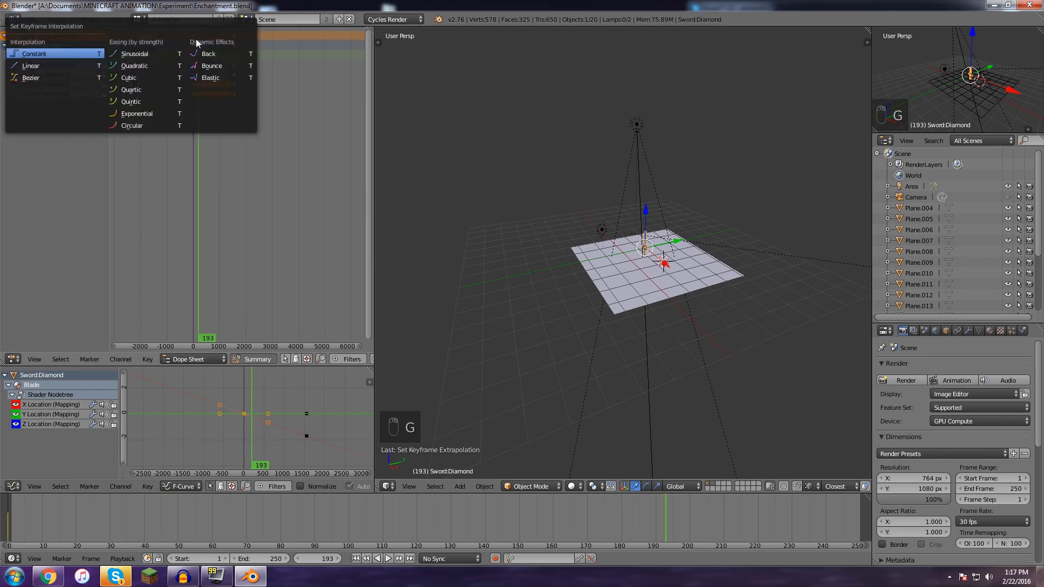
{"action": "left_click", "coordinate": [70, 64]}
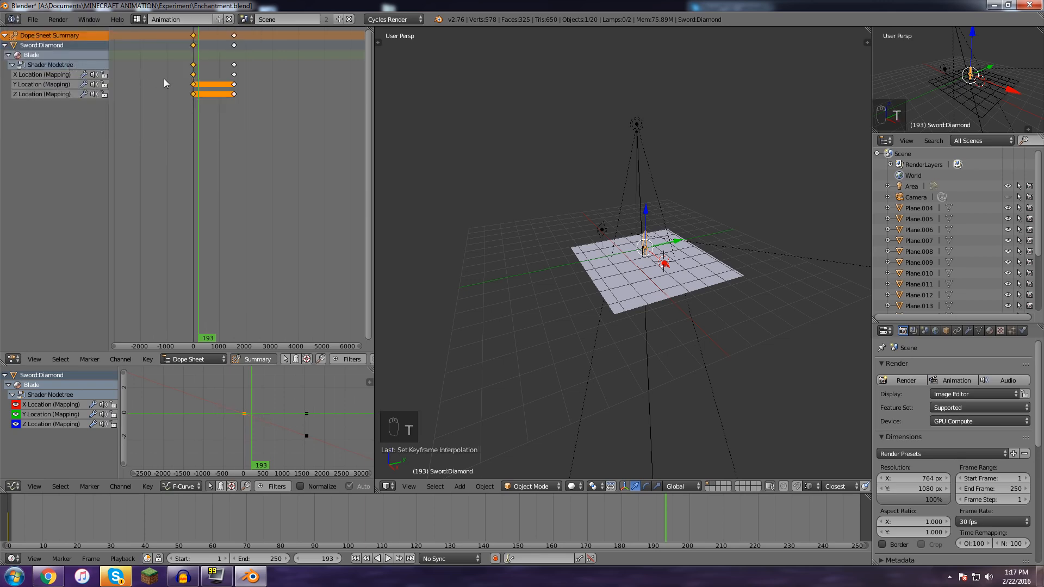
- Return to frame 0, switch to the Default screen layout, play the animation to preview the glint, and stop it
{"action": "left_click_drag", "start_coordinate": [199, 115], "coordinate": [193, 121]}
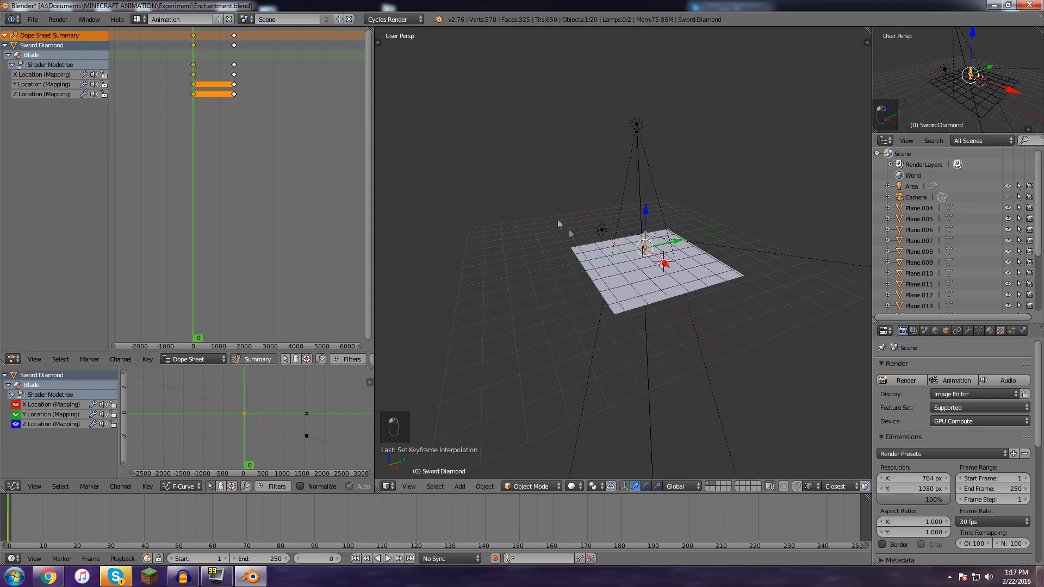
{"action": "left_click", "coordinate": [163, 20]}
{"action": "left_click", "coordinate": [163, 66]}
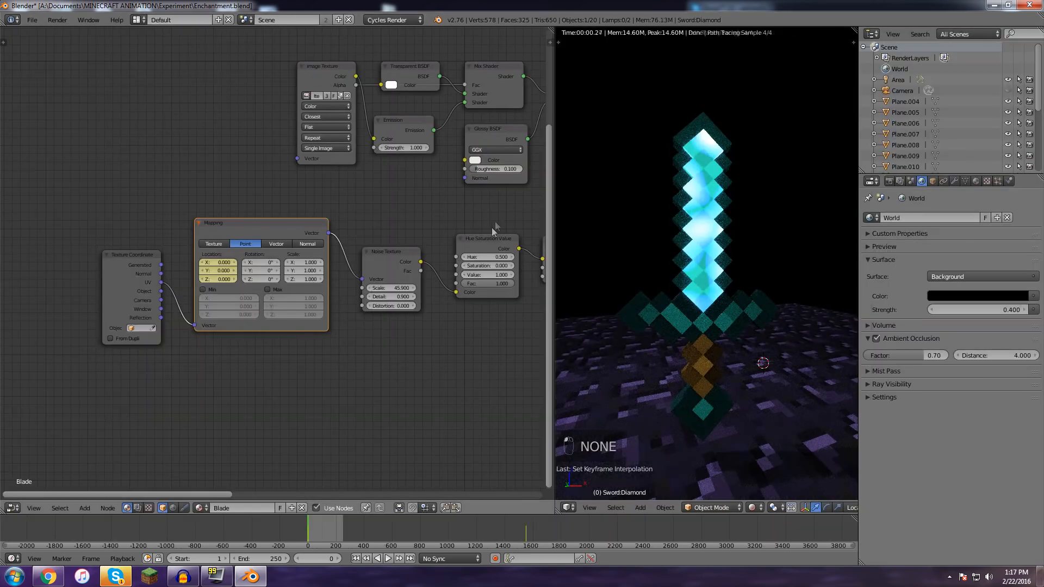
{"action": "left_click", "coordinate": [387, 558]}
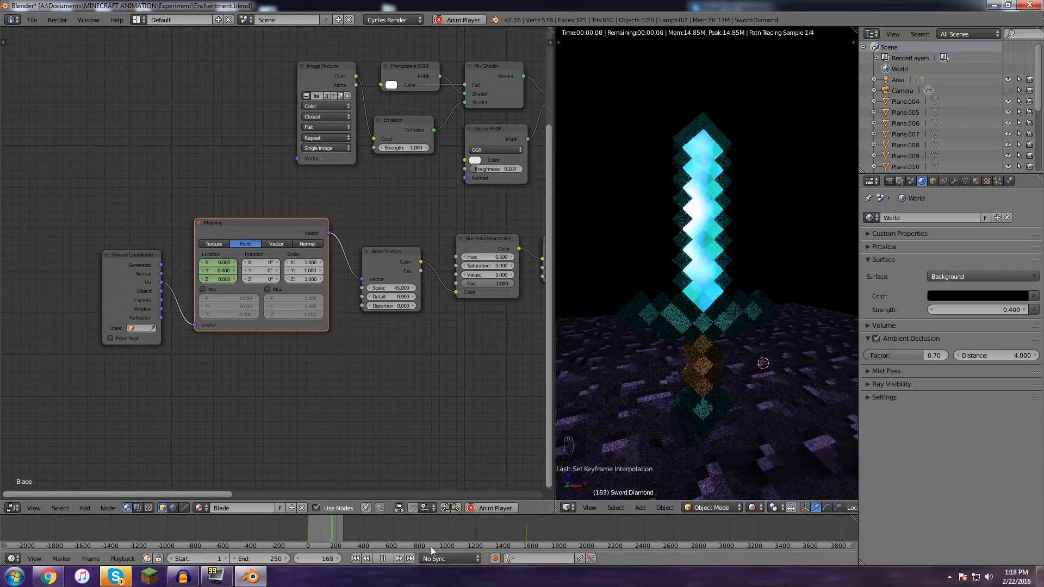
{"action": "left_click", "coordinate": [383, 560]}
- Set the viewport to Texture shading and bring up the diamond sword's Items material in the node editor
{"action": "middle_click_drag", "start_coordinate": [393, 409], "coordinate": [253, 404]}
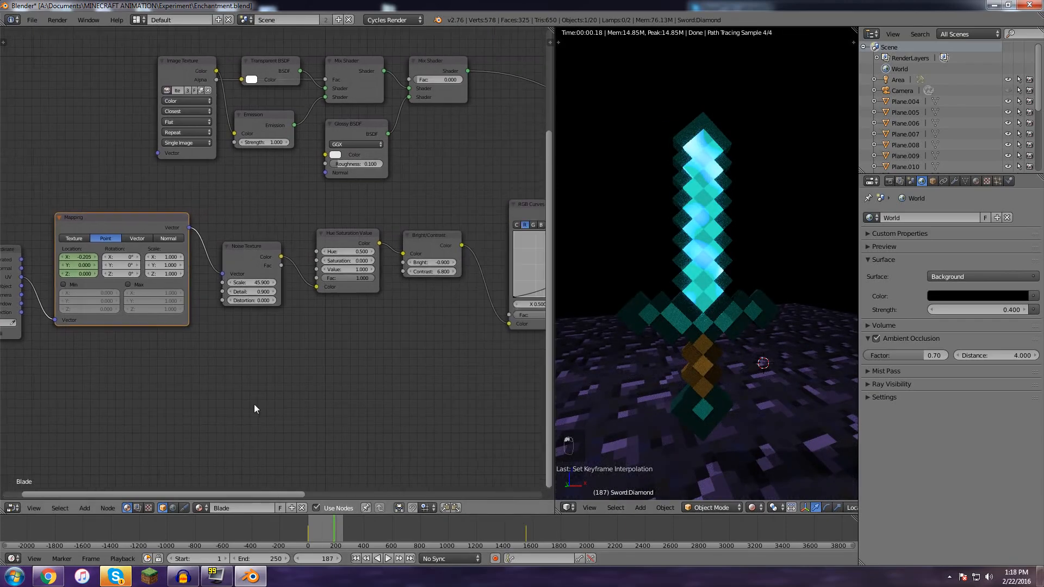
{"action": "left_click_drag", "start_coordinate": [554, 323], "coordinate": [529, 323]}
{"action": "middle_click_drag", "start_coordinate": [386, 335], "coordinate": [296, 363]}
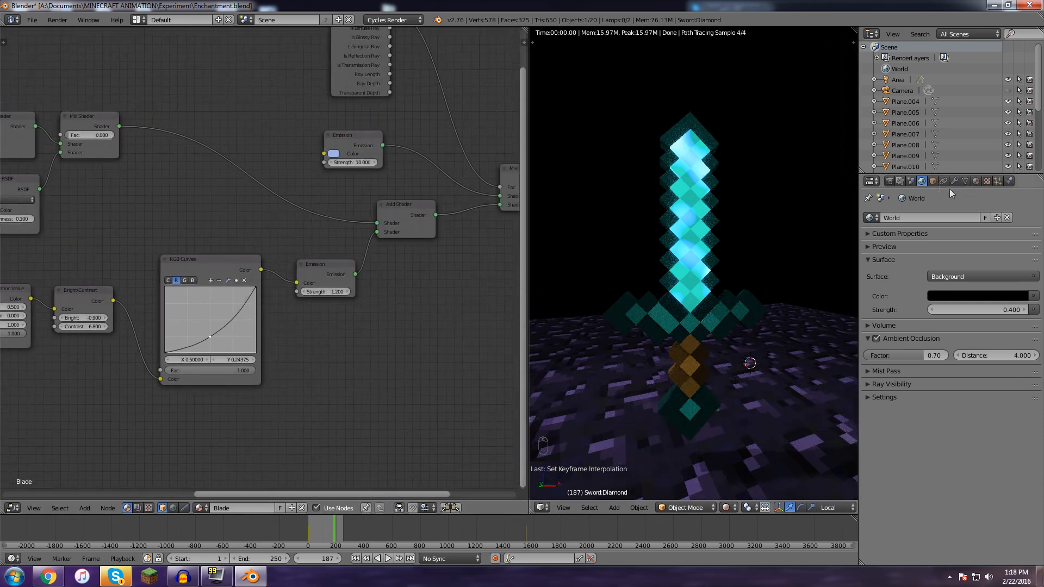
{"action": "right_click", "coordinate": [654, 327]}
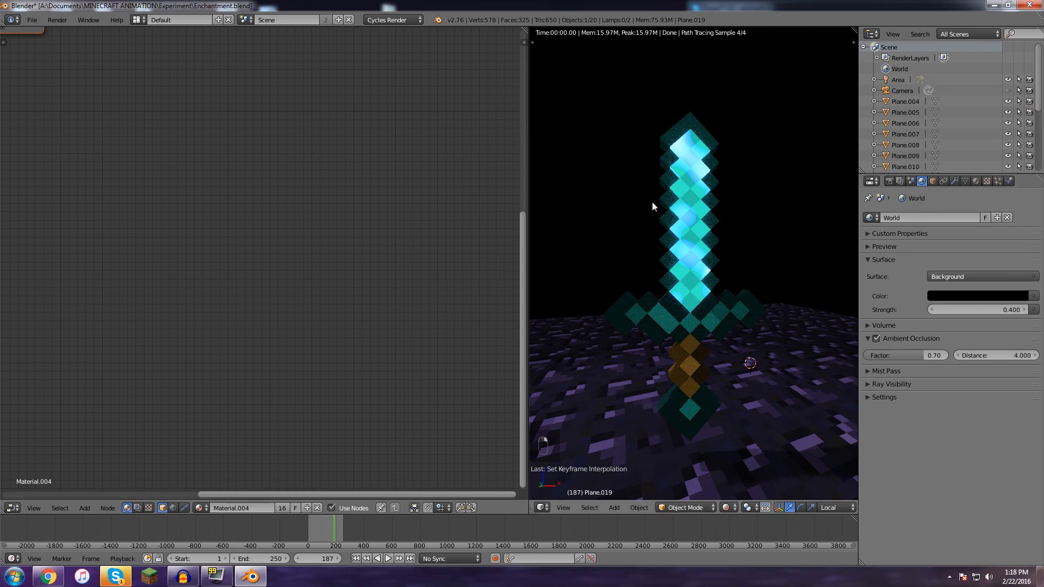
{"action": "left_click", "coordinate": [726, 507]}
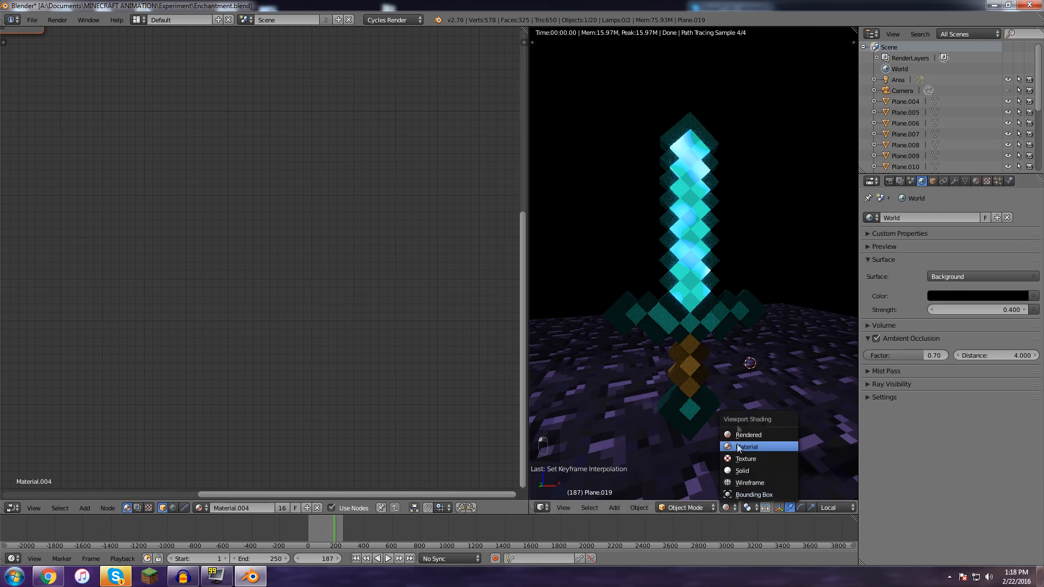
{"action": "left_click", "coordinate": [745, 459]}
{"action": "right_click", "coordinate": [689, 279]}
{"action": "left_click", "coordinate": [973, 184]}
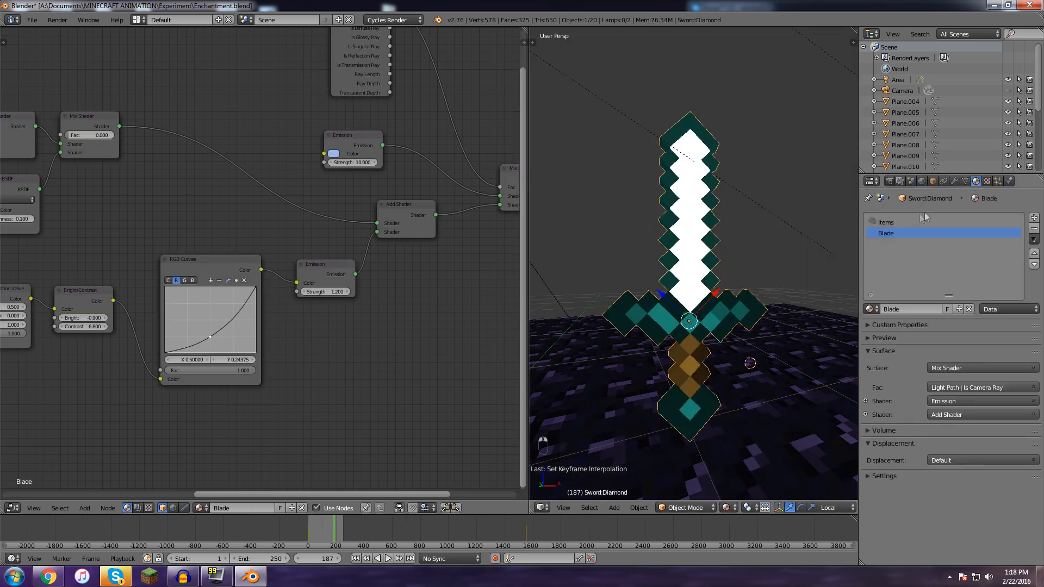
{"action": "left_click", "coordinate": [885, 222]}
- Move the Material Output node aside and add an Emission node above the Items material's node chain
{"action": "middle_click_drag", "start_coordinate": [391, 210], "coordinate": [347, 256]}
{"action": "right_click", "coordinate": [345, 168]}
{"action": "key", "text": "g"}
{"action": "left_click", "coordinate": [465, 176]}
{"action": "key", "text": "shift+a"}
{"action": "left_click", "coordinate": [327, 90]}
{"action": "type", "text": "Emission"}
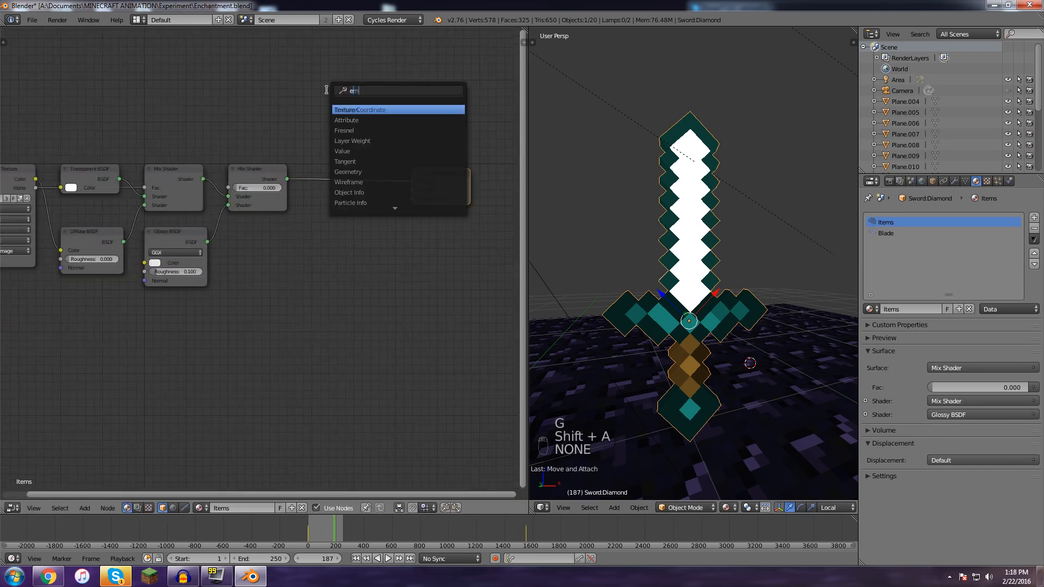
{"action": "key", "text": "Return"}
{"action": "left_click", "coordinate": [307, 113]}
- Insert a Mix Shader before the Material Output and link the Emission node to its first shader input
{"action": "key", "text": "shift+a"}
{"action": "left_click", "coordinate": [363, 105]}
{"action": "type", "text": "mix"}
{"action": "key", "text": "Return"}
{"action": "left_click", "coordinate": [363, 166]}
{"action": "left_click_drag", "start_coordinate": [350, 121], "coordinate": [365, 182]}
- Add a Light Path node and connect its Is Camera Ray output to the new Mix Shader's factor
{"action": "key", "text": "shift+a"}
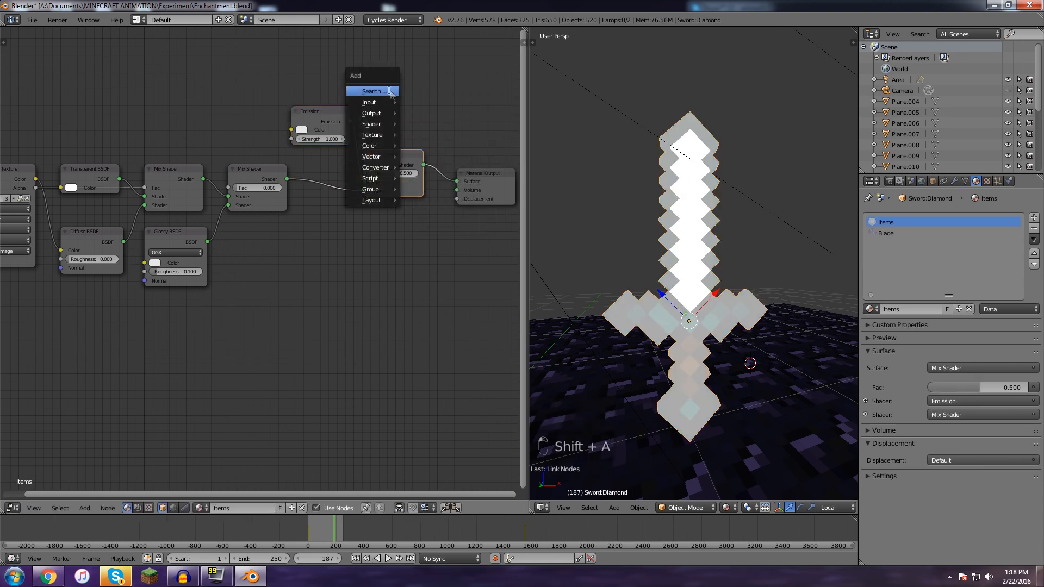
{"action": "left_click", "coordinate": [390, 90]}
{"action": "type", "text": "light"}
{"action": "key", "text": "Return"}
{"action": "left_click", "coordinate": [338, 44]}
{"action": "left_click_drag", "start_coordinate": [397, 54], "coordinate": [364, 173]}
- Reposition the Items material's Emission node, make its color light blue (R 0.293, G 0.550, B 0.800), and set its strength to 3
{"action": "left_click_drag", "start_coordinate": [331, 128], "coordinate": [289, 136]}
{"action": "left_click", "coordinate": [260, 137]}
{"action": "left_click", "coordinate": [297, 170]}
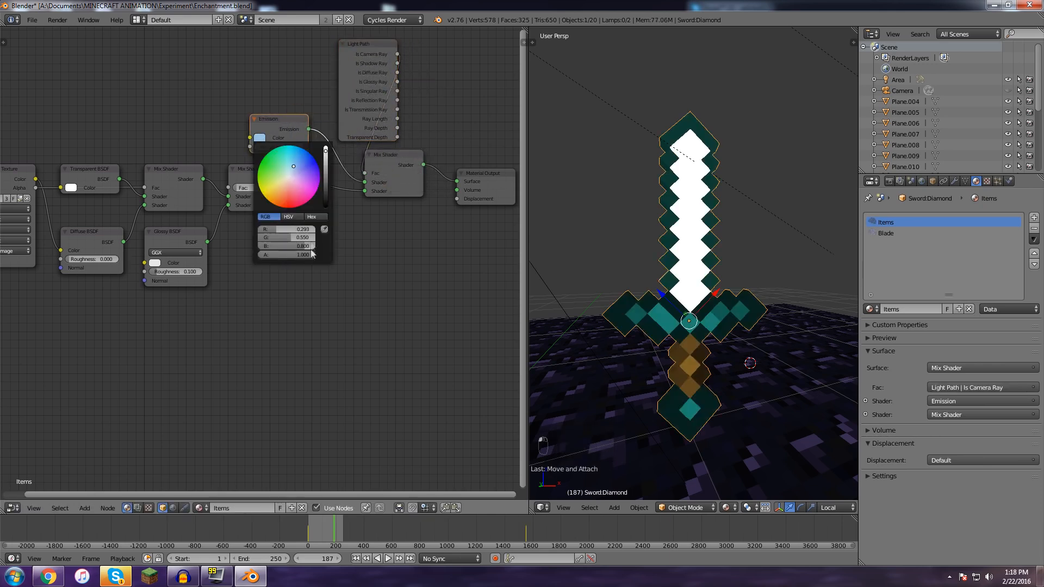
{"action": "left_click", "coordinate": [288, 147]}
{"action": "type", "text": "3"}
{"action": "key", "text": "Return"}
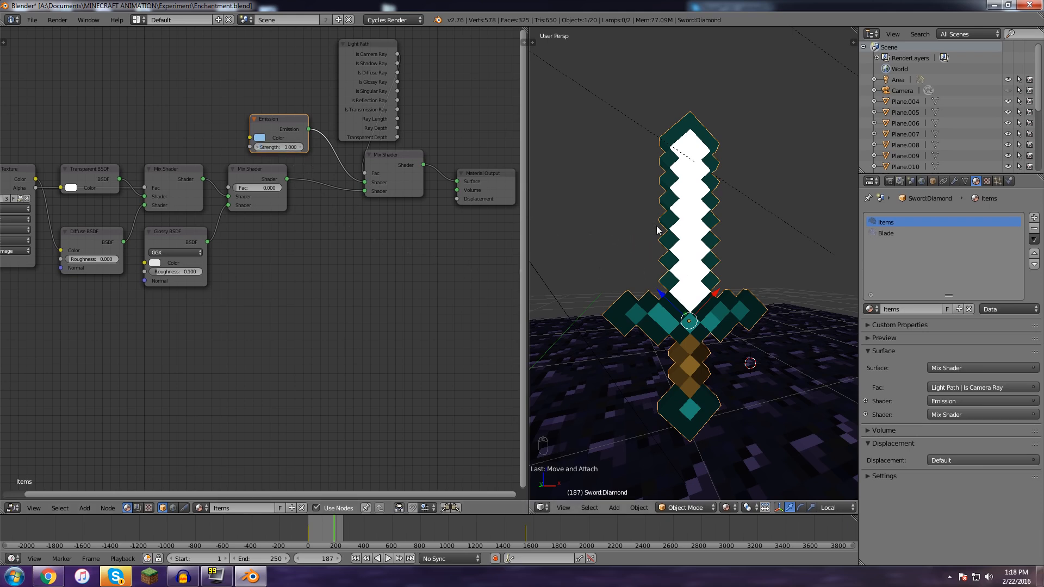
- Set the viewport to Rendered shading and render a still of the current frame
{"action": "left_click", "coordinate": [726, 507]}
{"action": "left_click", "coordinate": [736, 438]}
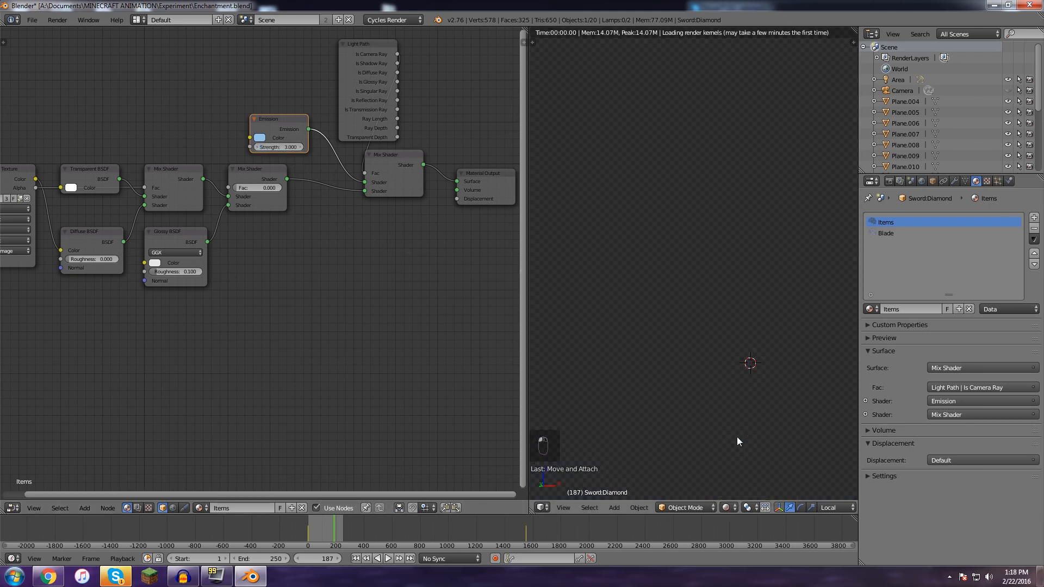
{"action": "scroll", "coordinate": [696, 393], "scroll_direction": "down", "scroll_amount": 1}
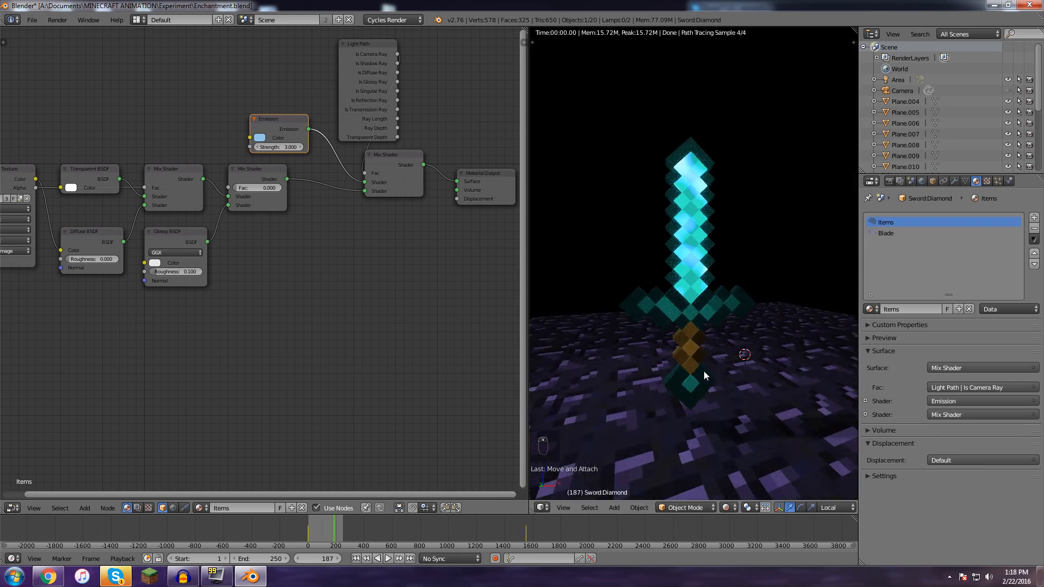
{"action": "key", "text": "F12"}
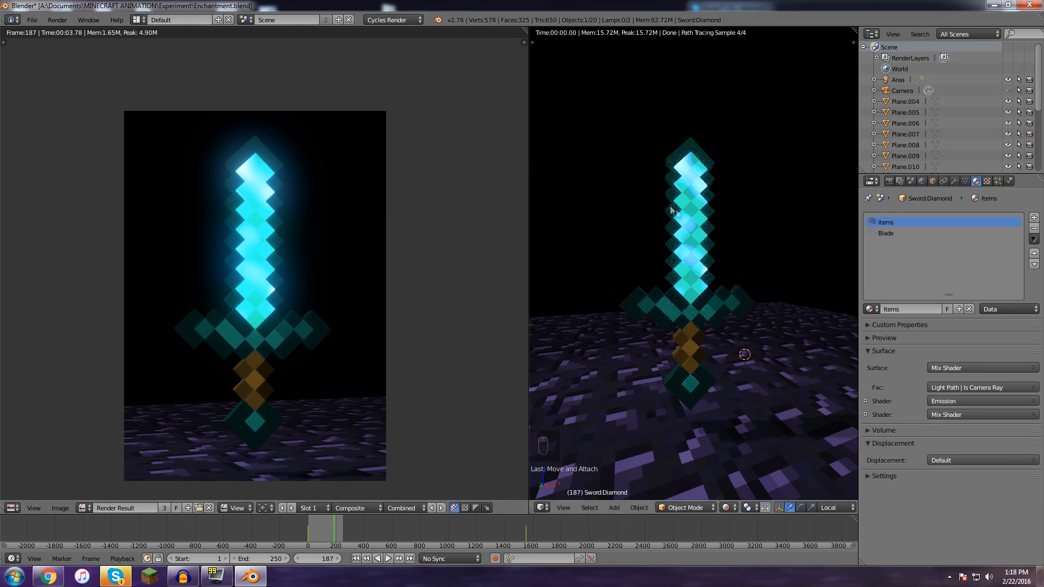
{"action": "key", "text": "Escape"}
- Switch to the Compositing screen layout and set the Fog Glow Glare node's threshold to 0.5
{"action": "left_click", "coordinate": [136, 19]}
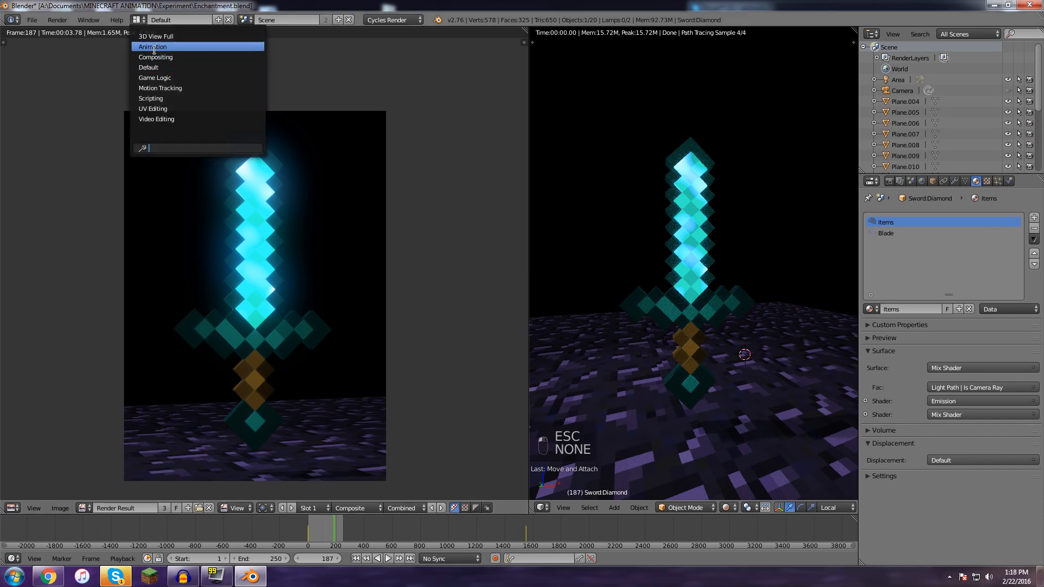
{"action": "left_click", "coordinate": [155, 57]}
{"action": "scroll", "coordinate": [387, 263], "scroll_direction": "down", "scroll_amount": 6}
{"action": "middle_click_drag", "start_coordinate": [289, 252], "coordinate": [397, 242]}
{"action": "scroll", "coordinate": [431, 233], "scroll_direction": "up", "scroll_amount": 4}
{"action": "middle_click_drag", "start_coordinate": [478, 239], "coordinate": [388, 275]}
{"action": "scroll", "coordinate": [498, 276], "scroll_direction": "up", "scroll_amount": 4}
{"action": "scroll", "coordinate": [416, 257], "scroll_direction": "up", "scroll_amount": 6}
{"action": "middle_click_drag", "start_coordinate": [508, 281], "coordinate": [363, 303]}
{"action": "middle_click_drag", "start_coordinate": [454, 330], "coordinate": [502, 360]}
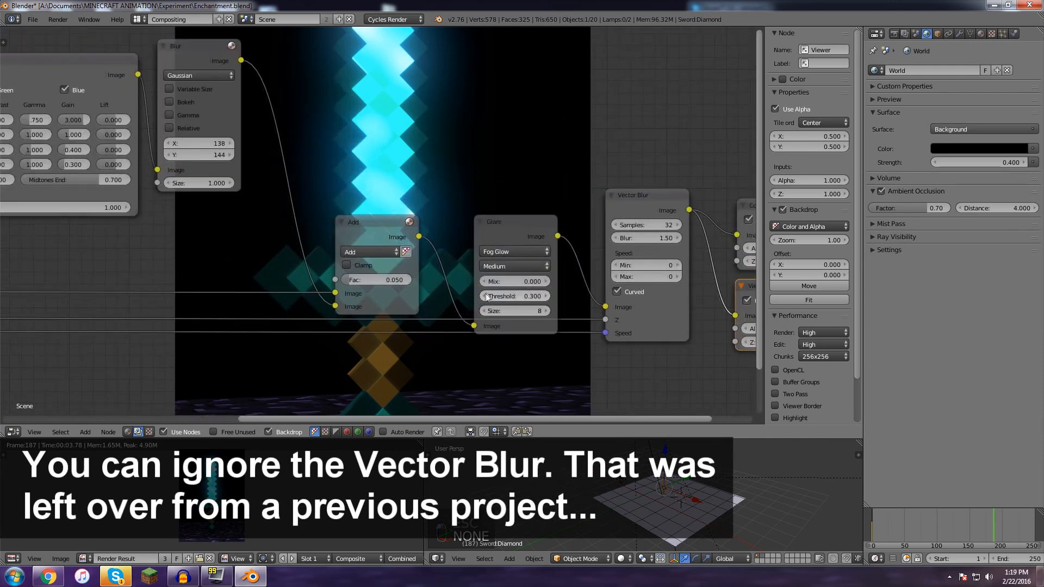
{"action": "left_click", "coordinate": [547, 296]}
{"action": "left_click", "coordinate": [548, 296]}
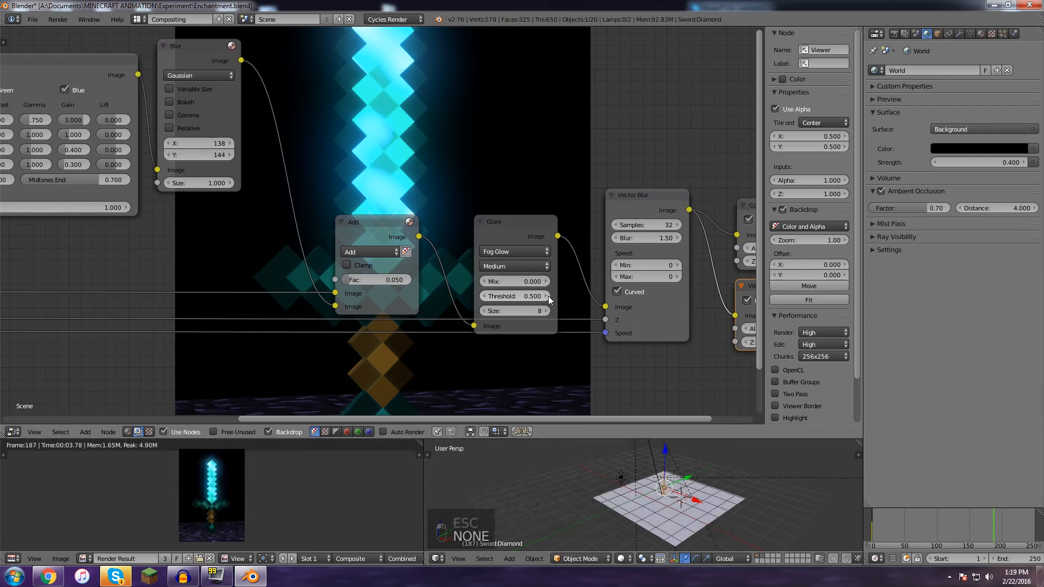
- Set the compositor backdrop zoom to 0.68 and preview the unprocessed Render Layers output in the viewer
{"action": "middle_click_drag", "start_coordinate": [403, 172], "coordinate": [464, 225]}
{"action": "scroll", "coordinate": [452, 207], "scroll_direction": "down", "scroll_amount": 2}
{"action": "scroll", "coordinate": [452, 207], "scroll_direction": "down", "scroll_amount": 1}
{"action": "middle_click_drag", "start_coordinate": [436, 152], "coordinate": [687, 183]}
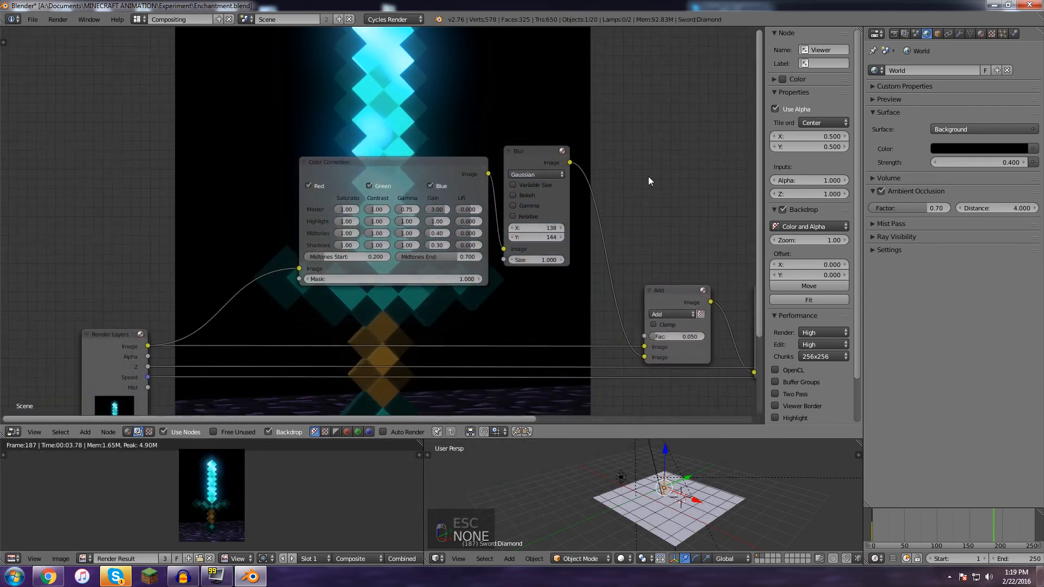
{"action": "left_click_drag", "start_coordinate": [818, 244], "coordinate": [799, 245]}
{"action": "middle_click_drag", "start_coordinate": [499, 263], "coordinate": [698, 234]}
{"action": "middle_click_drag", "start_coordinate": [457, 209], "coordinate": [650, 159]}
{"action": "left_click", "coordinate": [512, 269], "text": "ctrl+shift"}
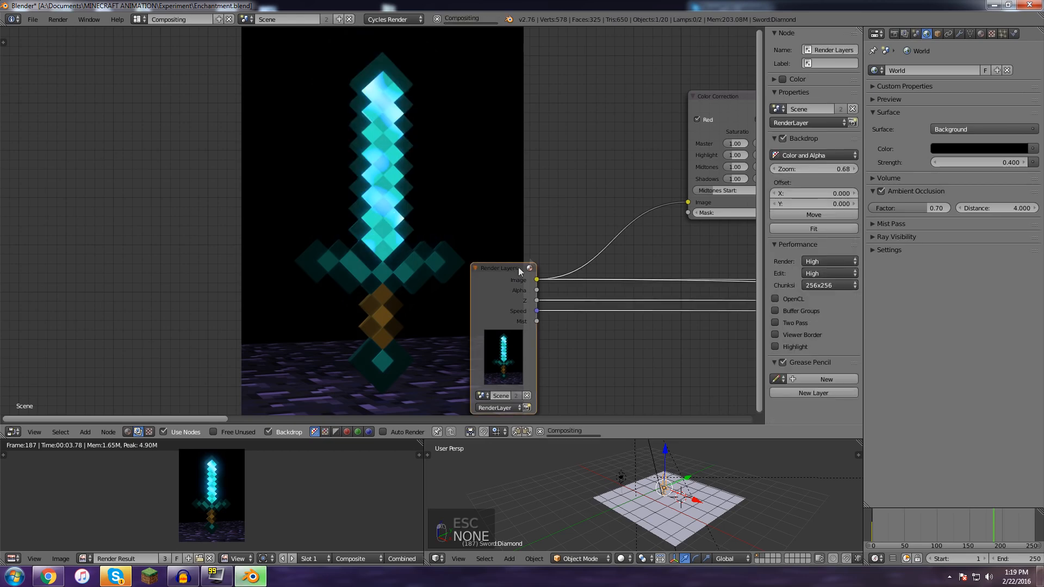
- Preview the fully composited image by linking the Vector Blur node's output to the viewer
{"action": "middle_click_drag", "start_coordinate": [738, 228], "coordinate": [467, 222]}
{"action": "middle_click_drag", "start_coordinate": [654, 238], "coordinate": [522, 270]}
{"action": "middle_click_drag", "start_coordinate": [687, 177], "coordinate": [501, 221]}
{"action": "mouse_move", "coordinate": [647, 198]}
{"action": "middle_mouse_down"}
{"action": "mouse_move", "coordinate": [555, 282]}
{"action": "mouse_move", "coordinate": [509, 304]}
{"action": "middle_mouse_up"}
{"action": "left_click", "coordinate": [563, 381], "text": "ctrl+shift"}
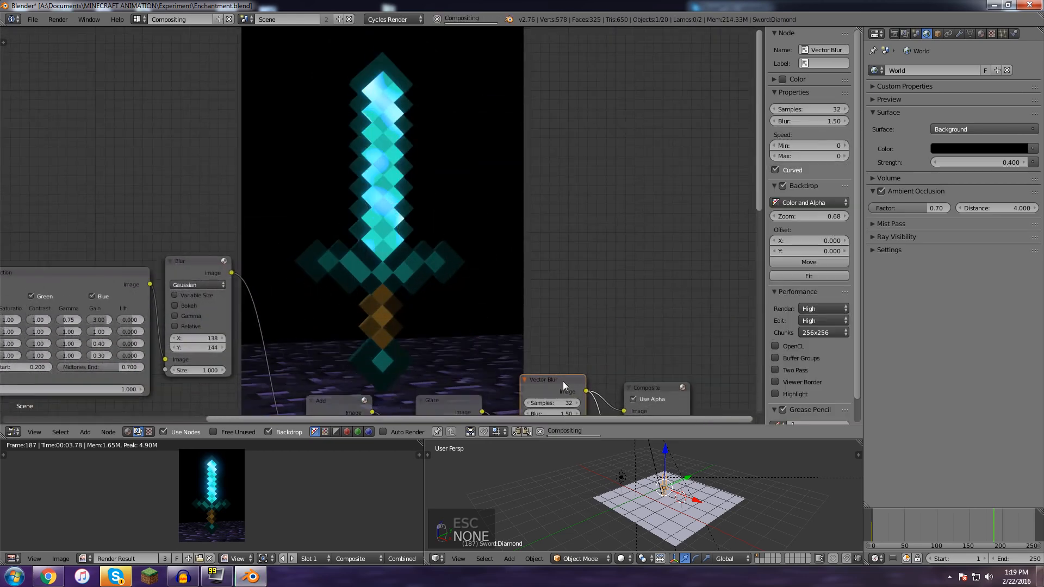
- Set the Add node's factor to 0 to view the image without the blurred glow
{"action": "mouse_move", "coordinate": [434, 143]}
{"action": "middle_mouse_down"}
{"action": "mouse_move", "coordinate": [510, 101]}
{"action": "mouse_move", "coordinate": [550, 52]}
{"action": "middle_mouse_up"}
{"action": "middle_click_drag", "start_coordinate": [309, 290], "coordinate": [400, 162]}
{"action": "middle_click_drag", "start_coordinate": [417, 213], "coordinate": [230, 197]}
{"action": "middle_click_drag", "start_coordinate": [426, 178], "coordinate": [536, 309]}
{"action": "left_click_drag", "start_coordinate": [549, 343], "coordinate": [502, 338]}
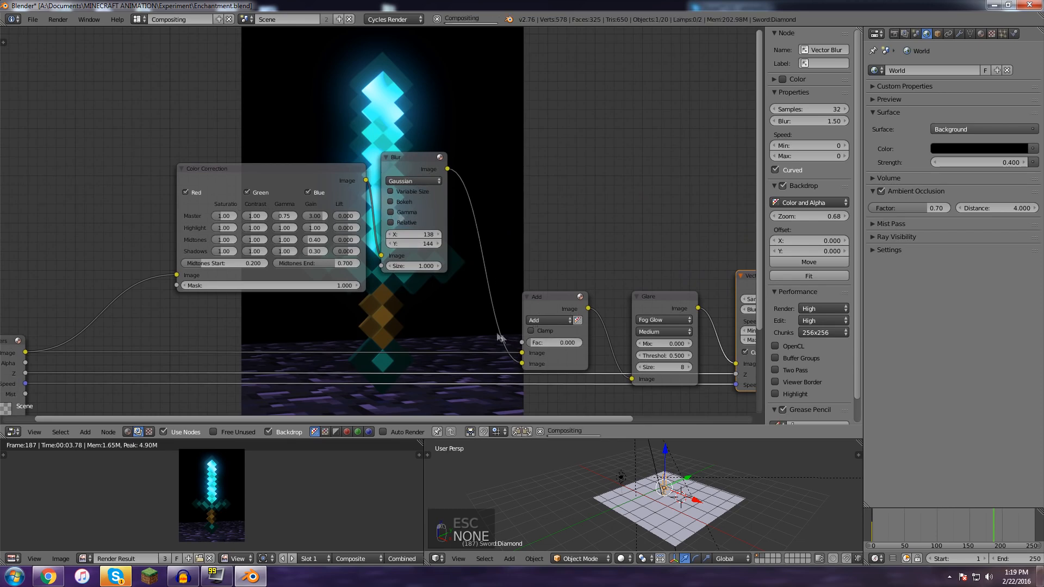
- Set the Add node's factor to 0.1 to strengthen the blurred glow
{"action": "middle_click_drag", "start_coordinate": [489, 329], "coordinate": [461, 281]}
{"action": "left_click", "coordinate": [520, 296]}
{"action": "type", "text": "0.1"}
{"action": "key", "text": "Return"}
{"action": "middle_click_drag", "start_coordinate": [519, 294], "coordinate": [537, 413]}
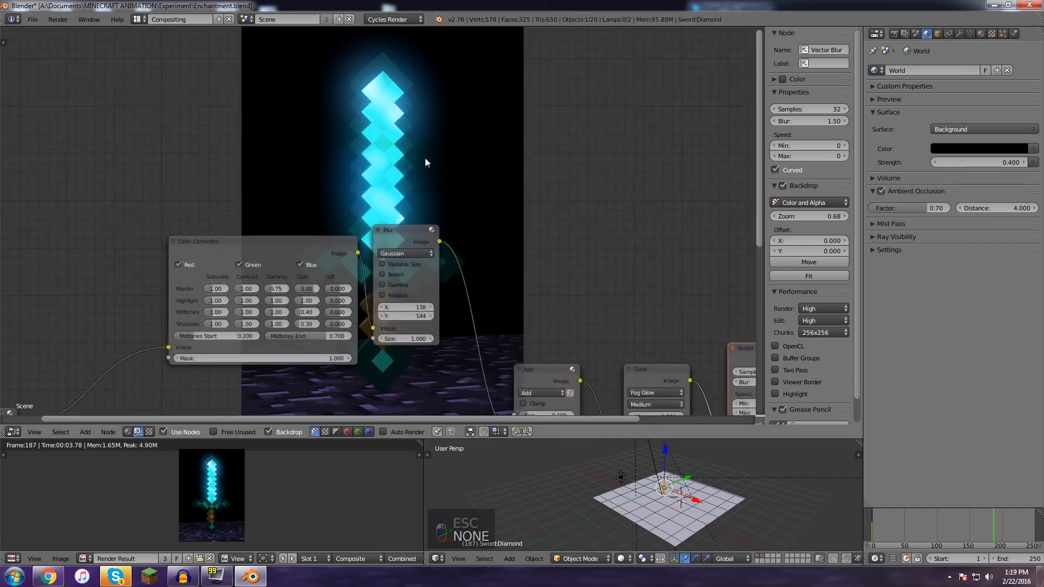
- Set the Add node's factor to 0.05 for a subtler glow
{"action": "middle_click_drag", "start_coordinate": [425, 158], "coordinate": [419, 260]}
{"action": "middle_click_drag", "start_coordinate": [466, 191], "coordinate": [431, 5]}
{"action": "scroll", "coordinate": [491, 210], "scroll_direction": "up", "scroll_amount": 2}
{"action": "left_click", "coordinate": [524, 351]}
{"action": "type", "text": ".05"}
{"action": "key", "text": "Return"}
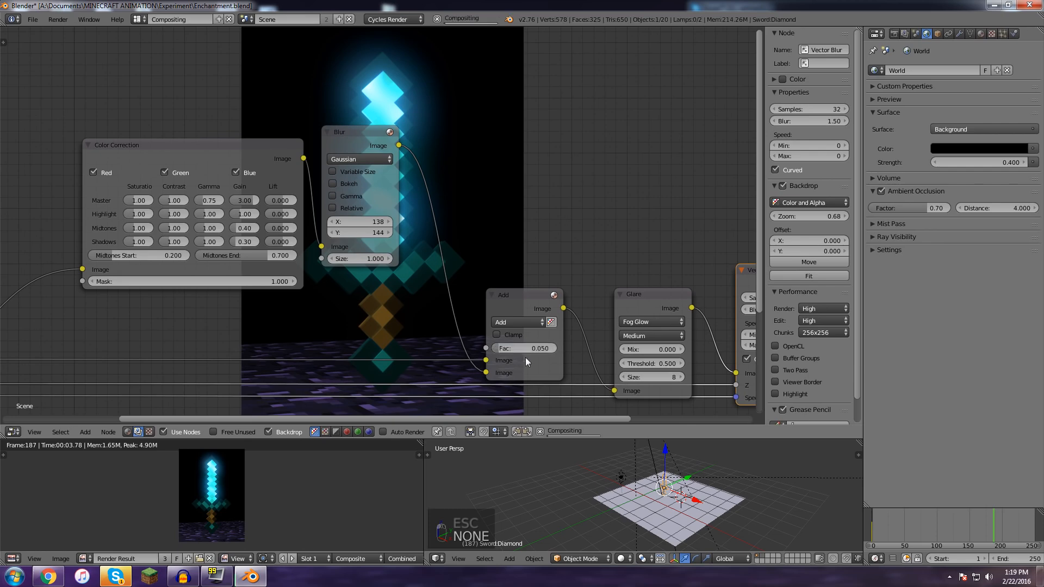
- Examine the Color Correction, Blur and Add node settings, and preview the Color Correction output in the viewer
{"action": "middle_click_drag", "start_coordinate": [216, 317], "coordinate": [433, 190]}
{"action": "middle_click_drag", "start_coordinate": [333, 147], "coordinate": [328, 236]}
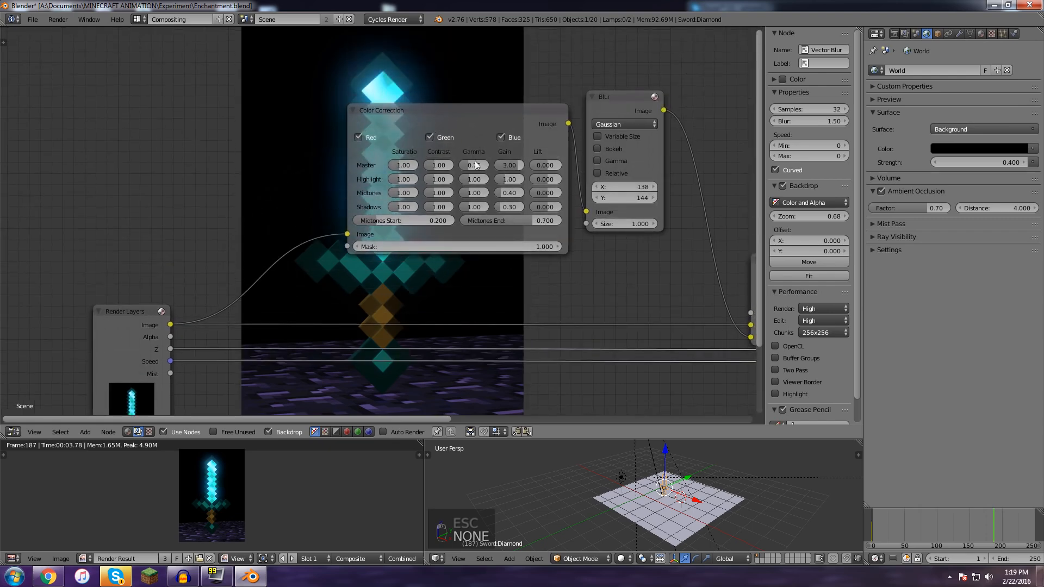
{"action": "middle_click_drag", "start_coordinate": [641, 253], "coordinate": [632, 254]}
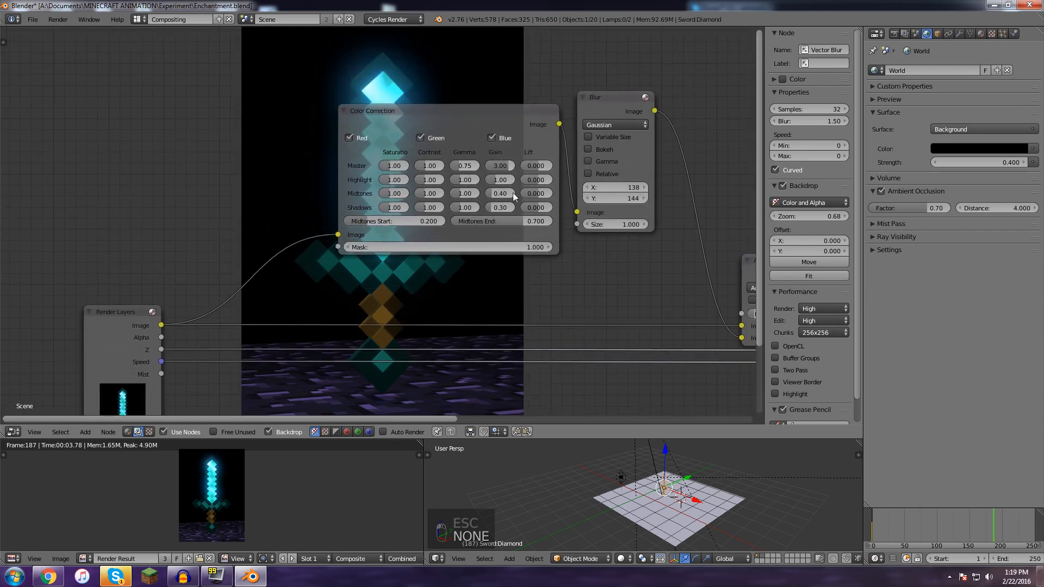
{"action": "middle_click_drag", "start_coordinate": [505, 207], "coordinate": [356, 219]}
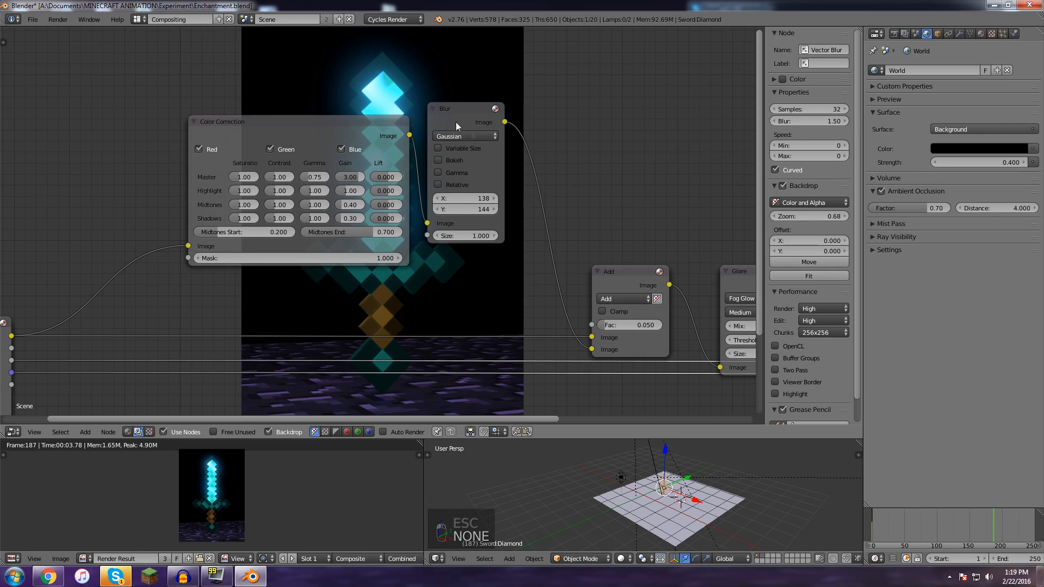
{"action": "middle_click_drag", "start_coordinate": [611, 275], "coordinate": [521, 209]}
{"action": "middle_click_drag", "start_coordinate": [370, 220], "coordinate": [561, 235]}
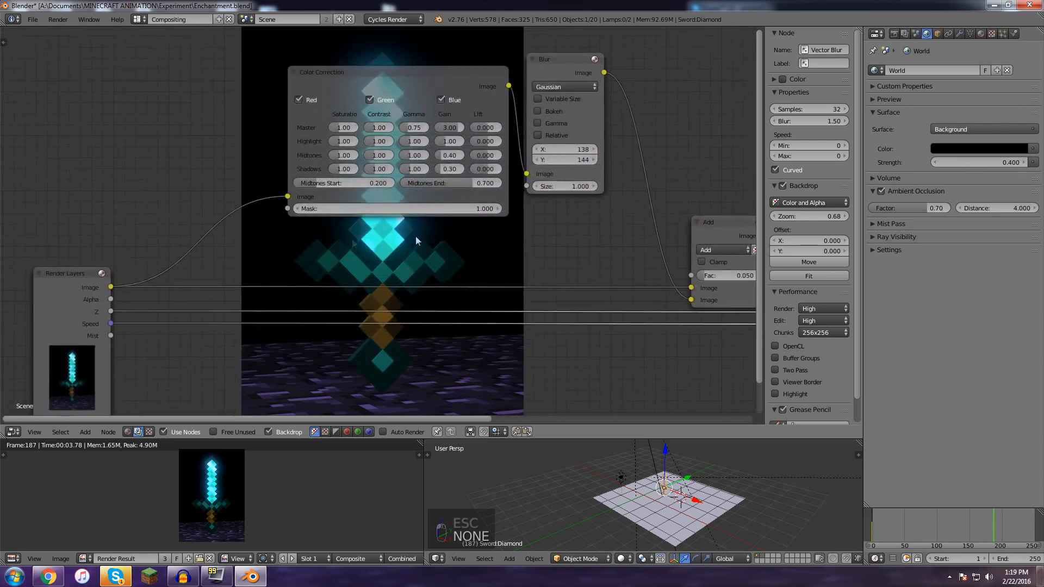
{"action": "middle_click_drag", "start_coordinate": [80, 271], "coordinate": [187, 285]}
{"action": "left_click", "coordinate": [513, 83]}
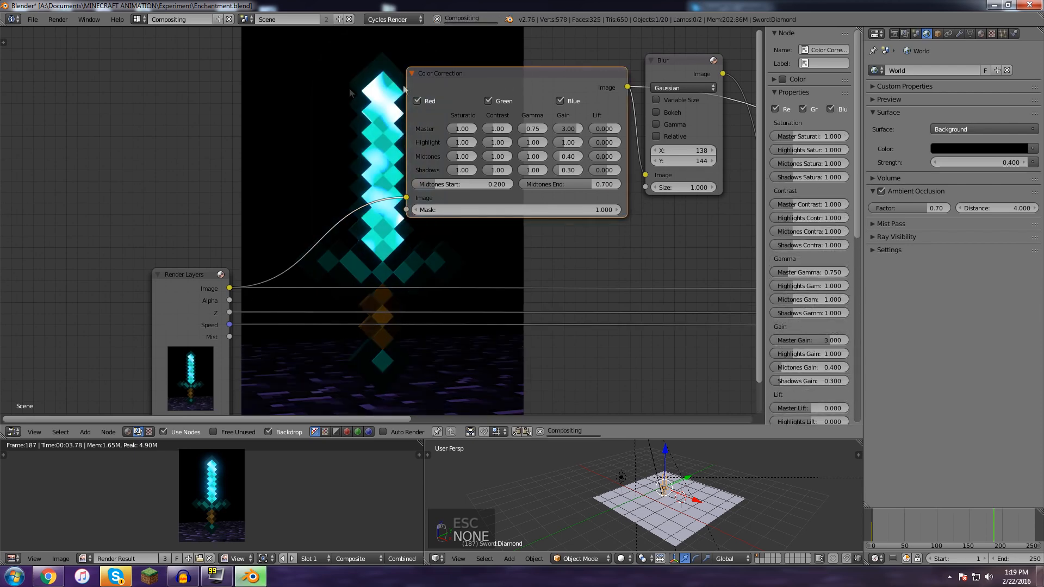
{"action": "middle_click_drag", "start_coordinate": [347, 144], "coordinate": [376, 260]}
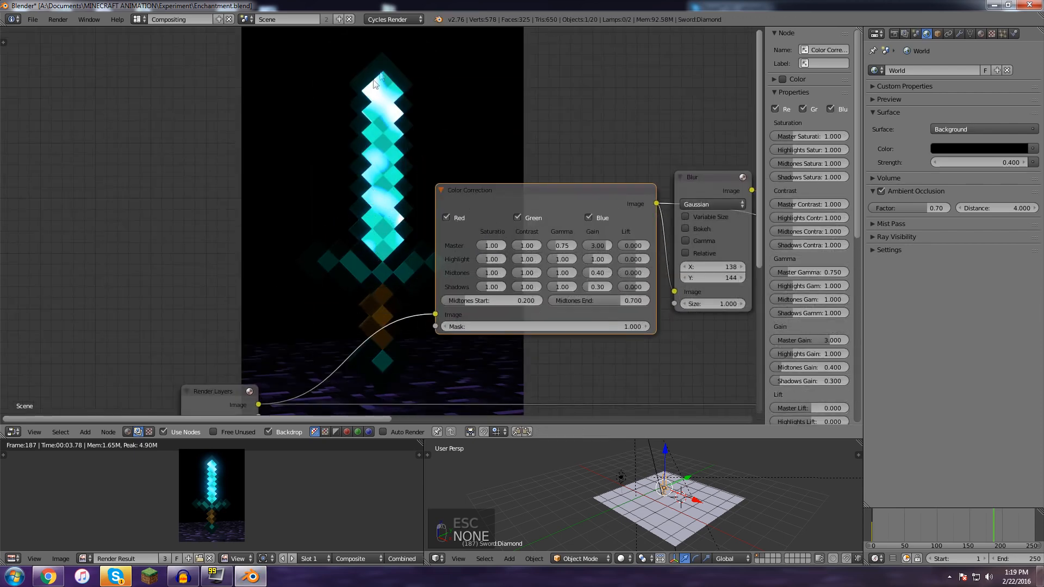
{"action": "middle_click_drag", "start_coordinate": [622, 177], "coordinate": [467, 188]}
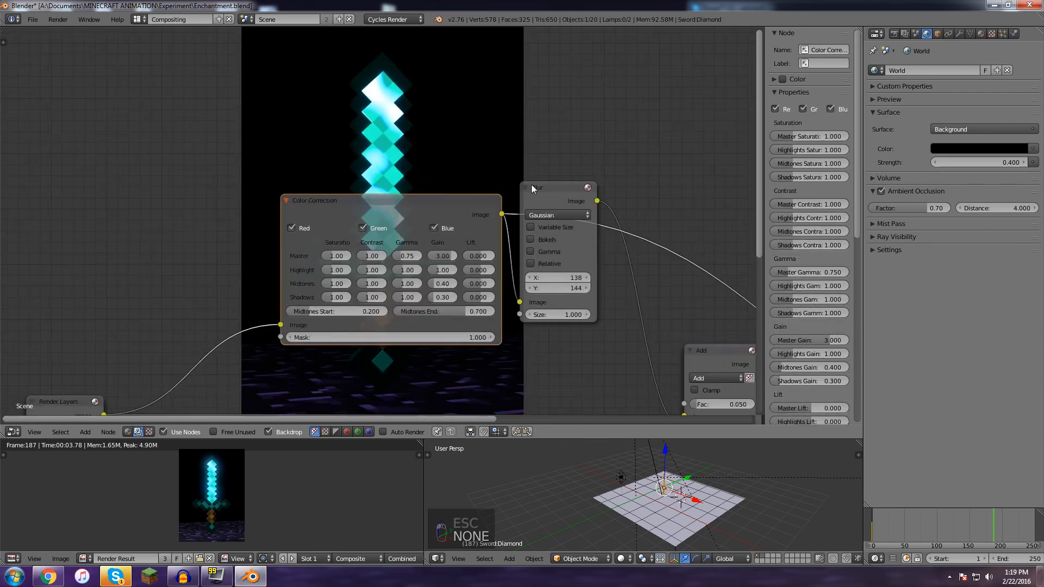
- Preview the outputs of the Blur, Add, Glare and Vector Blur nodes one after another in the compositor backdrop
{"action": "left_click", "coordinate": [536, 186], "text": "ctrl+shift"}
{"action": "middle_click_drag", "start_coordinate": [642, 268], "coordinate": [459, 152]}
{"action": "left_click", "coordinate": [530, 216], "text": "ctrl+shift"}
{"action": "middle_click_drag", "start_coordinate": [531, 214], "coordinate": [415, 196]}
{"action": "left_click", "coordinate": [528, 205], "text": "ctrl+shift"}
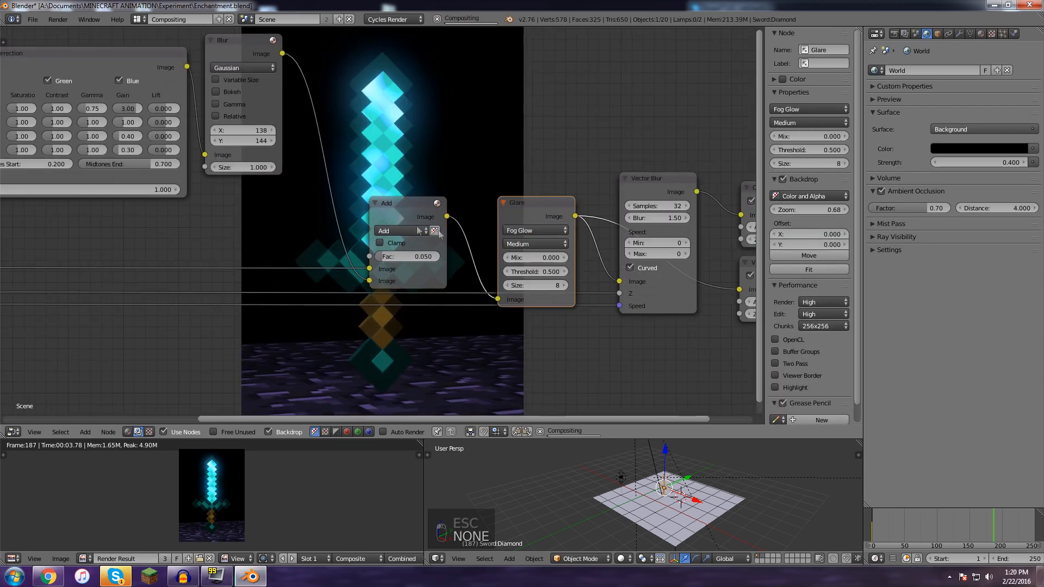
{"action": "middle_click_drag", "start_coordinate": [587, 155], "coordinate": [456, 168]}
{"action": "left_click", "coordinate": [513, 187], "text": "ctrl+shift"}
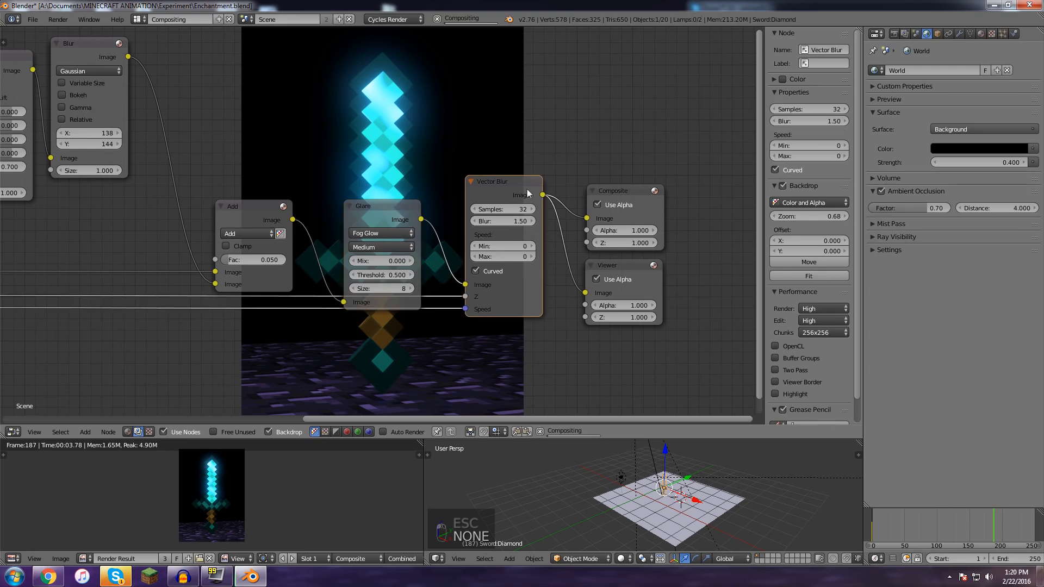
{"action": "middle_click_drag", "start_coordinate": [513, 187], "coordinate": [579, 201]}
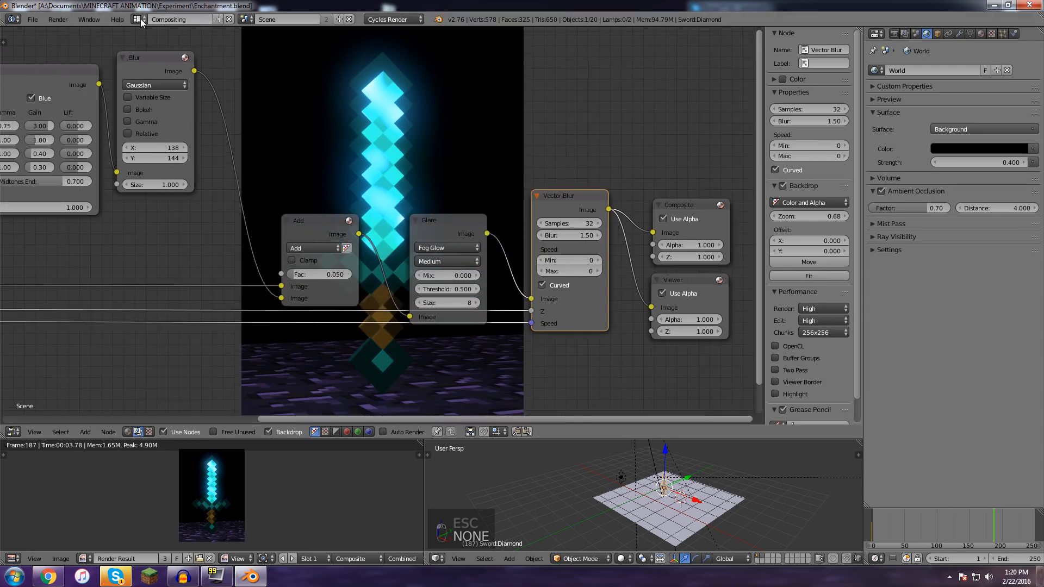
- Switch to the Default screen layout and play back the sword animation
{"action": "left_click", "coordinate": [175, 19]}
{"action": "left_click", "coordinate": [170, 77]}
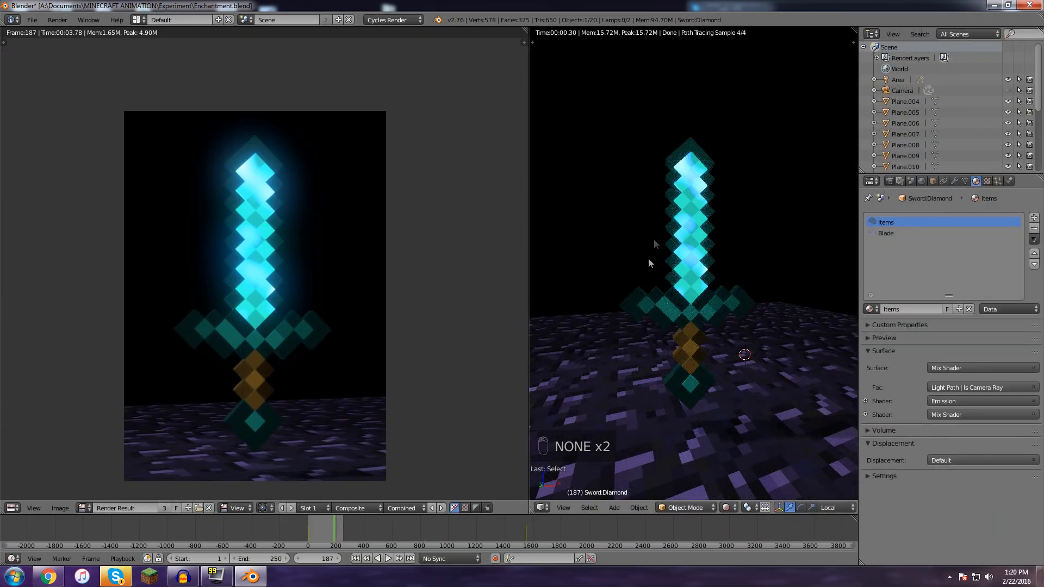
{"action": "key", "text": "alt+a"}
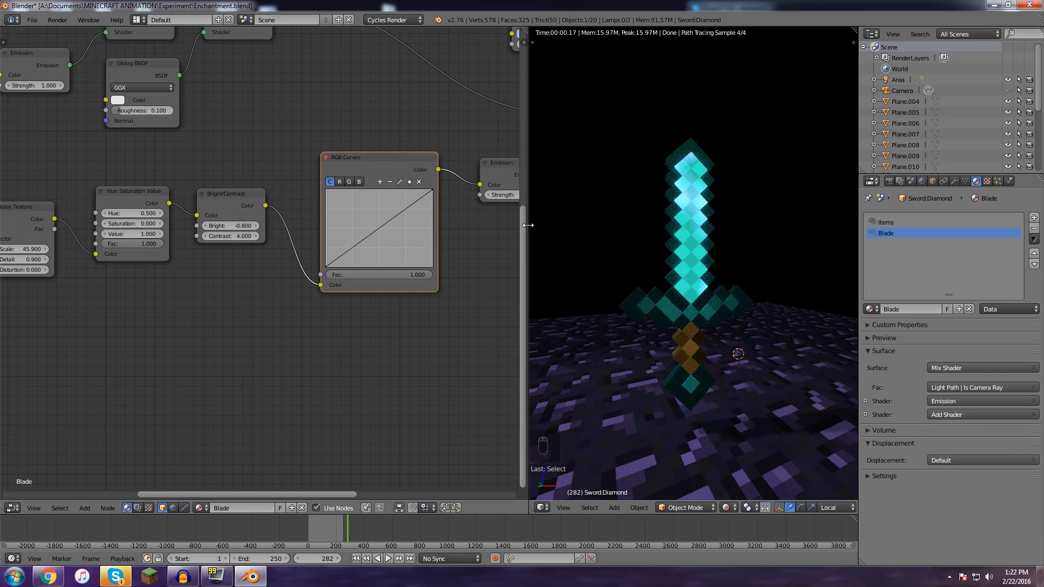
- Examine the Blade material's node chain from Texture Coordinate, Mapping and Noise Texture through Hue Saturation Value and Bright/Contrast to RGB Curves
{"action": "mouse_move", "coordinate": [275, 299]}
{"action": "middle_mouse_down"}
{"action": "mouse_move", "coordinate": [292, 295]}
{"action": "mouse_move", "coordinate": [261, 273]}
{"action": "mouse_move", "coordinate": [281, 284]}
{"action": "mouse_move", "coordinate": [239, 266]}
{"action": "mouse_move", "coordinate": [163, 266]}
{"action": "mouse_move", "coordinate": [269, 289]}
{"action": "middle_mouse_up"}
{"action": "scroll", "coordinate": [288, 281], "scroll_direction": "up", "scroll_amount": 1}
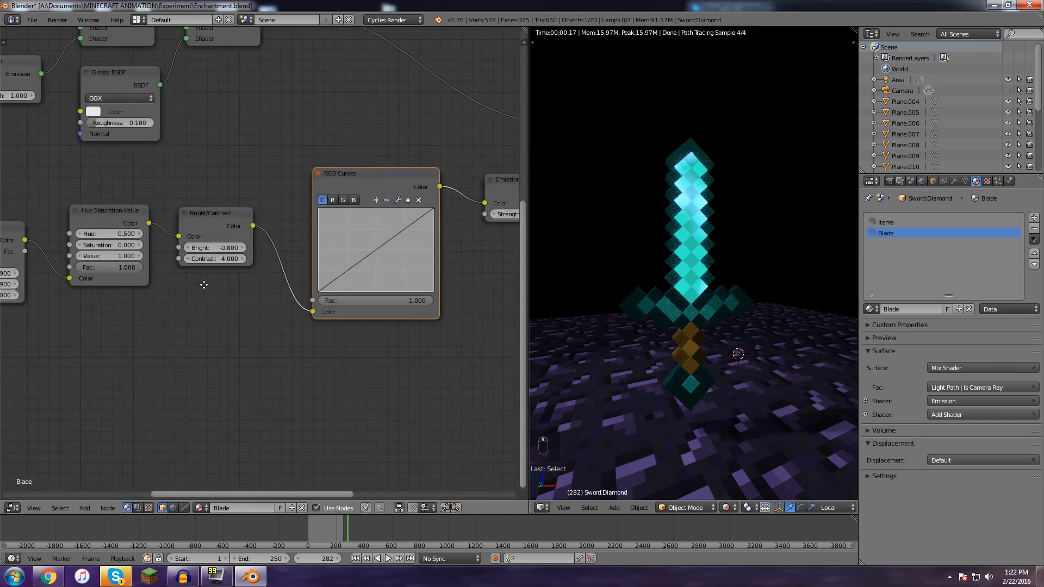
{"action": "middle_click_drag", "start_coordinate": [204, 284], "coordinate": [250, 281]}
{"action": "middle_click_drag", "start_coordinate": [122, 330], "coordinate": [224, 345]}
{"action": "middle_click_drag", "start_coordinate": [300, 311], "coordinate": [276, 212]}
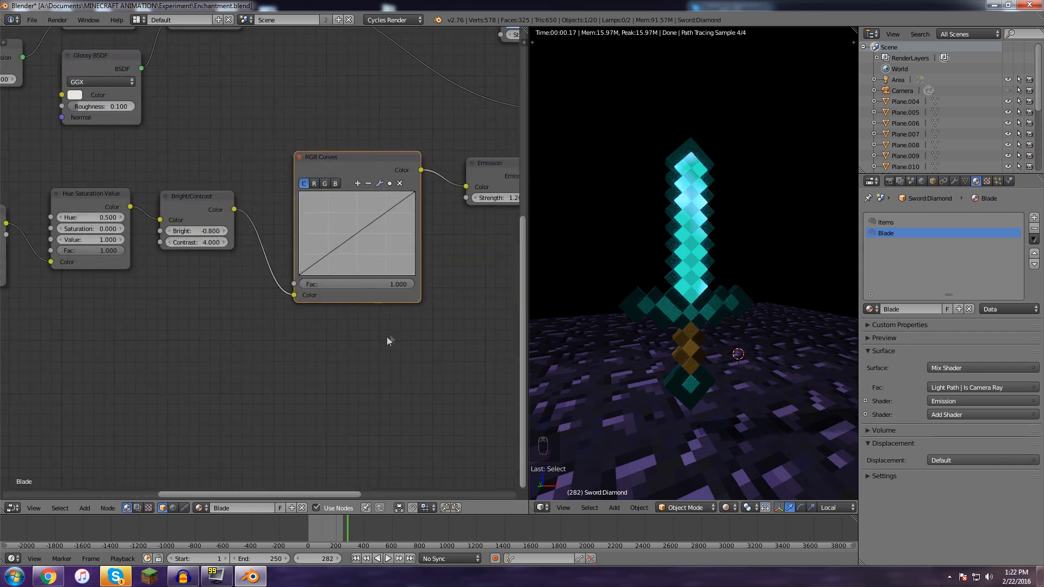
{"action": "middle_click_drag", "start_coordinate": [368, 363], "coordinate": [243, 342]}
{"action": "middle_click_drag", "start_coordinate": [326, 263], "coordinate": [36, 365]}
{"action": "middle_click_drag", "start_coordinate": [68, 412], "coordinate": [225, 238]}
{"action": "middle_click_drag", "start_coordinate": [359, 243], "coordinate": [170, 237]}
{"action": "middle_click_drag", "start_coordinate": [367, 224], "coordinate": [207, 219]}
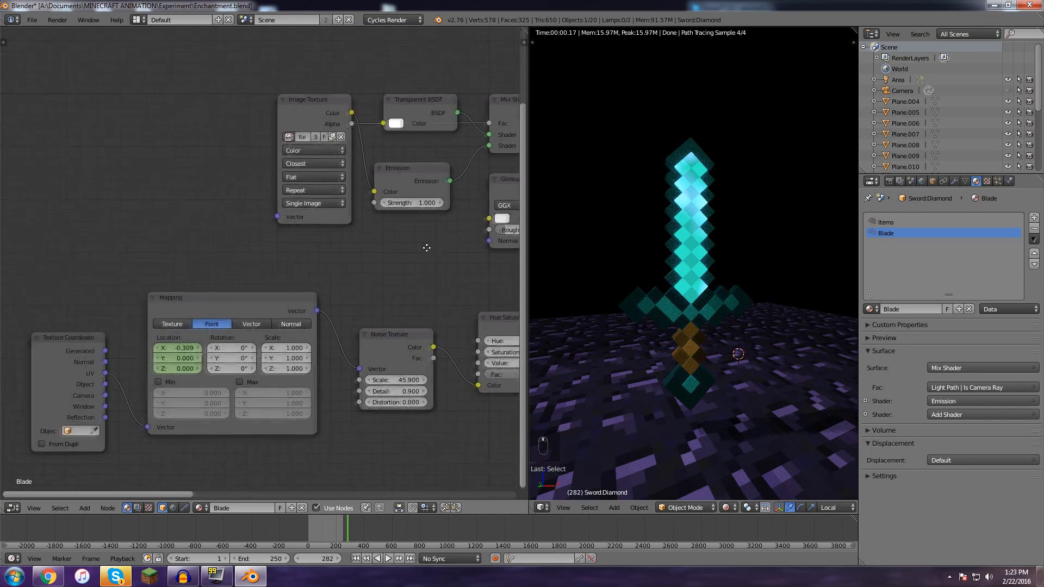
- Examine how the Blade material's texture shaders and noise Emission combine in the Add Shader, alongside the Light Path and second Emission nodes
{"action": "middle_click_drag", "start_coordinate": [427, 247], "coordinate": [307, 216]}
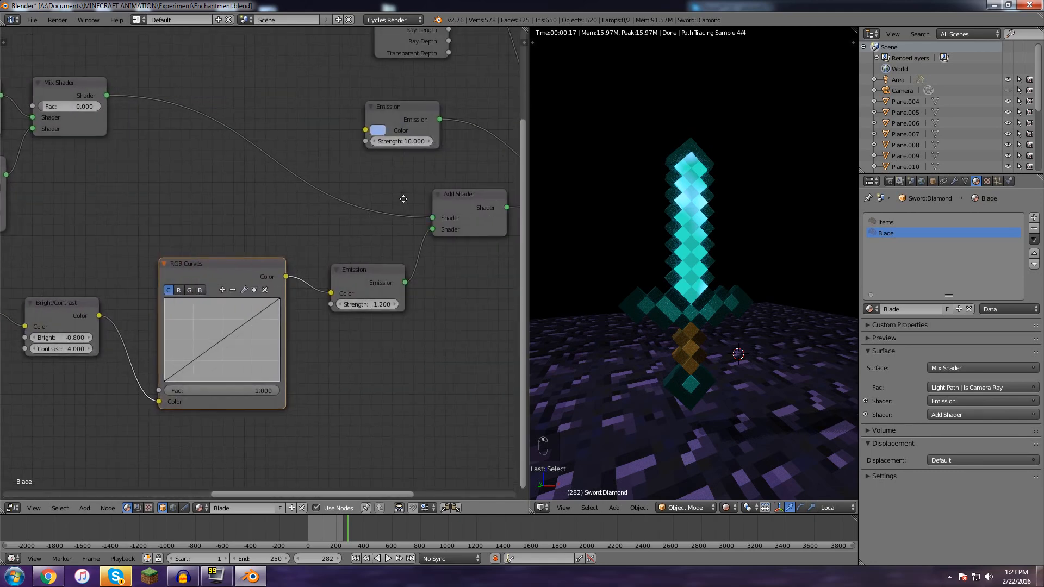
{"action": "middle_click_drag", "start_coordinate": [404, 199], "coordinate": [219, 235]}
{"action": "middle_click_drag", "start_coordinate": [381, 164], "coordinate": [174, 190]}
{"action": "middle_click_drag", "start_coordinate": [98, 221], "coordinate": [274, 216]}
{"action": "middle_click_drag", "start_coordinate": [157, 208], "coordinate": [173, 160]}
{"action": "middle_click_drag", "start_coordinate": [403, 235], "coordinate": [133, 223]}
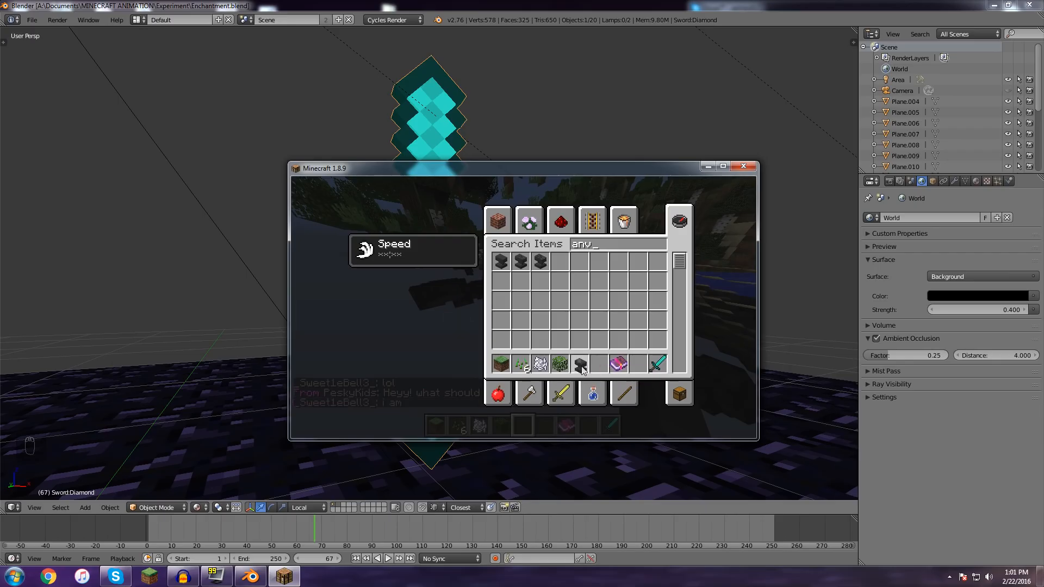
- In Minecraft, close the creative inventory and the chat, and look around the shoreline terrain
{"action": "left_click", "coordinate": [498, 221]}
{"action": "key", "text": "e"}
{"action": "key", "text": "t"}
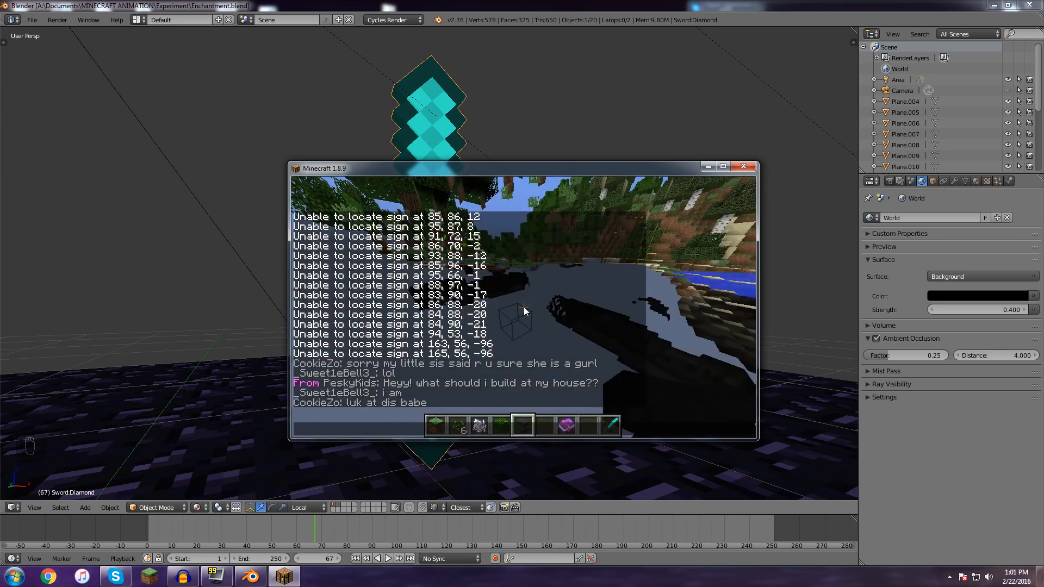
{"action": "key", "text": "Escape"}
{"action": "key", "text": "w"}
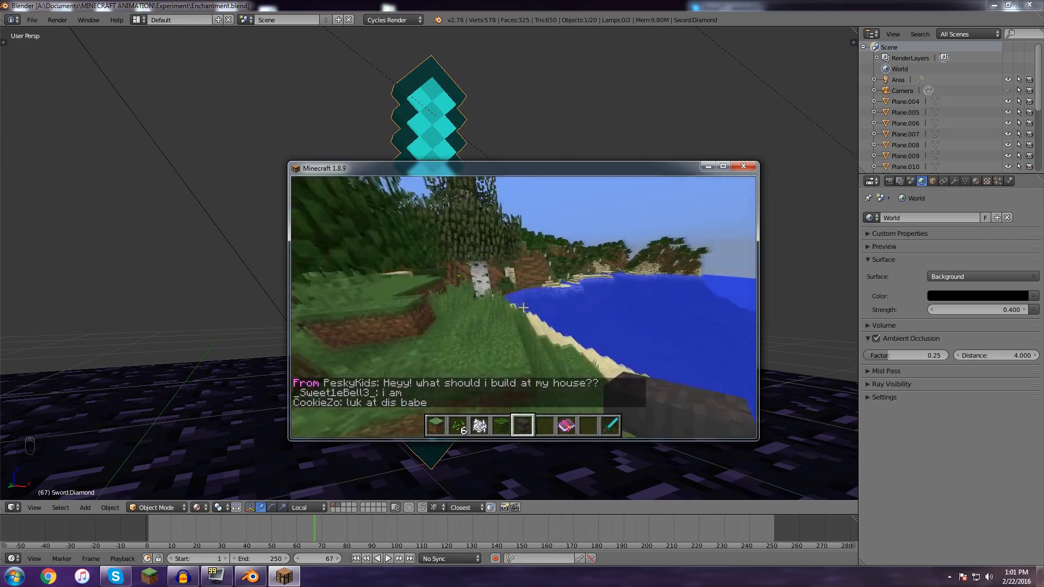
{"action": "key", "text": "w"}
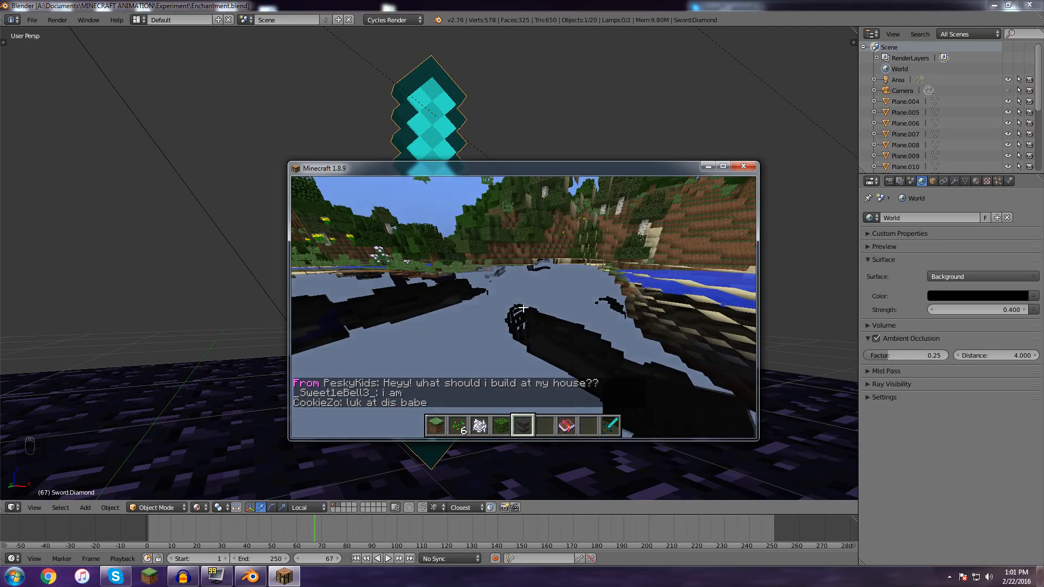
{"action": "key", "text": "w"}
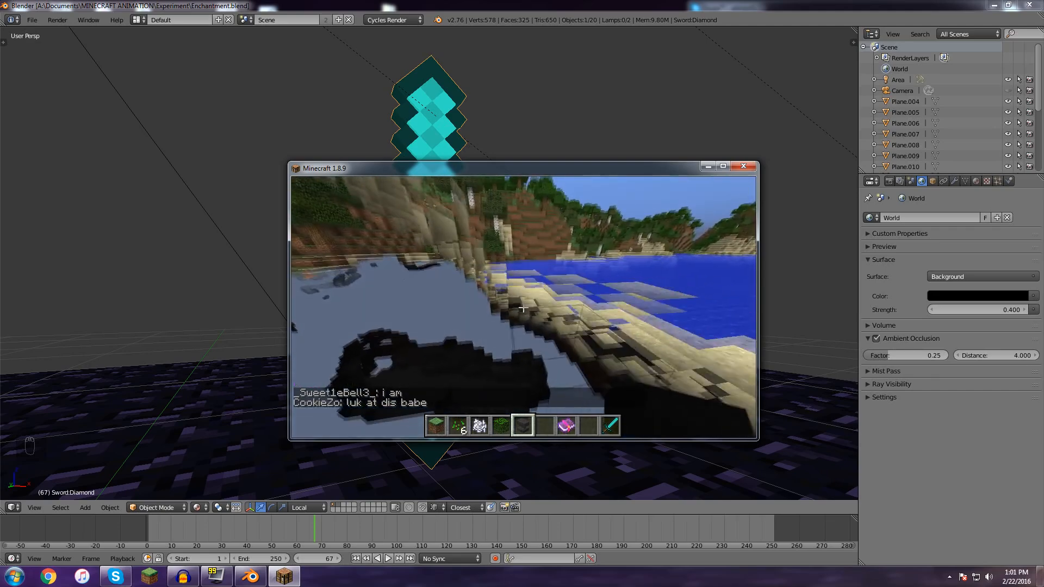
{"action": "key", "text": "w"}
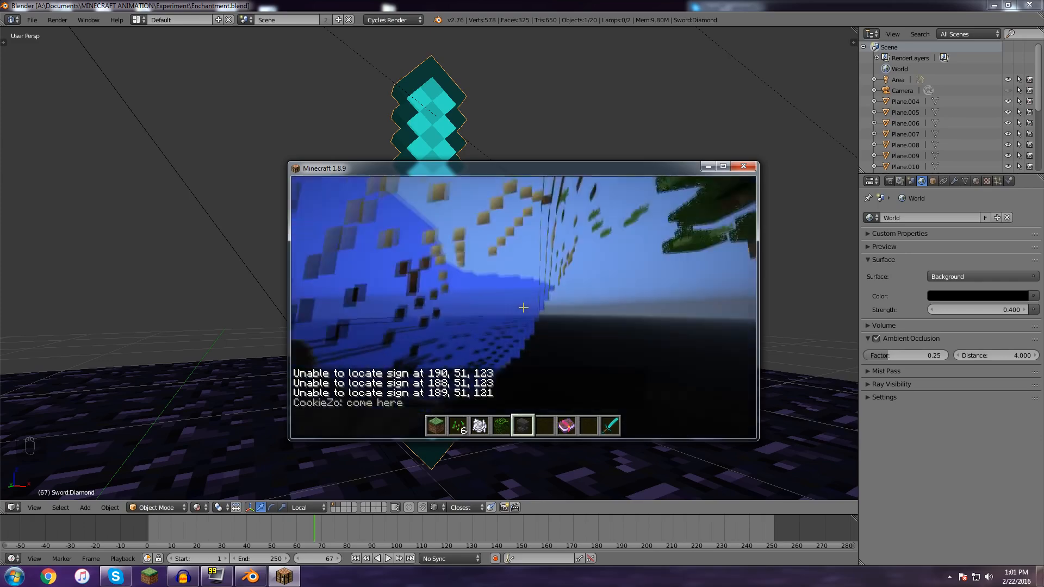
- Maximize the Minecraft window and continue exploring the terrain
{"action": "key", "text": "e"}
{"action": "left_click", "coordinate": [723, 166]}
{"action": "key", "text": "e"}
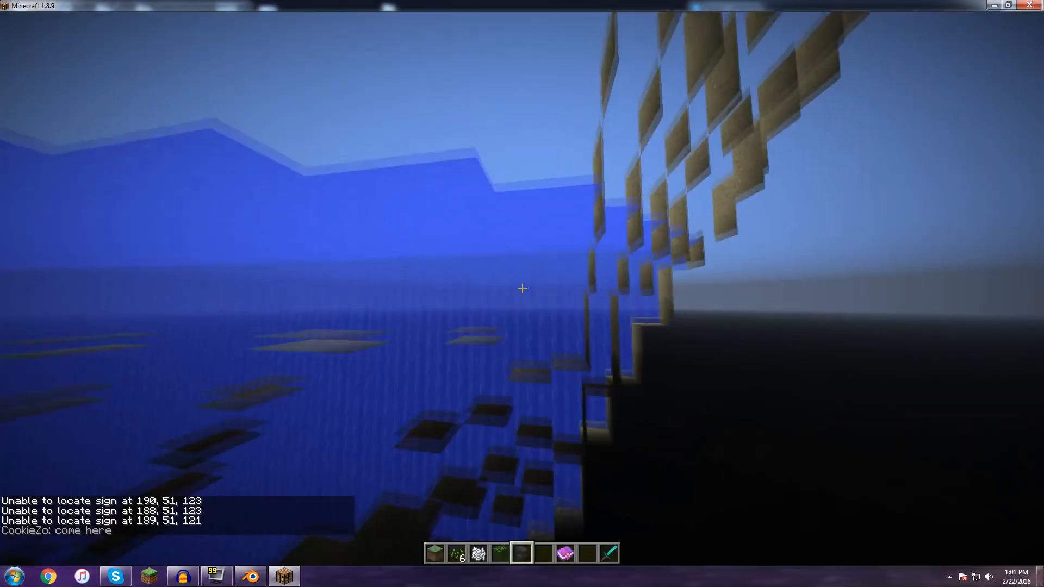
{"action": "key", "text": "w"}
{"action": "key", "text": "w"}
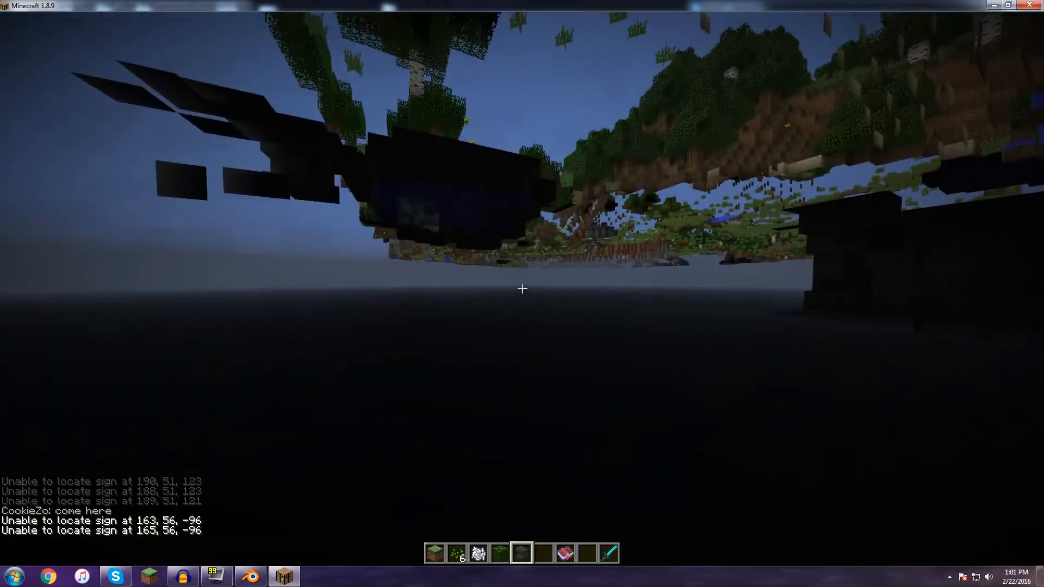
{"action": "key", "text": "w"}
{"action": "key", "text": "w"}
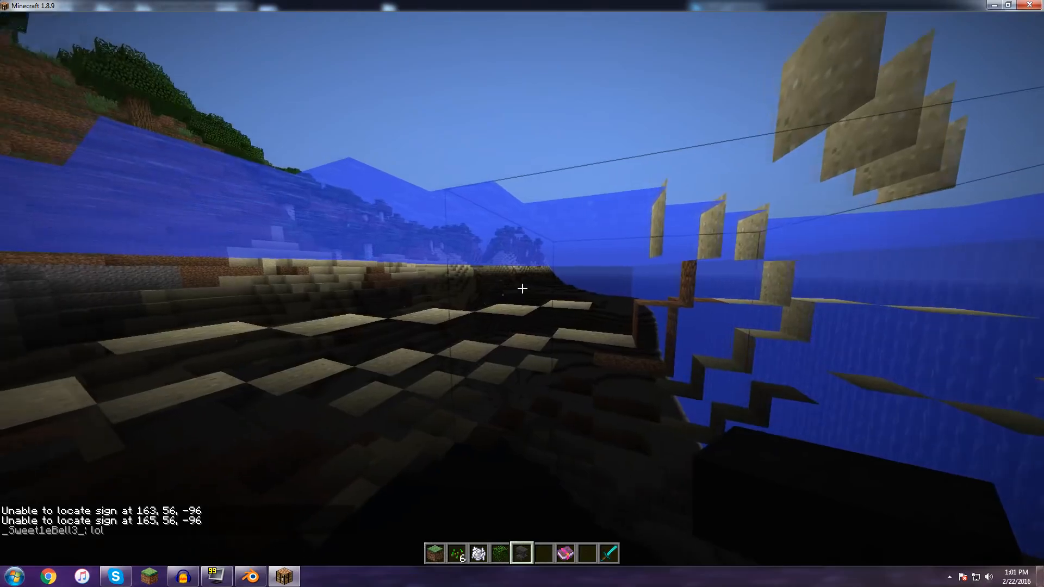
- Send the chat message "test"
{"action": "type", "text": "ttest"}
{"action": "key", "text": "Return"}
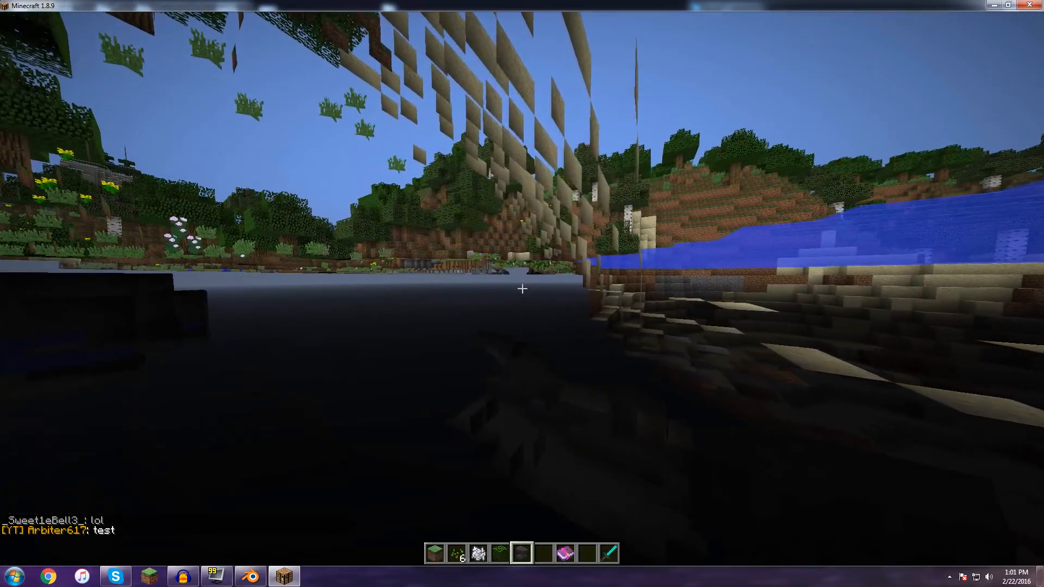
{"action": "key", "text": "w"}
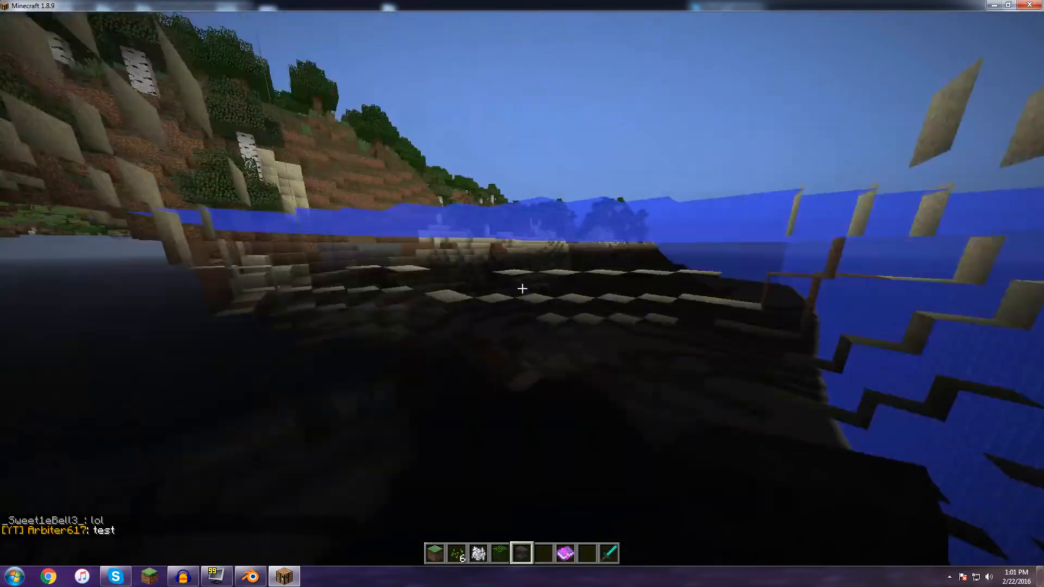
- Cycle through the third-person camera views back to first person and inspect the surrounding water, sand and sky
{"action": "key", "text": "Tab"}
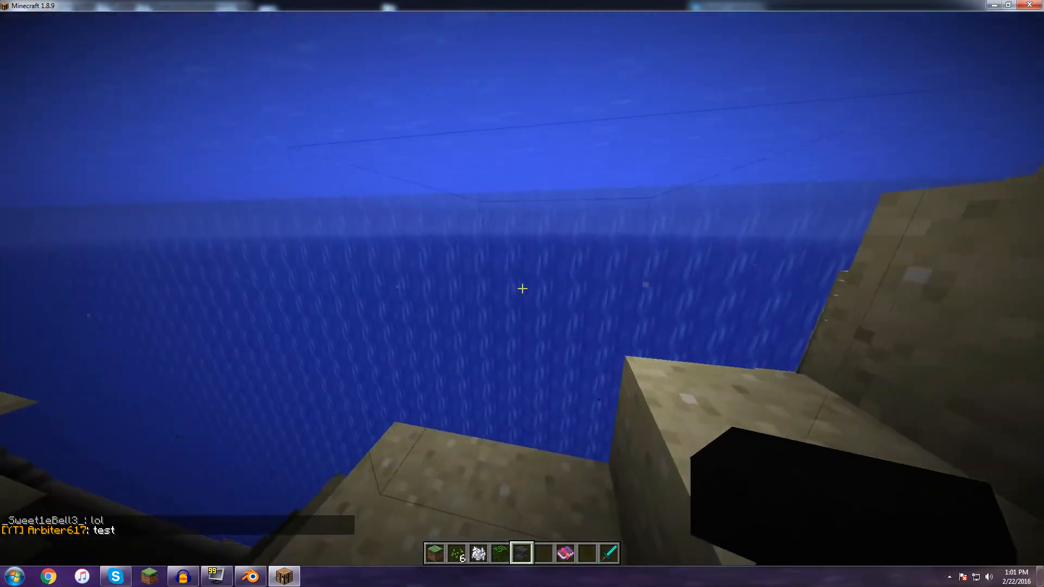
{"action": "key", "text": "F5"}
{"action": "key", "text": "F5"}
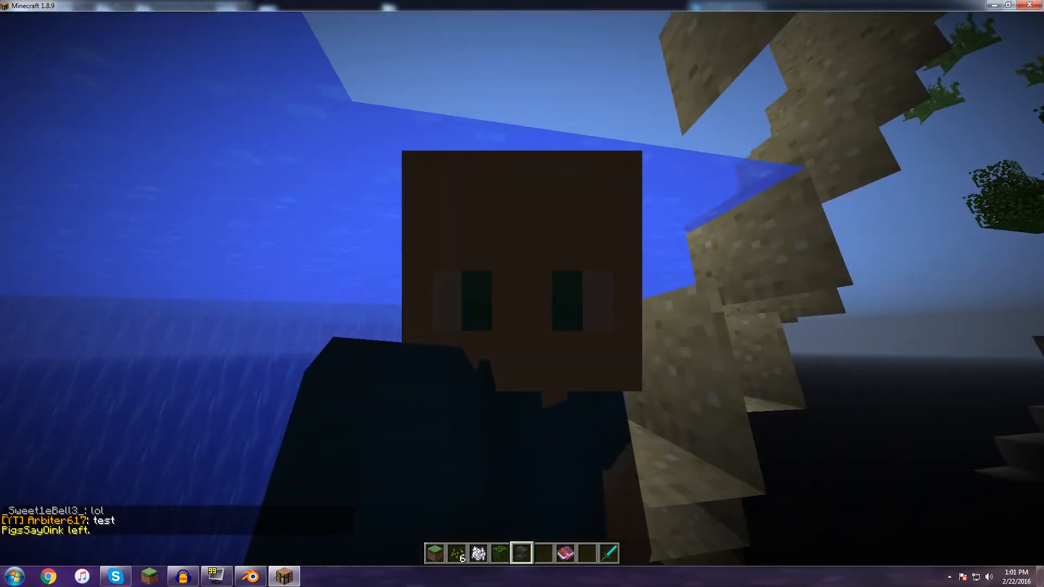
{"action": "key", "text": "F5"}
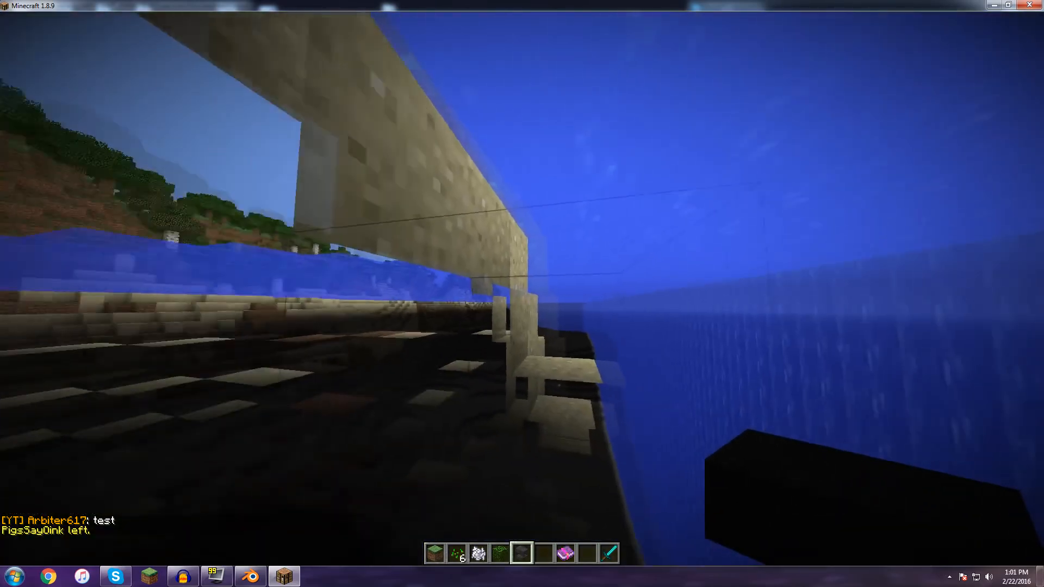
{"action": "key", "text": "w"}
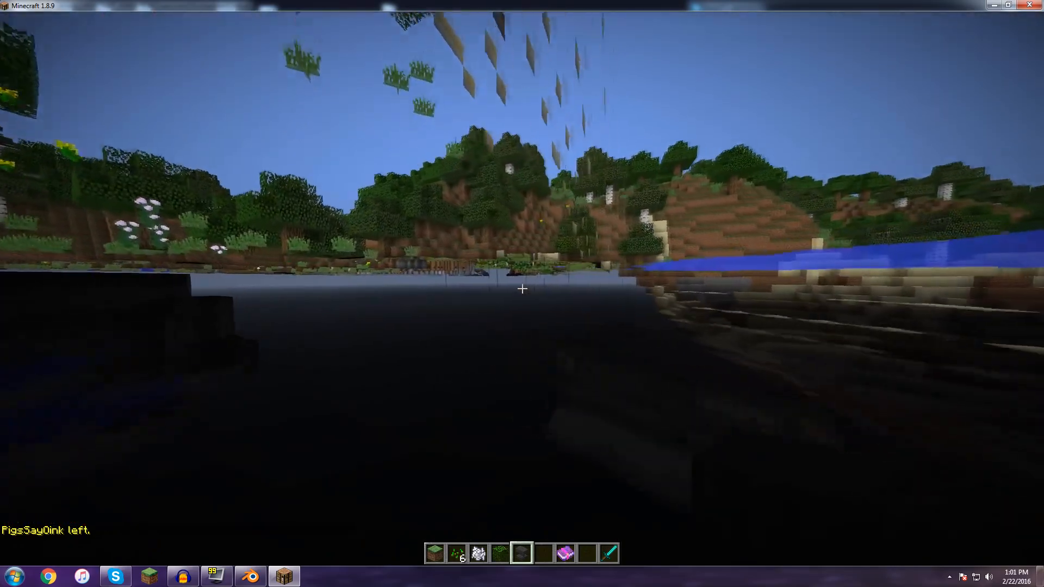
{"action": "key", "text": "w"}
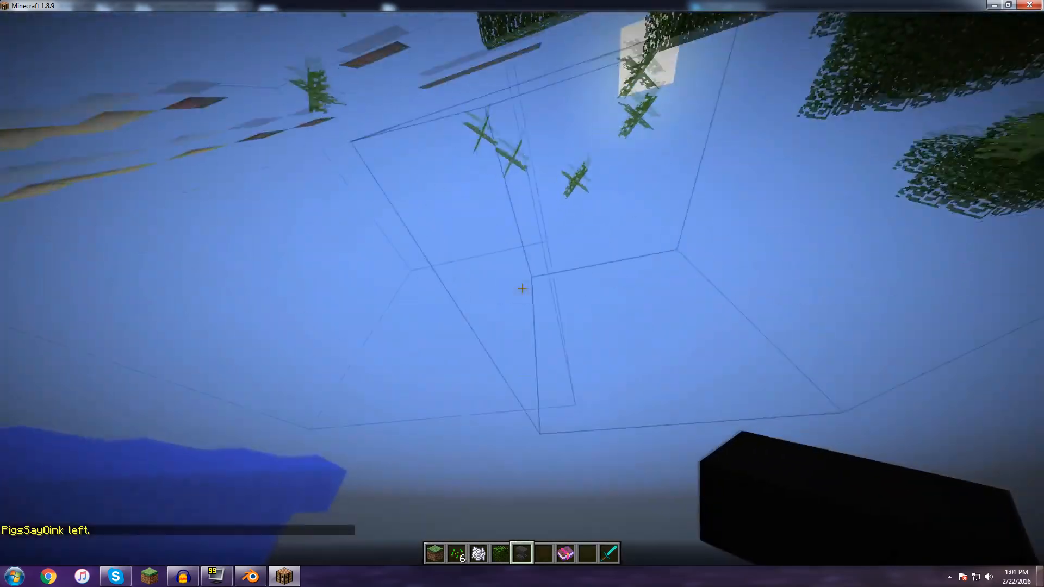
{"action": "key", "text": "w"}
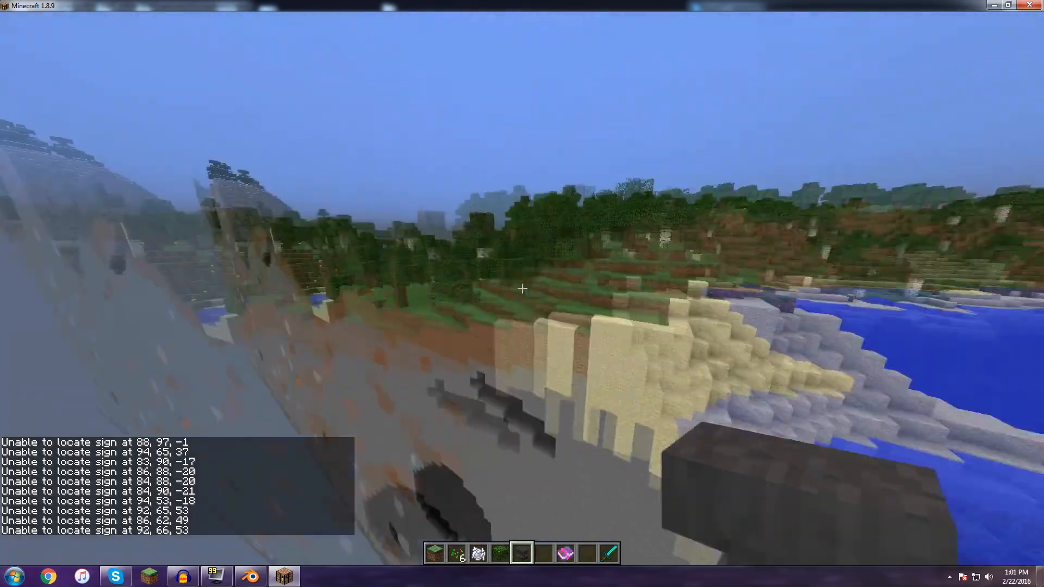
- Leave the current world and load the single-player world "Vegetation Test"
{"action": "key", "text": "Escape"}
{"action": "left_click", "coordinate": [525, 276]}
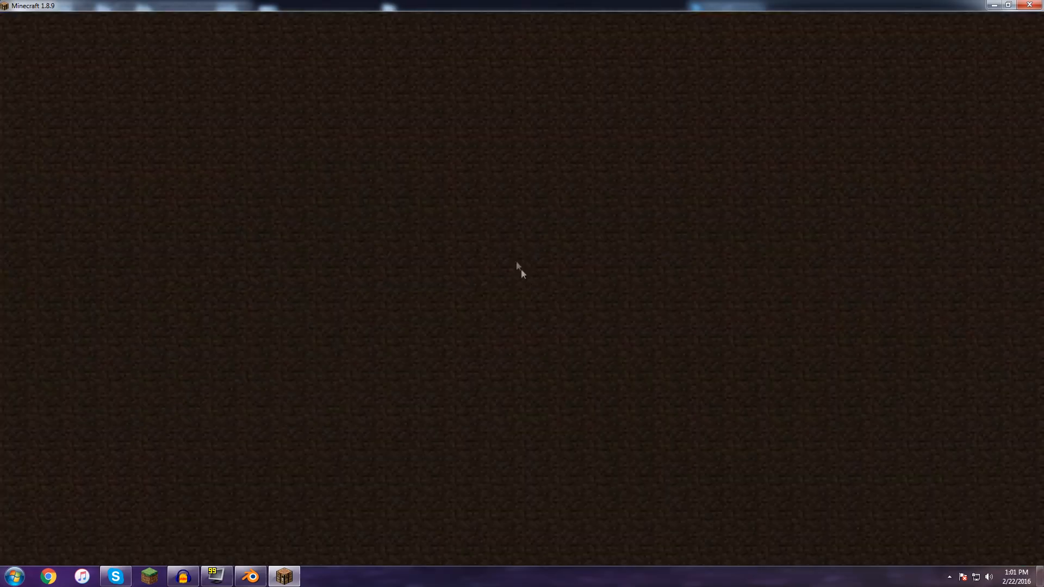
{"action": "left_click", "coordinate": [521, 235]}
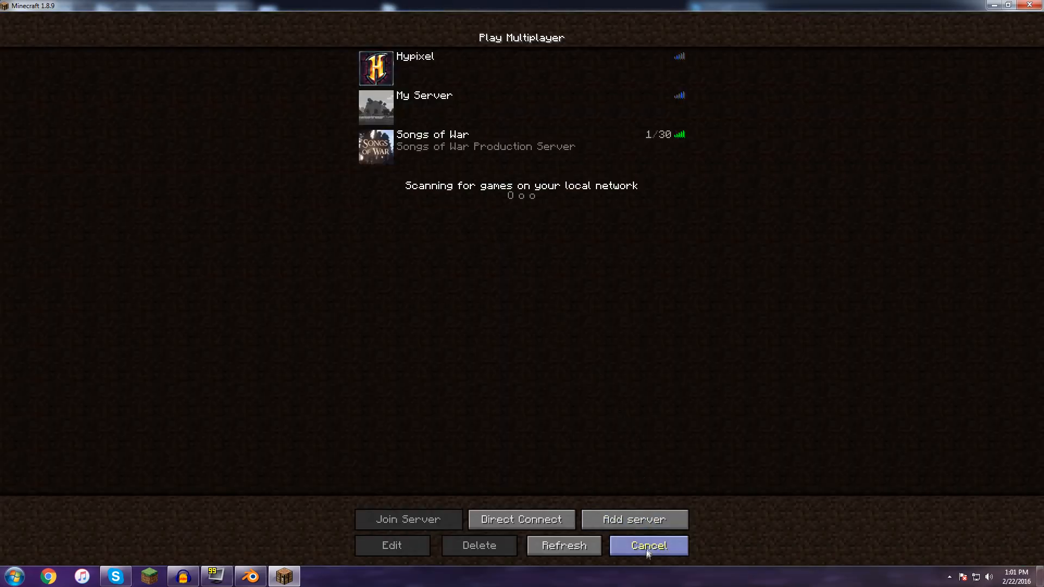
{"action": "left_click", "coordinate": [647, 550]}
{"action": "left_click", "coordinate": [442, 213]}
{"action": "left_click", "coordinate": [458, 70]}
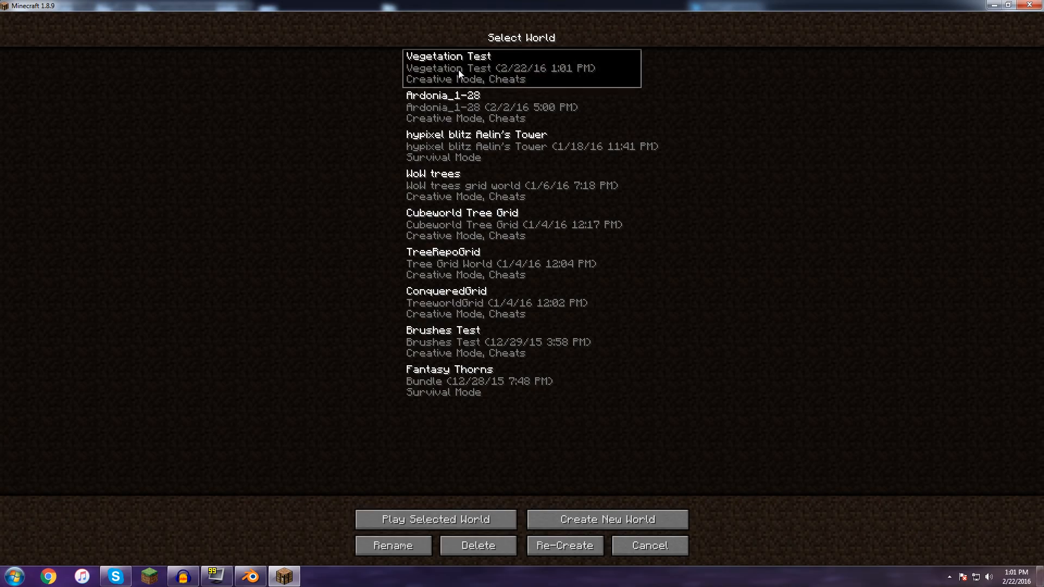
{"action": "left_click", "coordinate": [413, 520]}
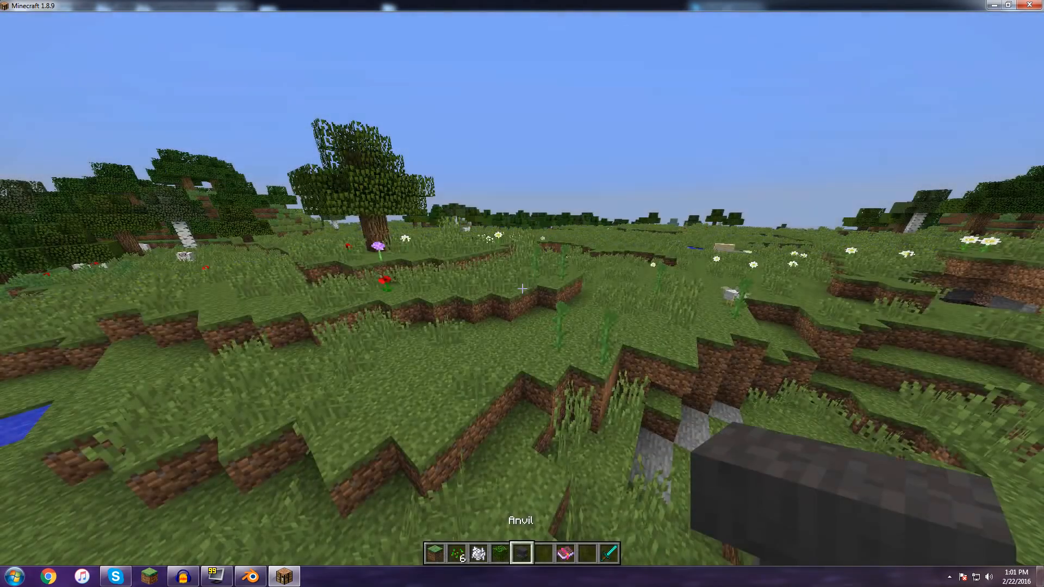
- Try to send a chat reply with the command "/r test"
{"action": "key", "text": "w"}
{"action": "scroll", "coordinate": [522, 289], "scroll_direction": "down", "scroll_amount": 2}
{"action": "scroll", "coordinate": [521, 288], "scroll_direction": "up", "scroll_amount": 3}
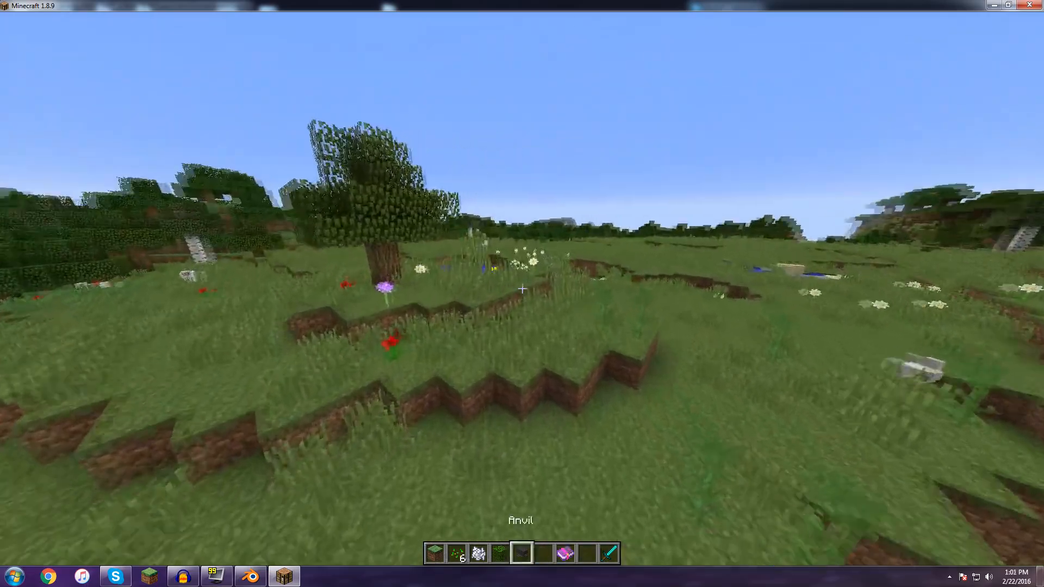
{"action": "key", "text": "slash"}
{"action": "type", "text": "r test"}
{"action": "key", "text": "Return"}
- Walk across the grassland past the pond in the reloaded world
{"action": "key", "text": "w"}
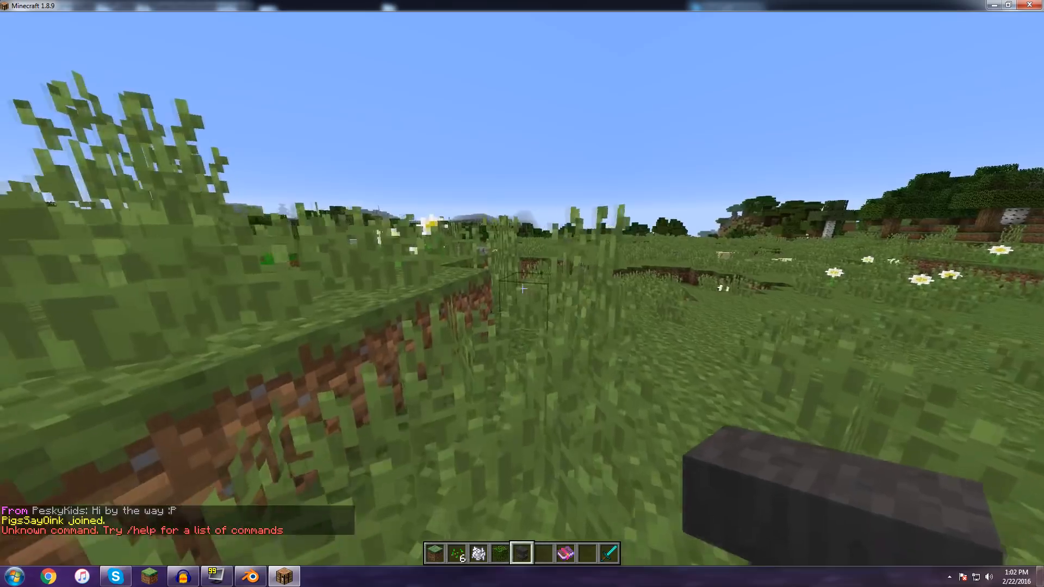
{"action": "key", "text": "w"}
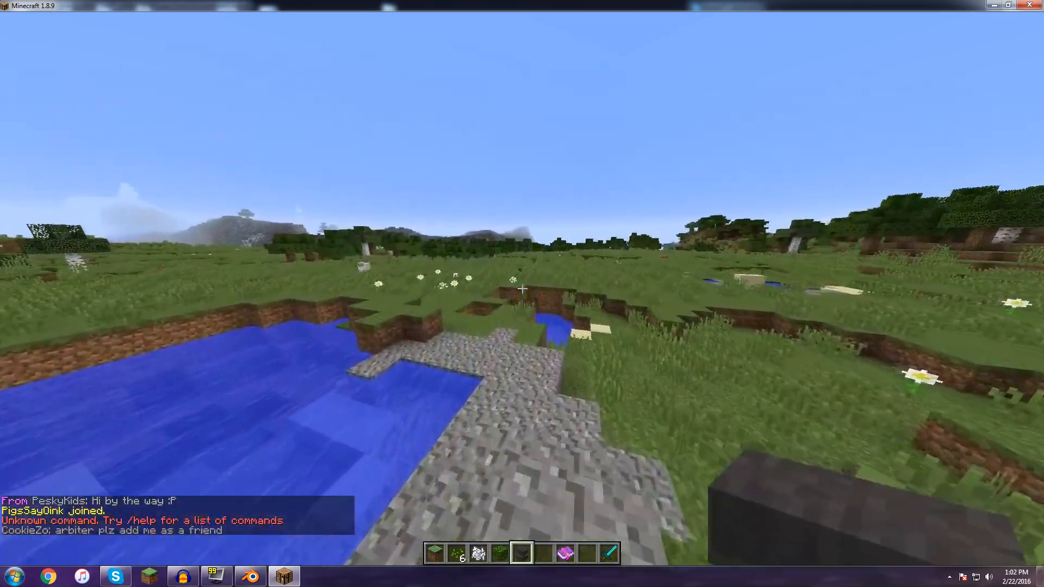
{"action": "key", "text": "w"}
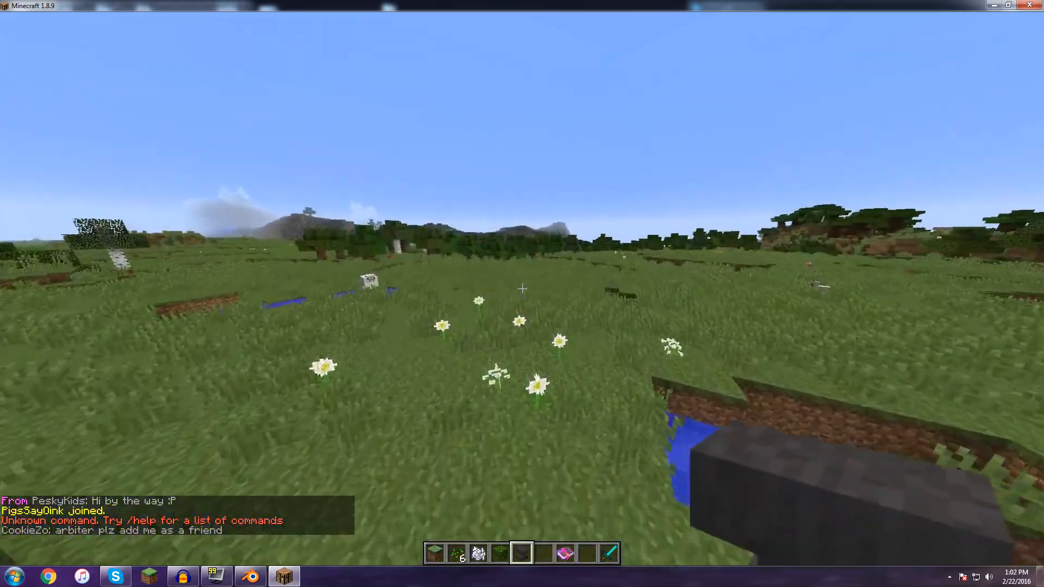